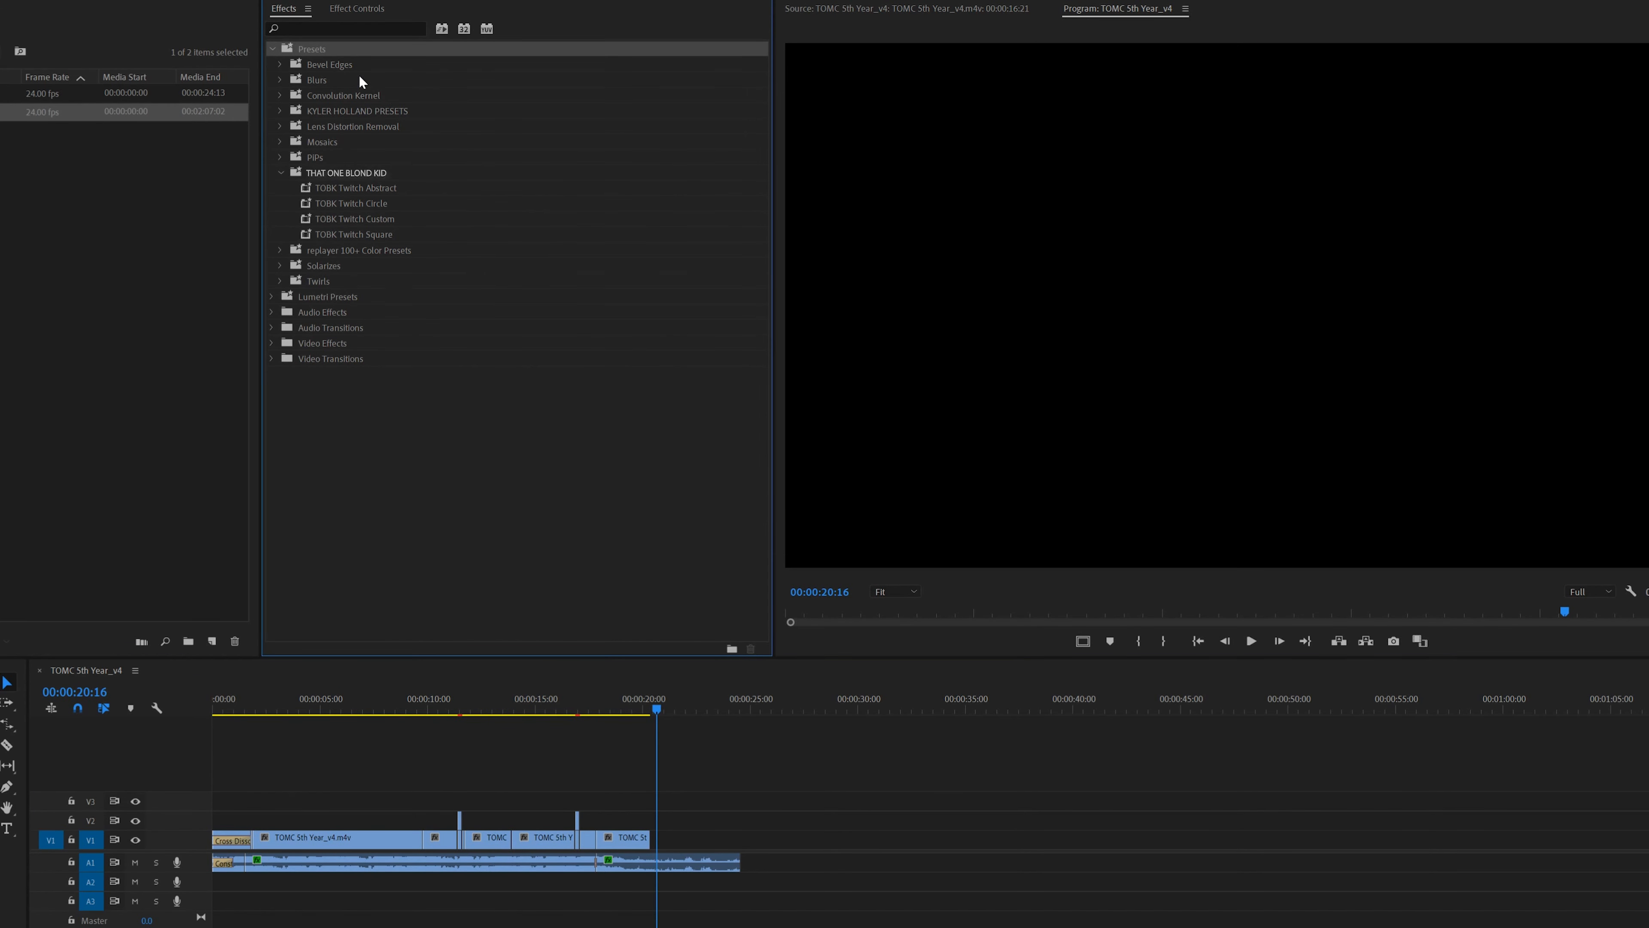
- Import the Premiere Pro filter preset file from the TOBK folder into the Presets bin
right_click(305, 52)
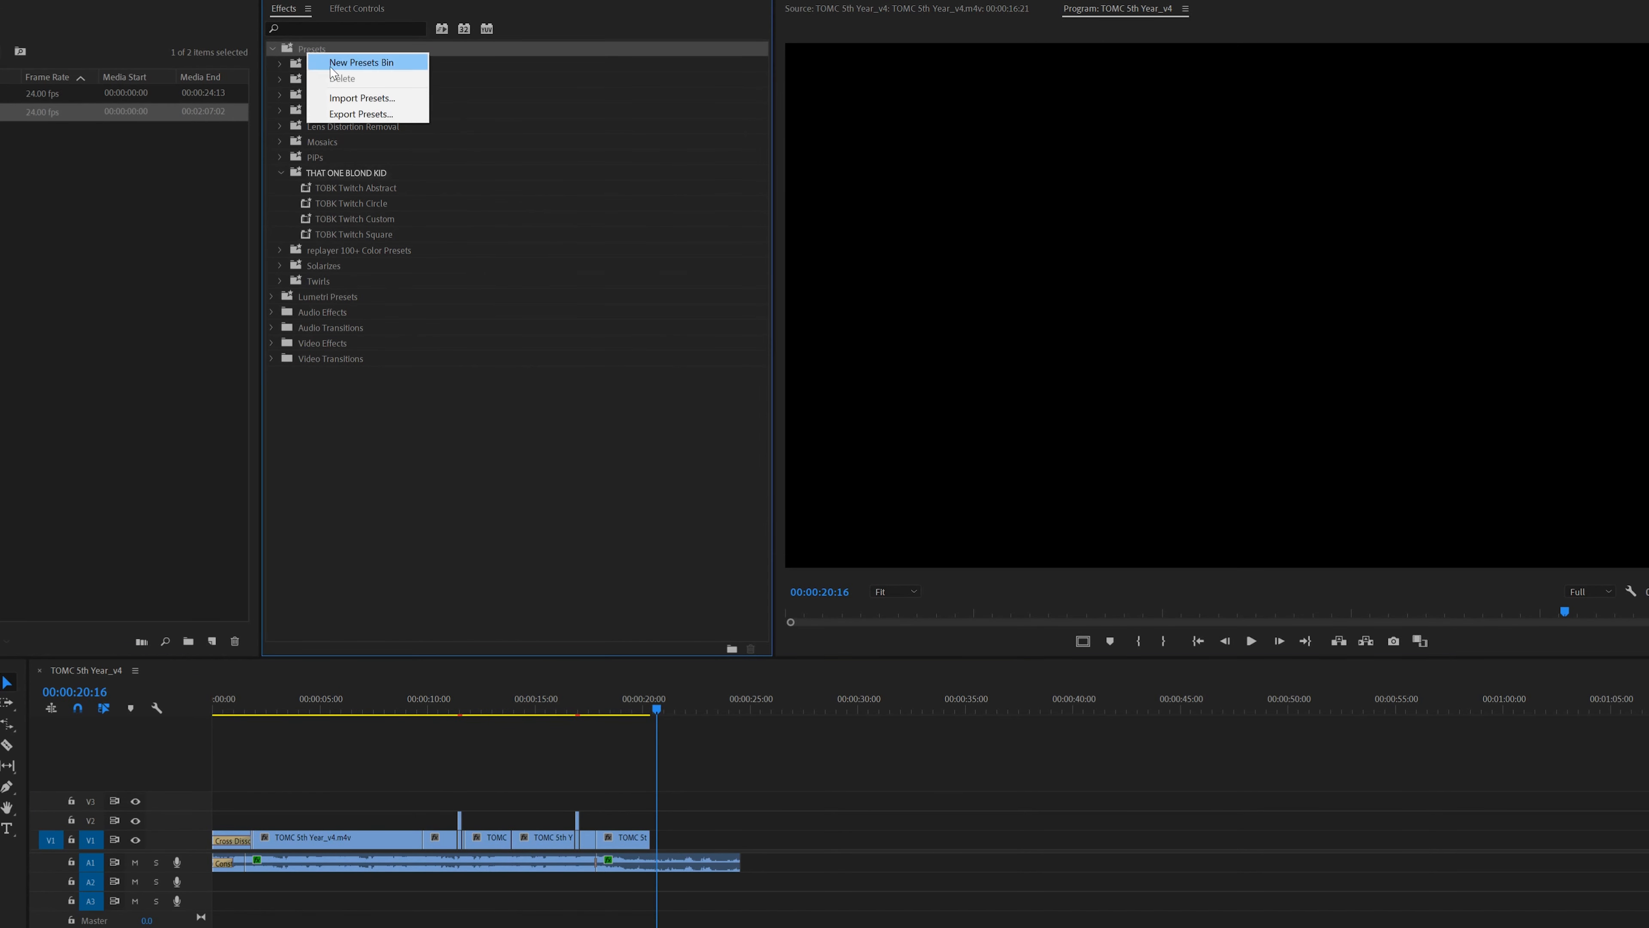
left_click(338, 95)
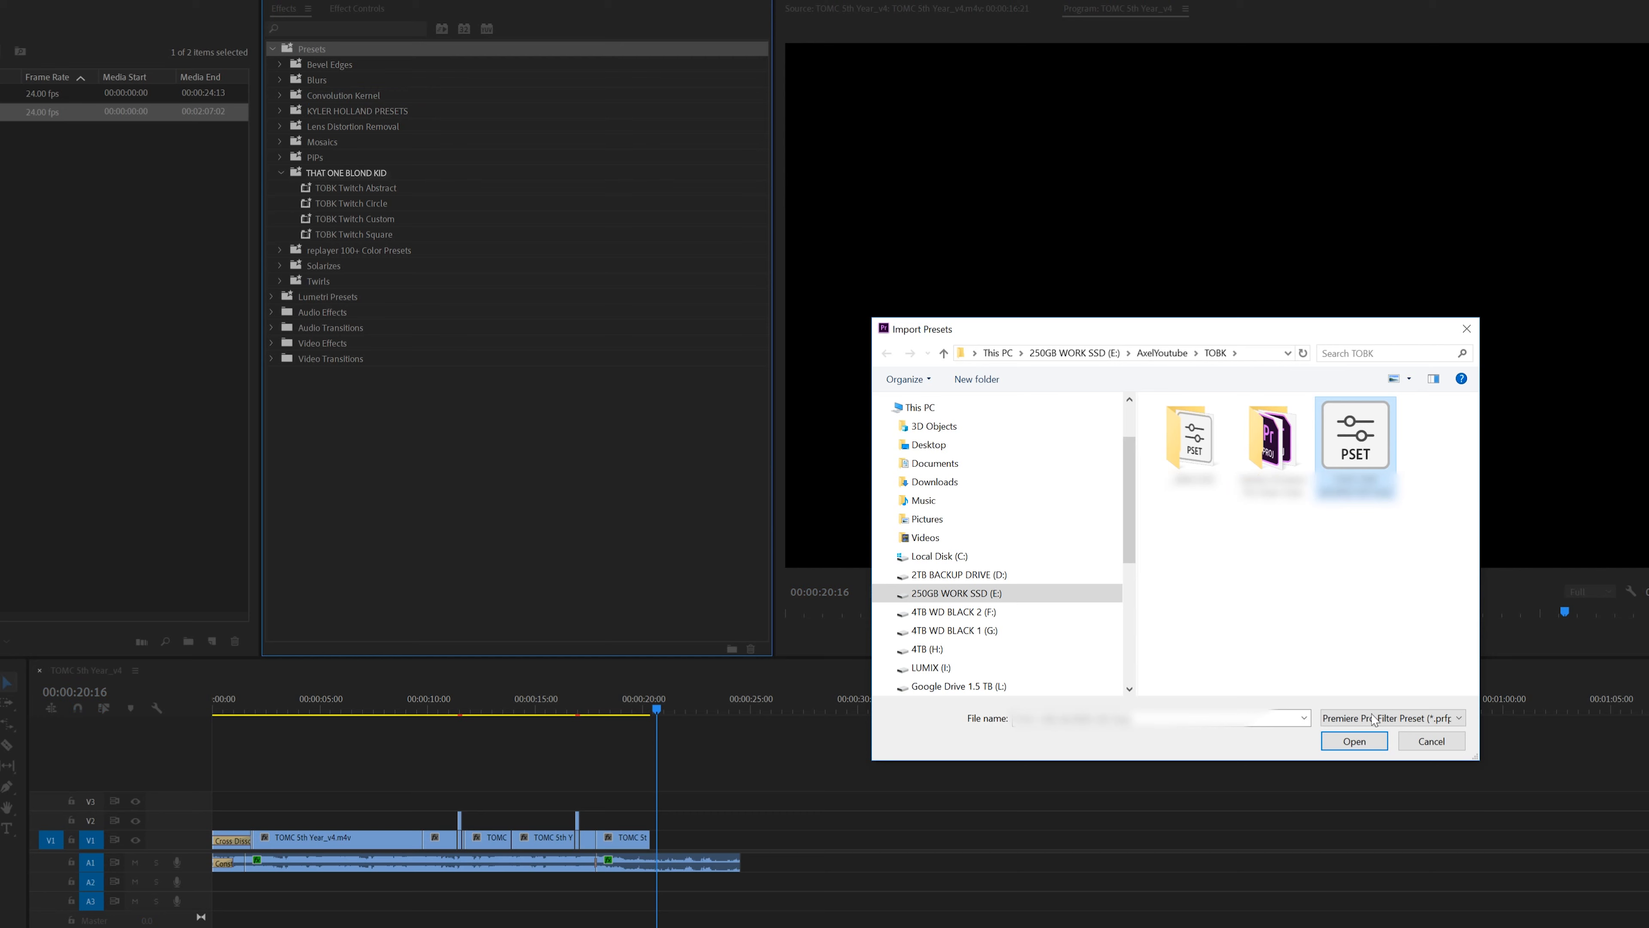
left_click(1354, 741)
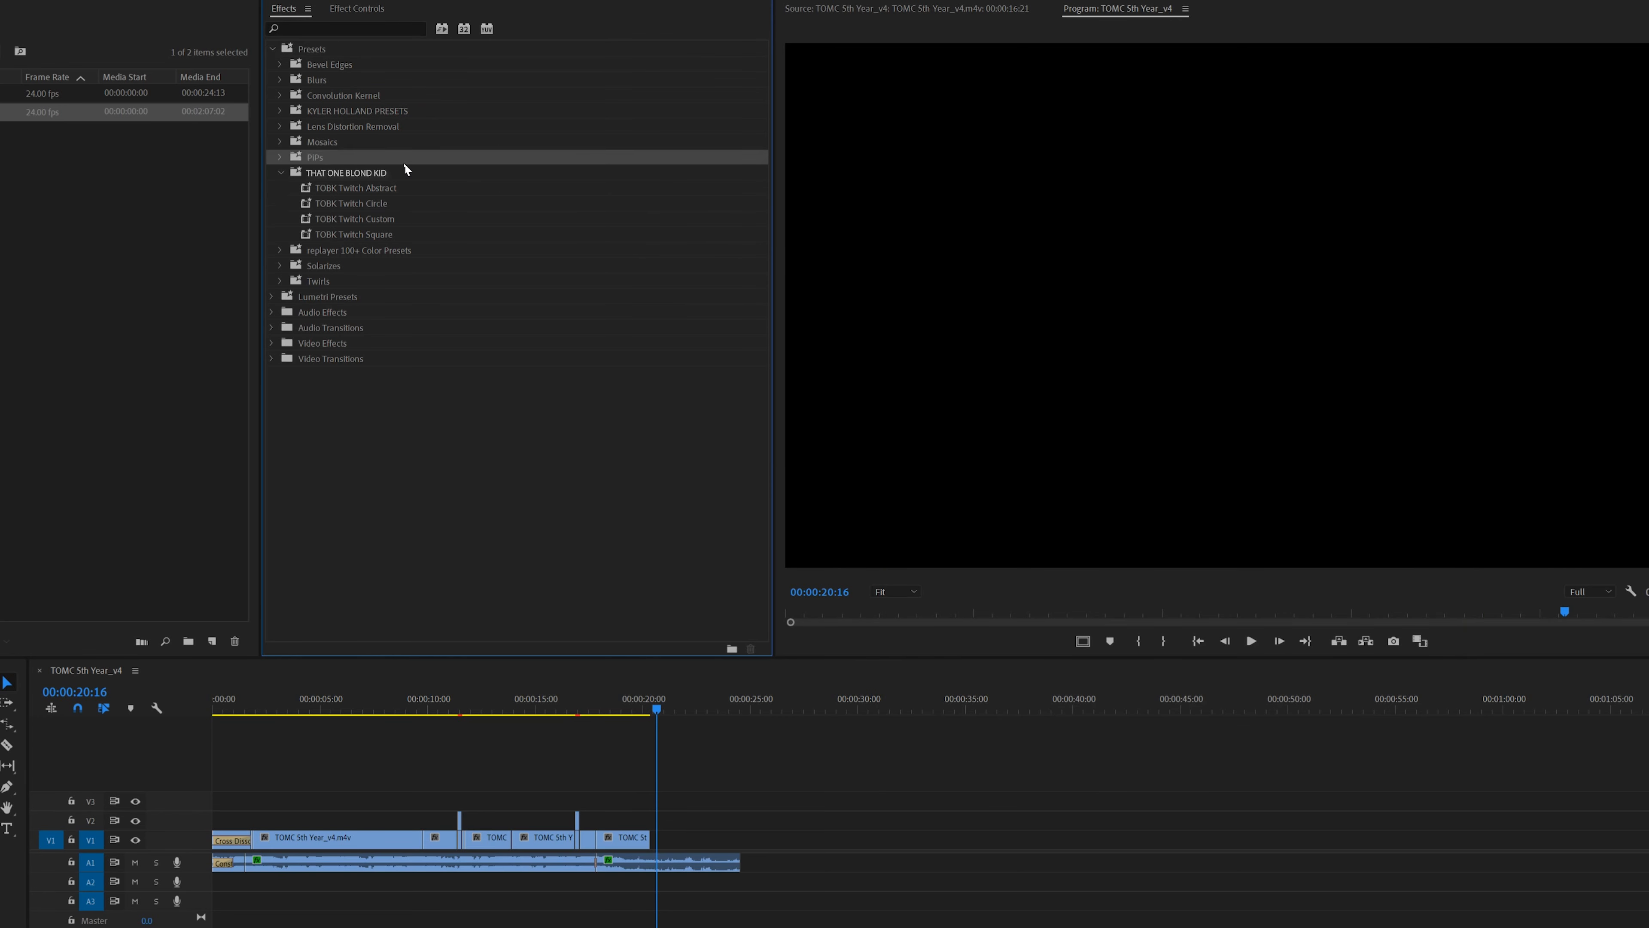
- Look through the TOBK Twitch presets in the THAT ONE BLOND KID bin
left_click(360, 175)
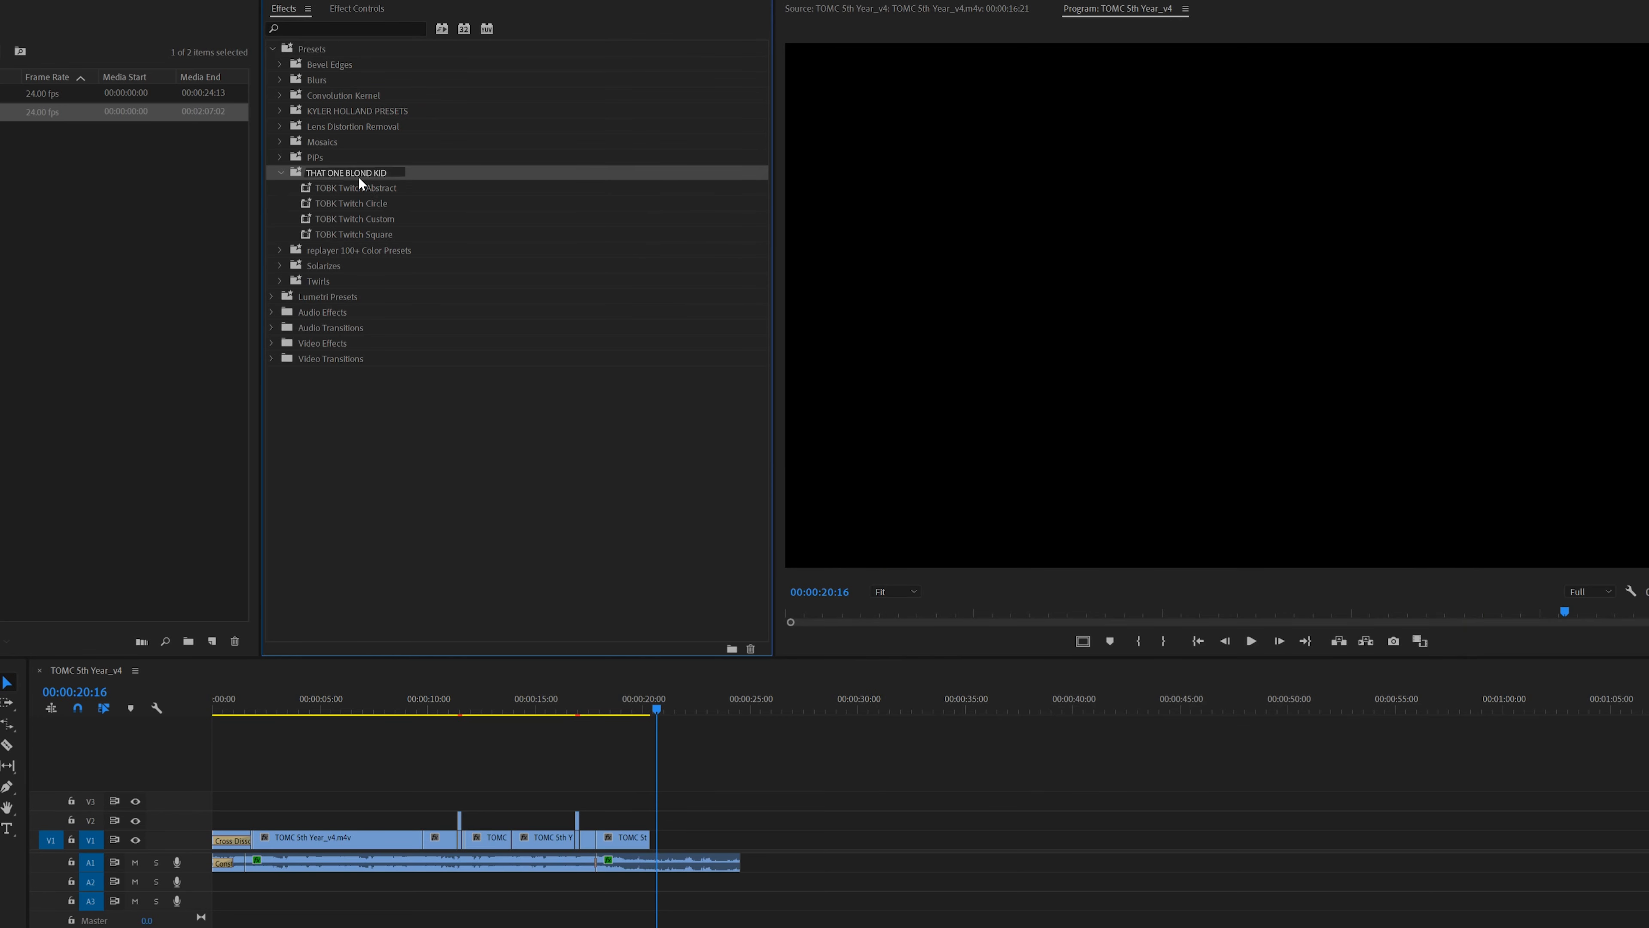
left_click(409, 188)
left_click(594, 698)
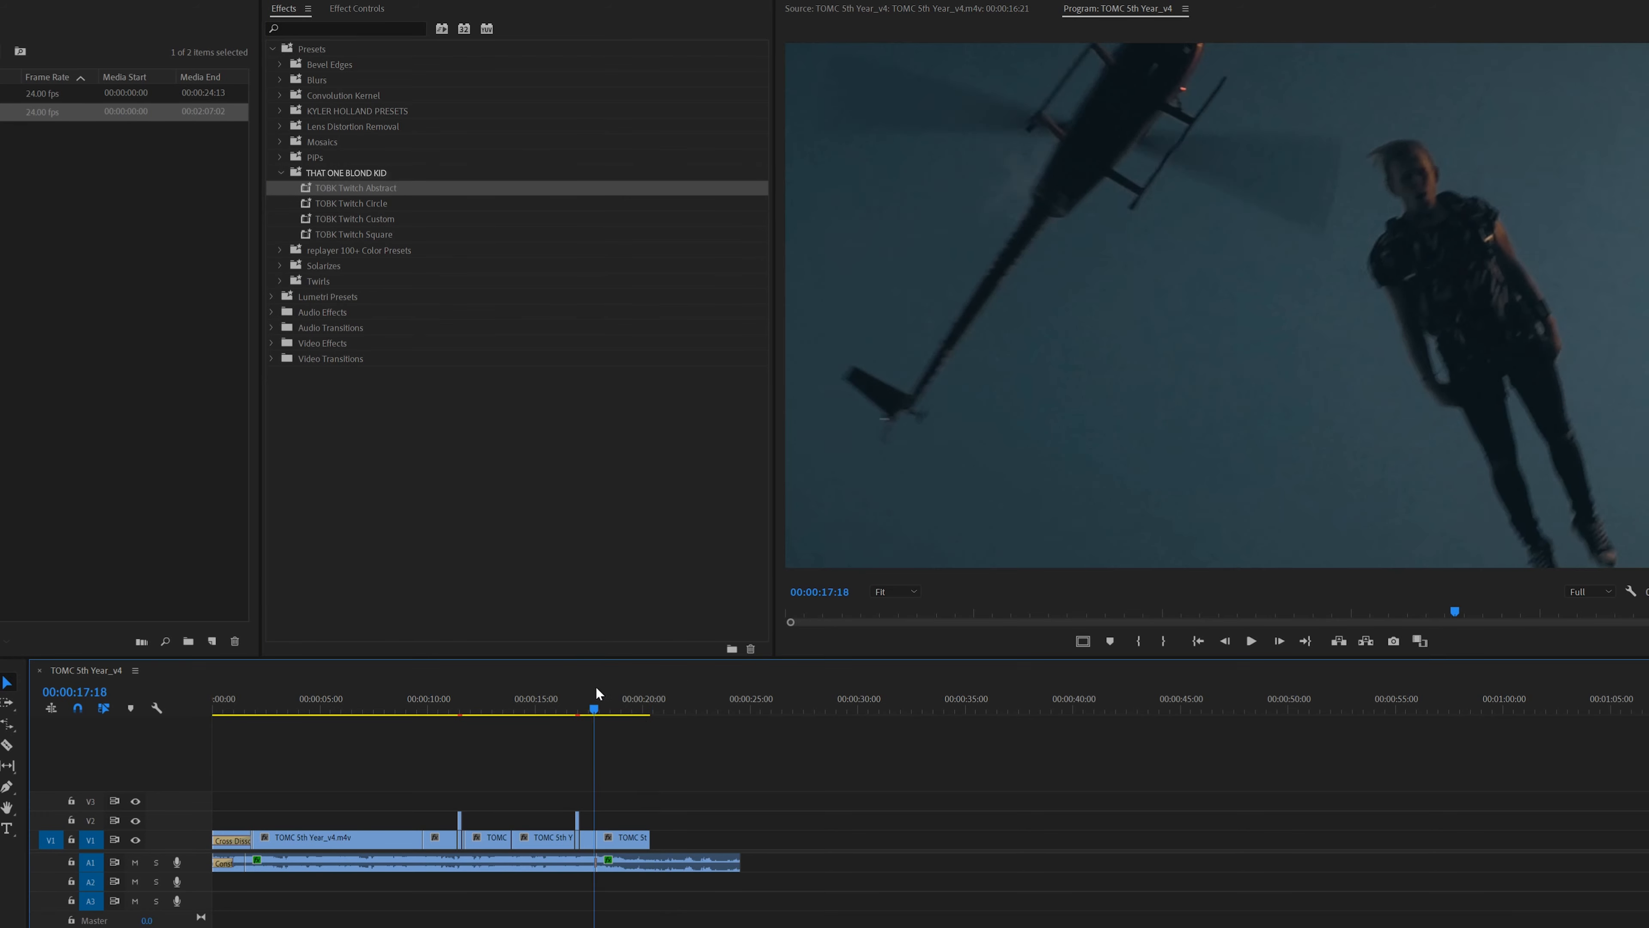
left_click(341, 219)
left_click(376, 189)
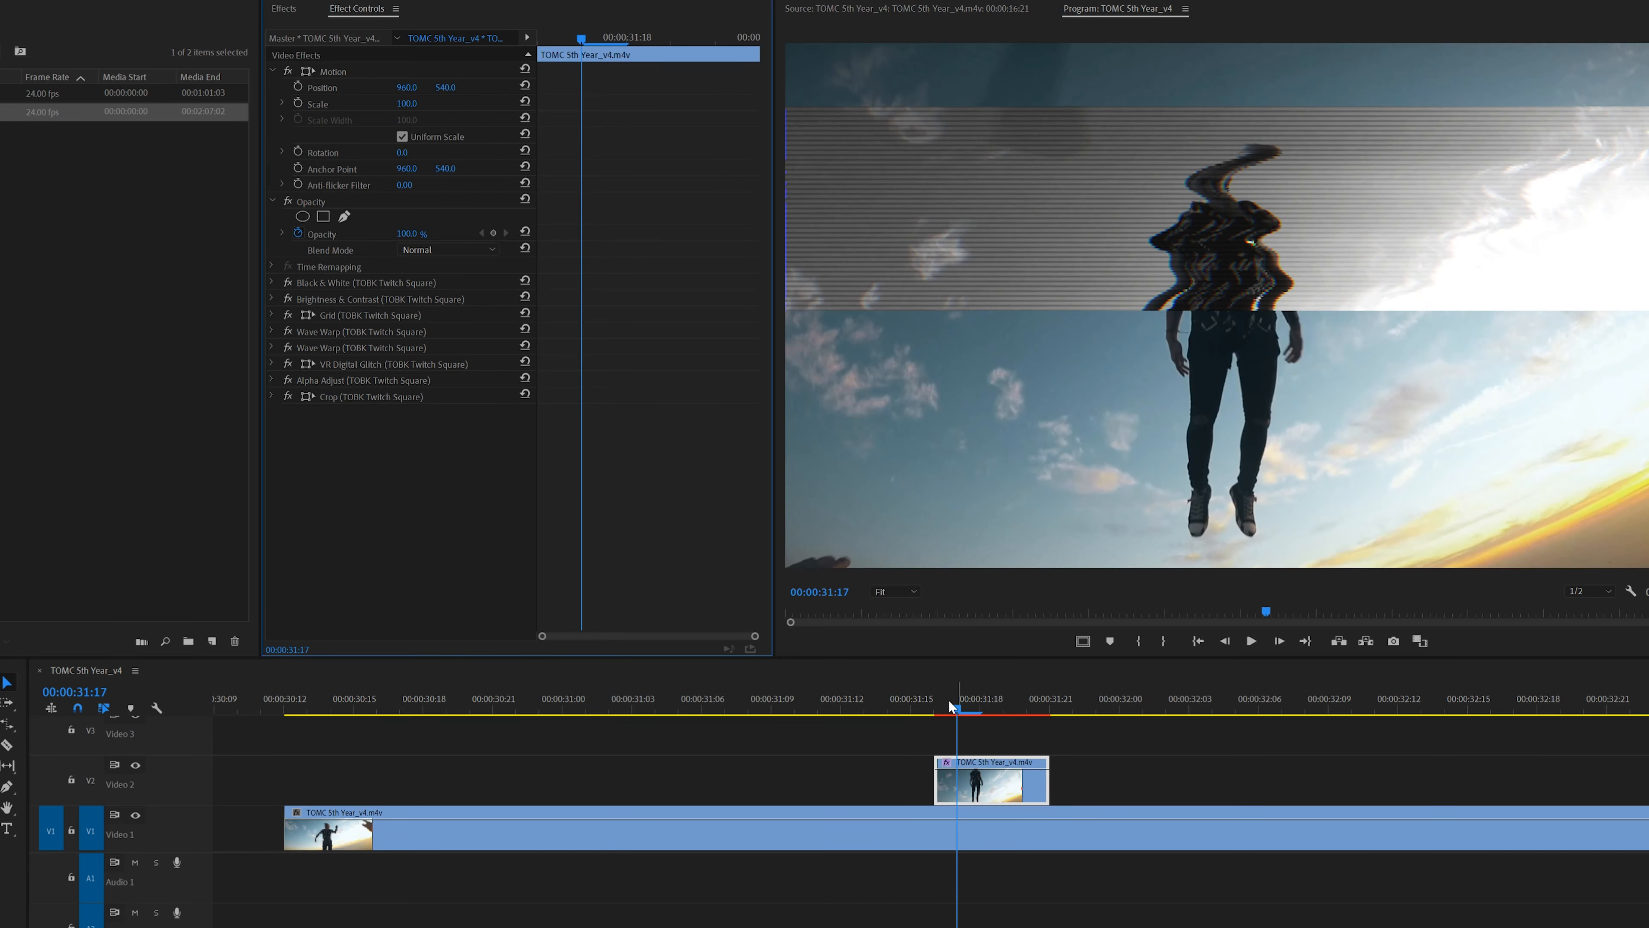
- Compare the Video 2 clip with and without Black & White at 00:00:31:18, and examine the other TOBK Twitch Square effect settings
mouse_move(947, 705)
left_mouse_down()
mouse_move(962, 707)
mouse_move(918, 708)
mouse_move(1005, 711)
mouse_move(980, 707)
left_mouse_up()
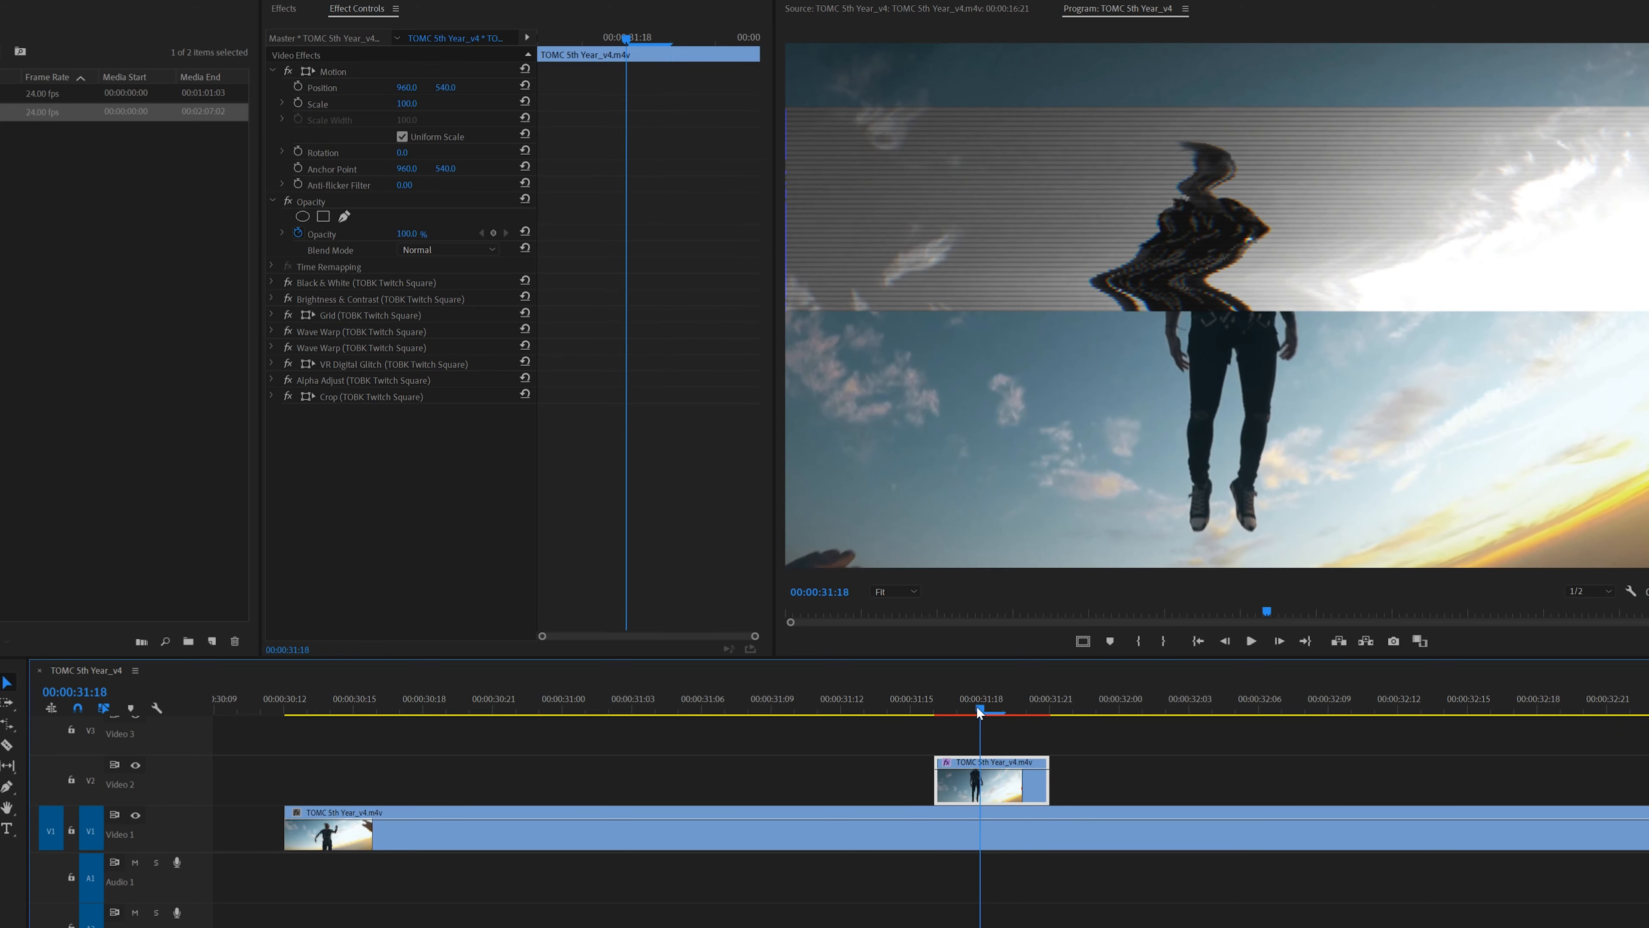
left_click(288, 283)
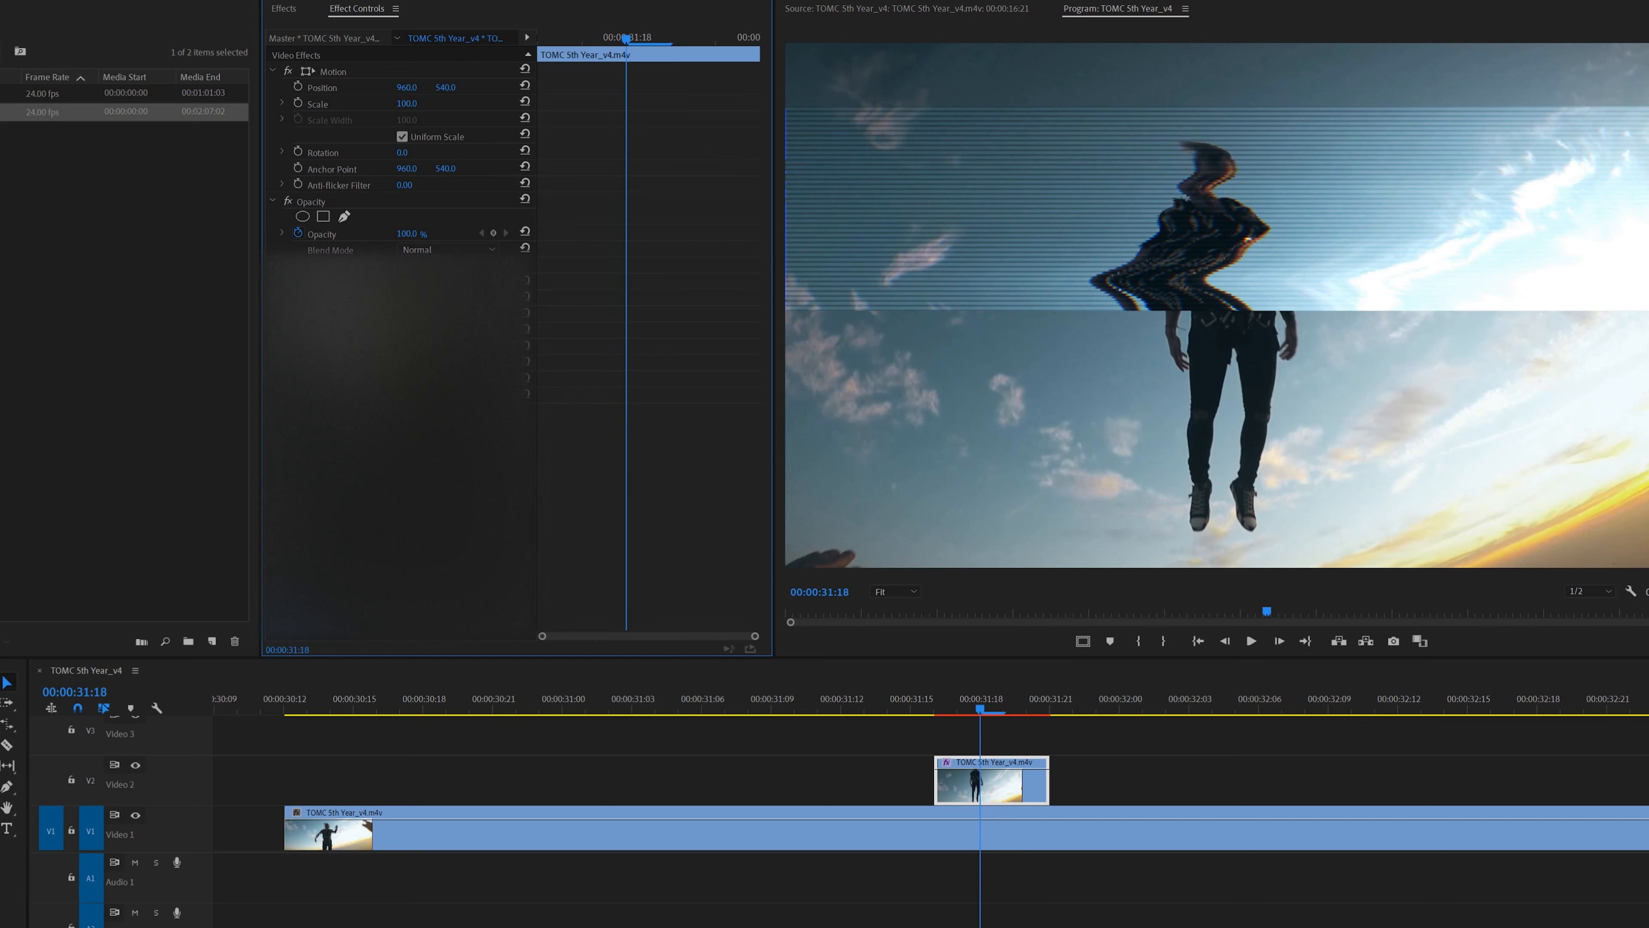
left_click(288, 283)
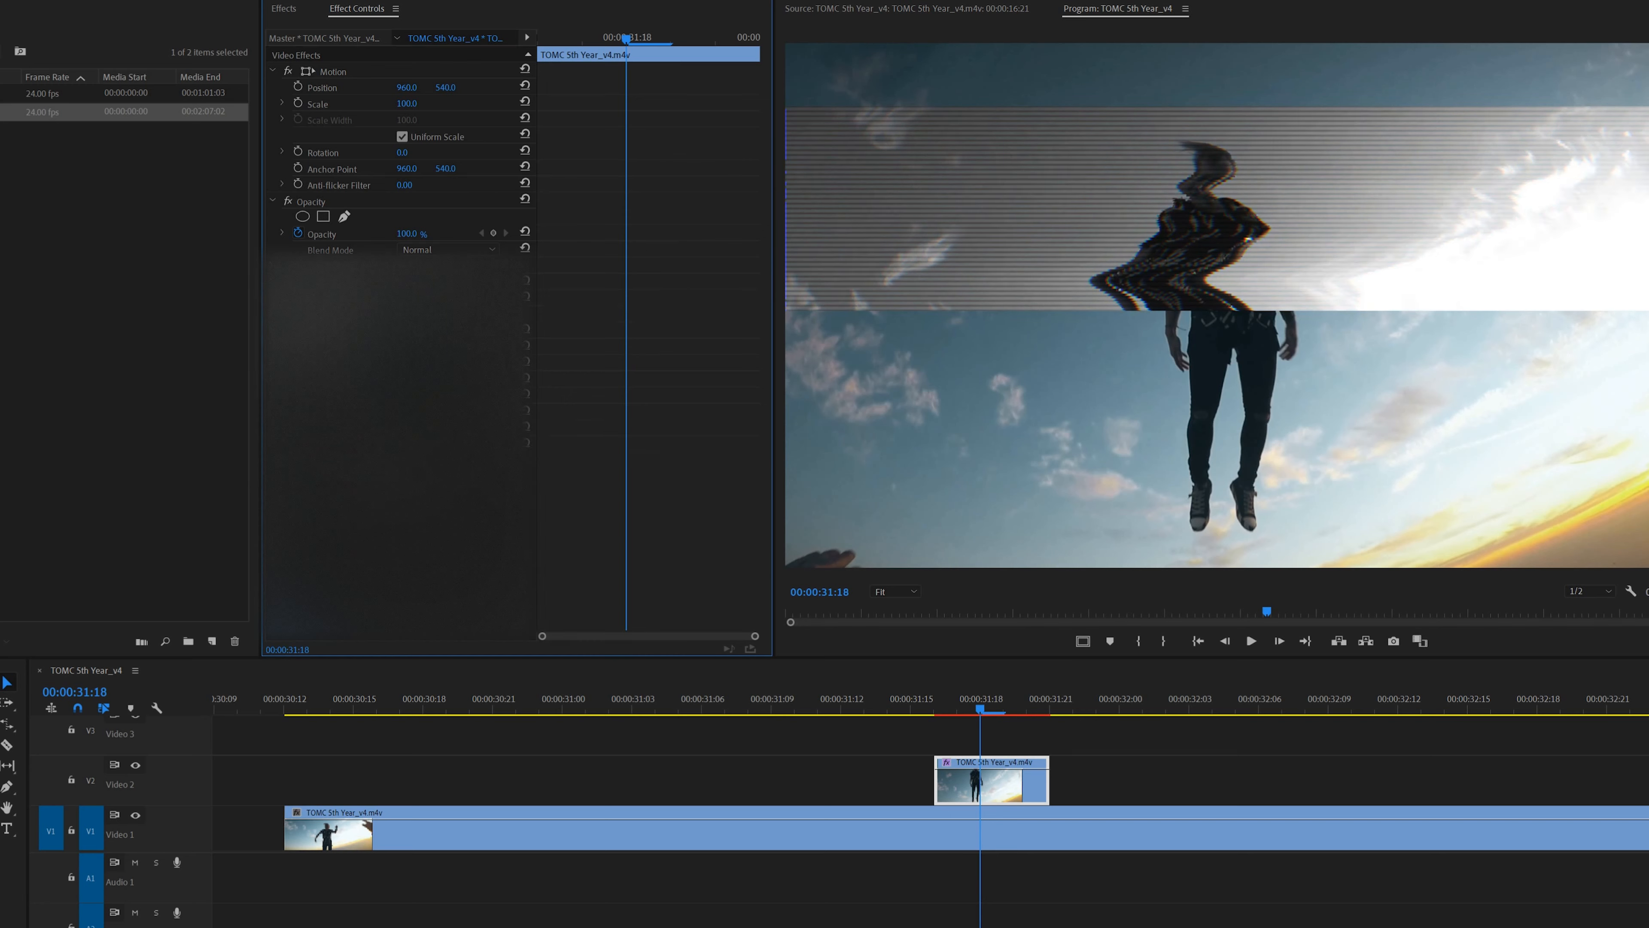
mouse_move(404, 347)
left_mouse_down()
mouse_move(441, 348)
mouse_move(350, 348)
mouse_move(416, 347)
left_mouse_up()
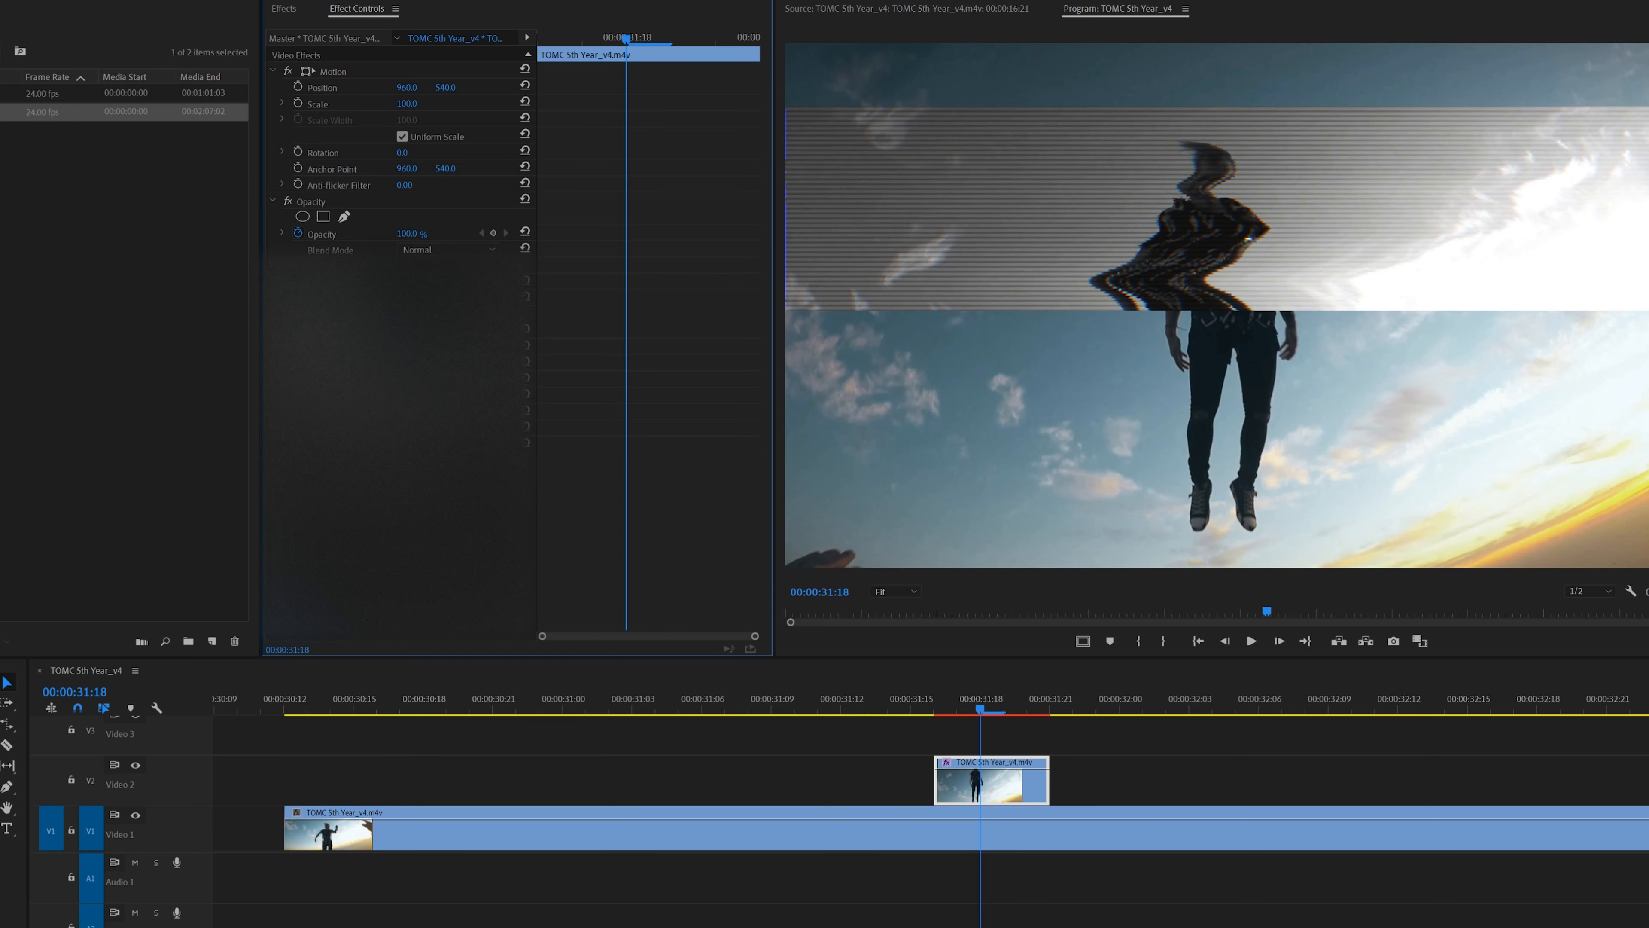
left_click(272, 379)
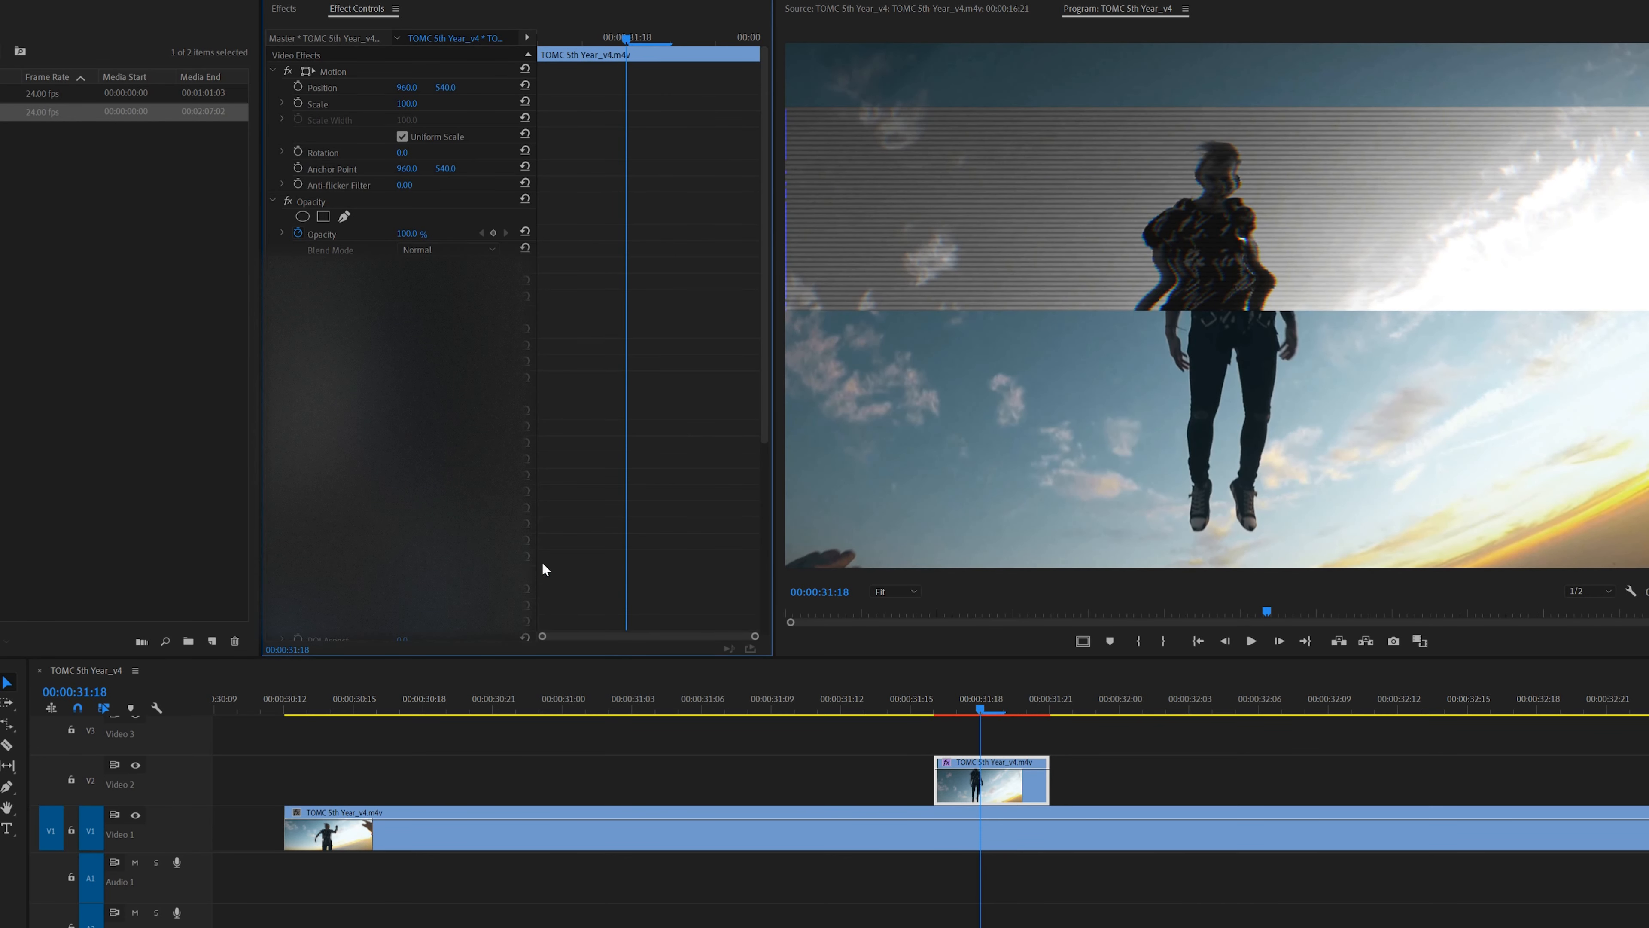
scroll(611, 479, "down", 6)
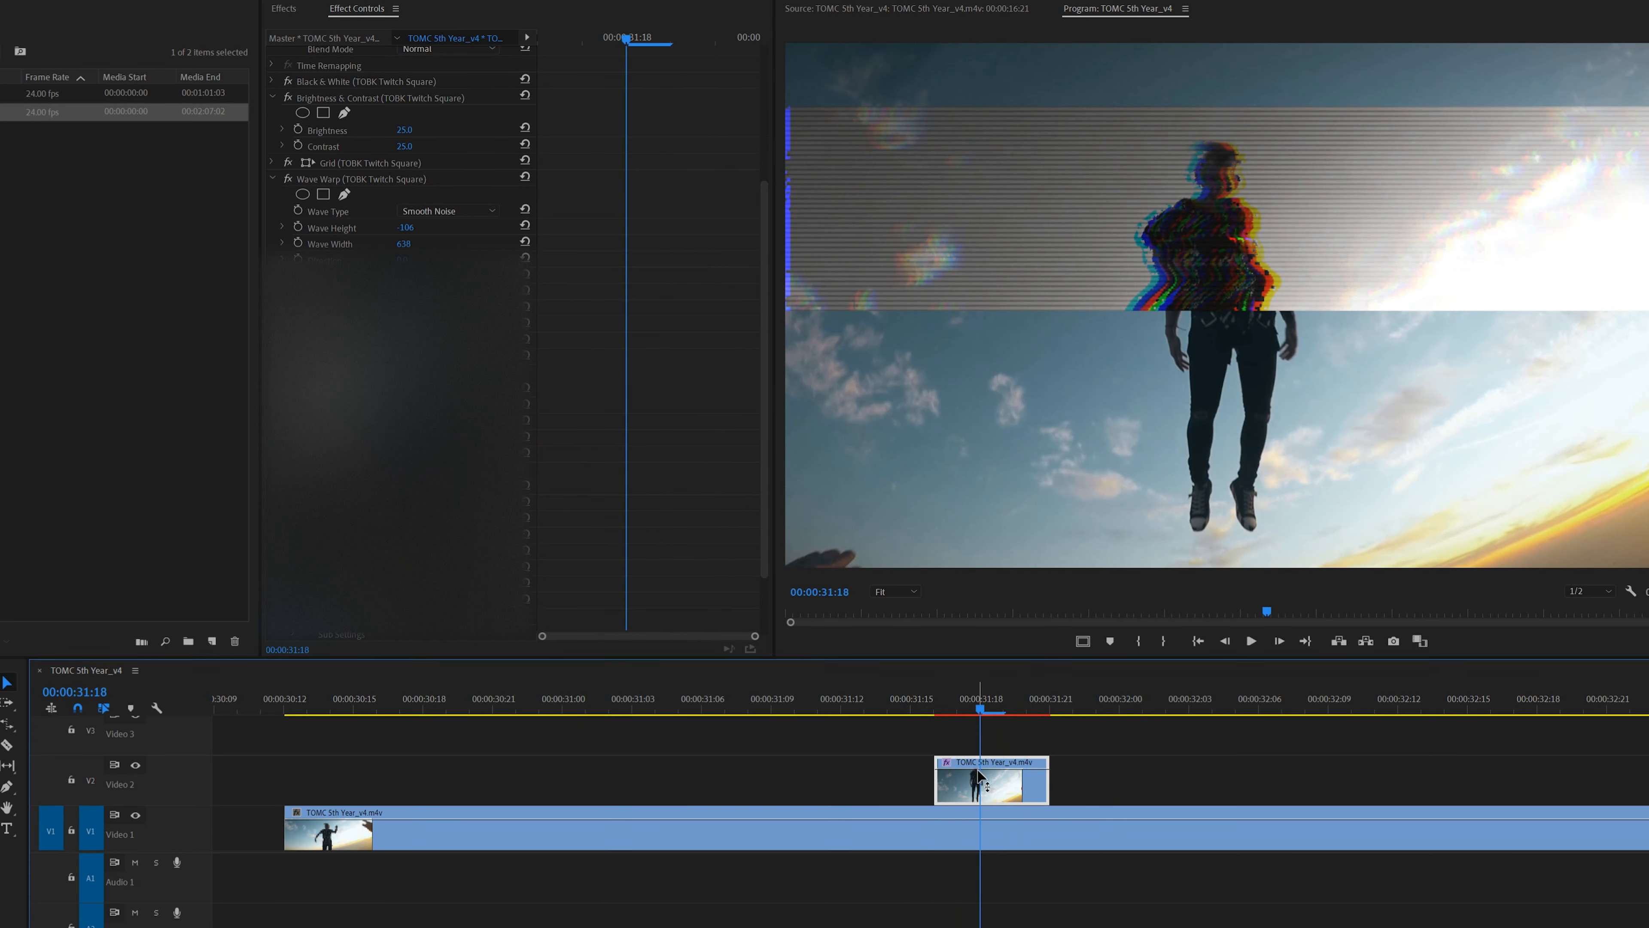
scroll(399, 259, "up", 3)
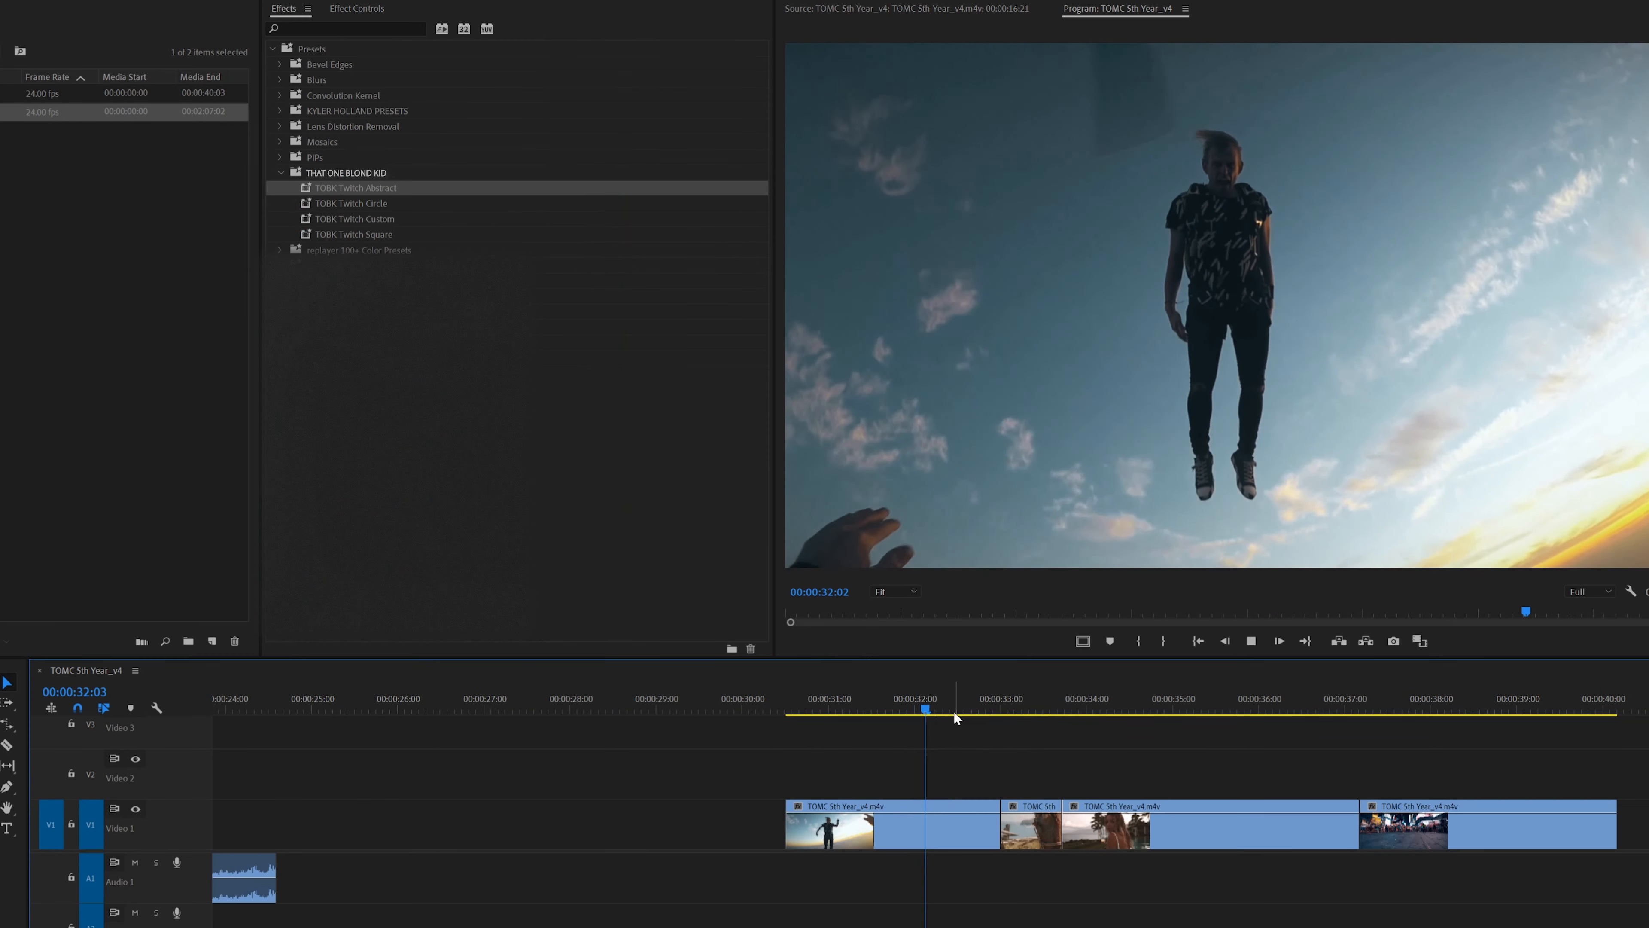
- Duplicate the skydiver clip from Video 1 onto Video 2, directly above the original
left_click_drag(953, 699, 843, 706)
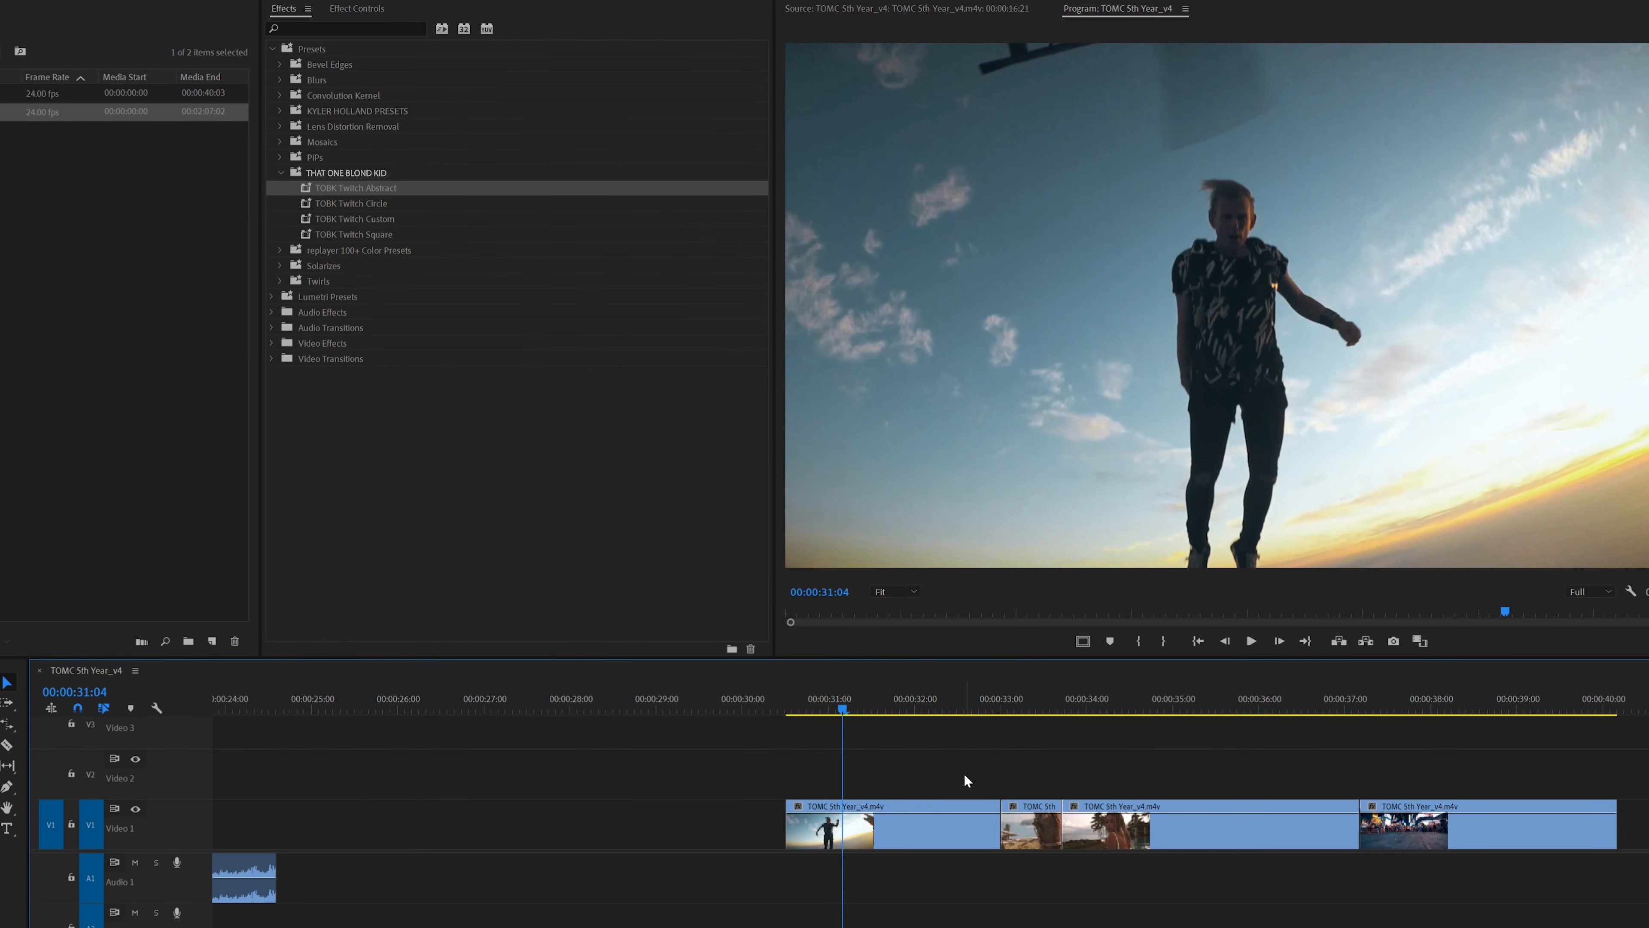
key("space")
left_click_drag(909, 700, 807, 706)
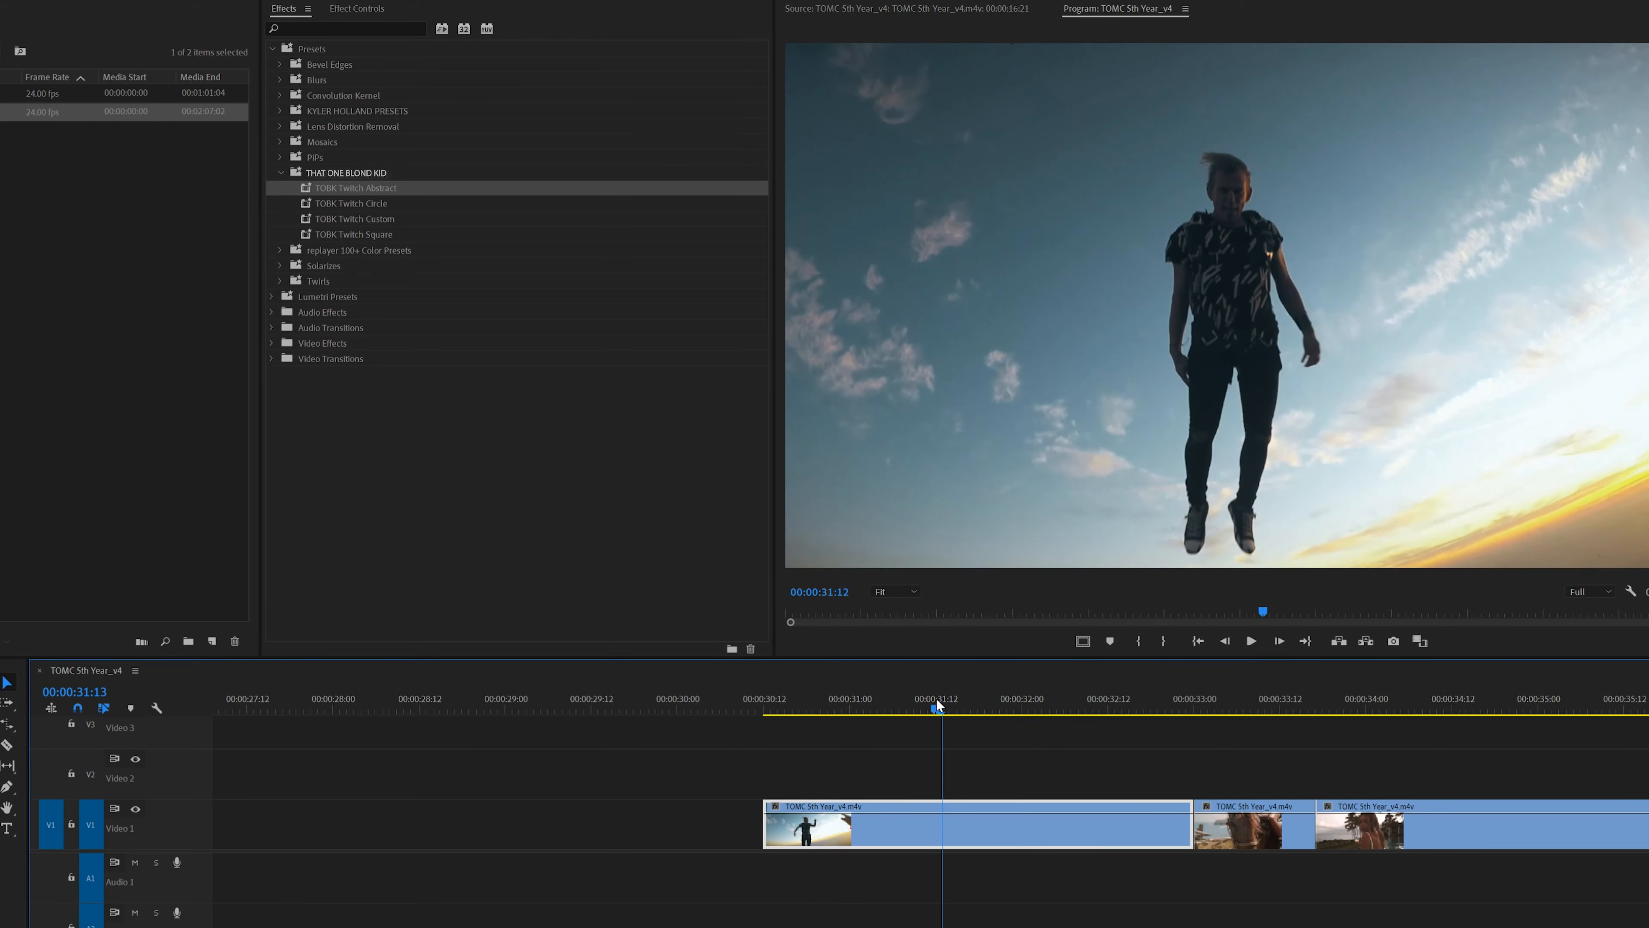
left_click_drag(937, 701, 835, 695)
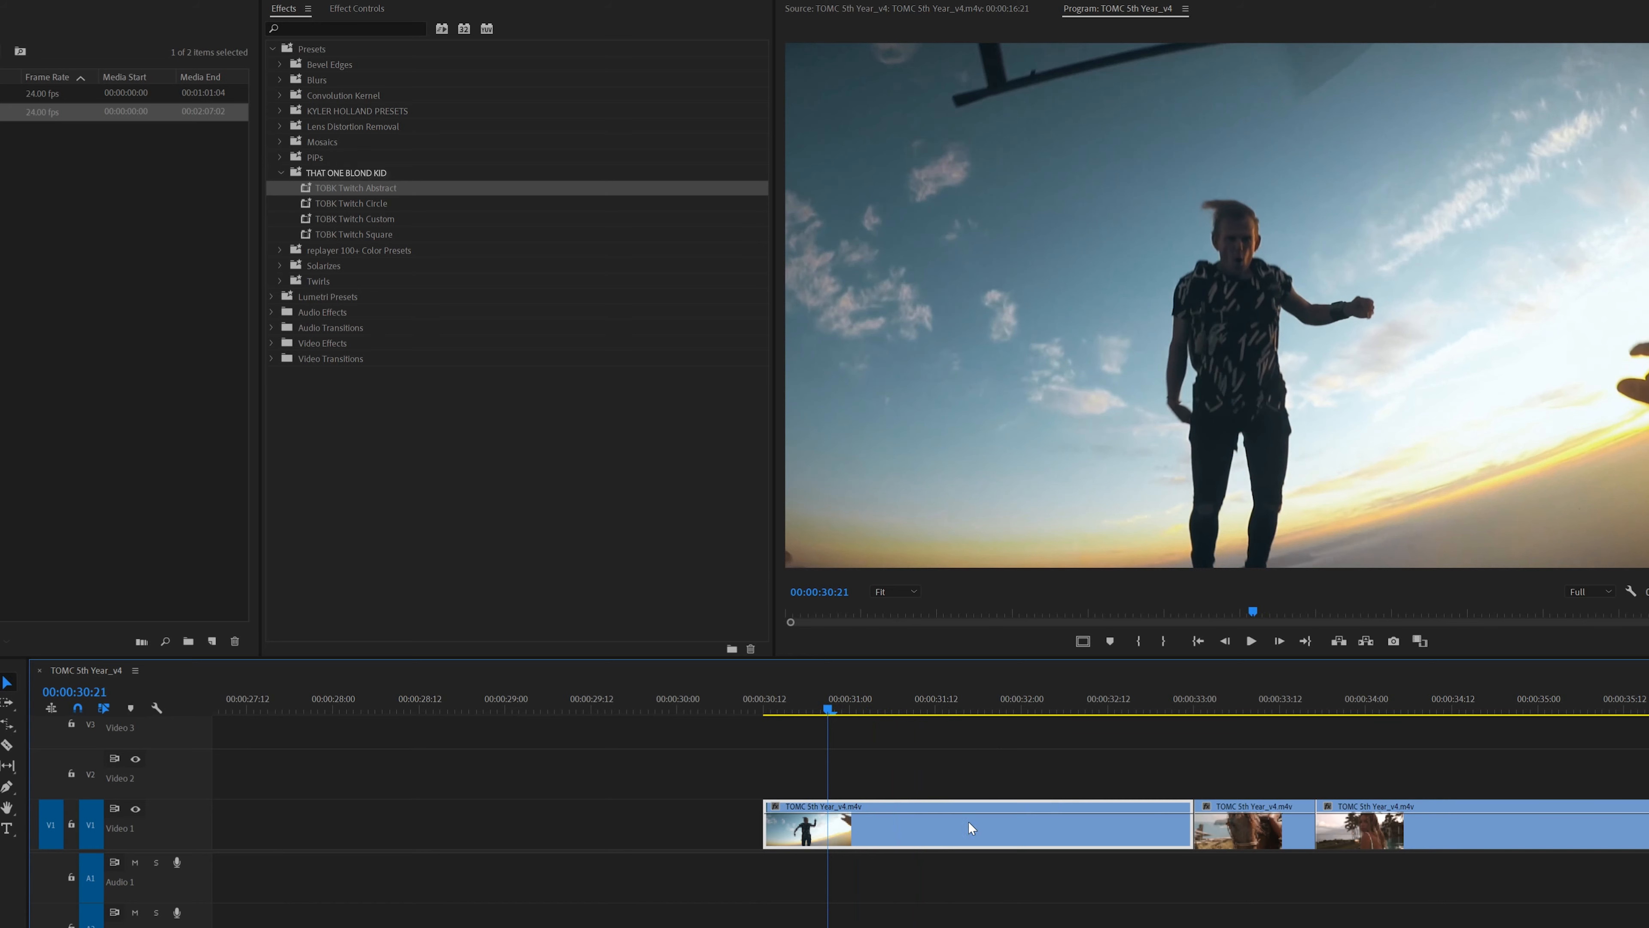
left_click_drag(966, 821, 964, 772, "alt")
- Cut the skydiver copy on Video 2 at 00:00:31:16 and again at about 00:00:31:21
key("space")
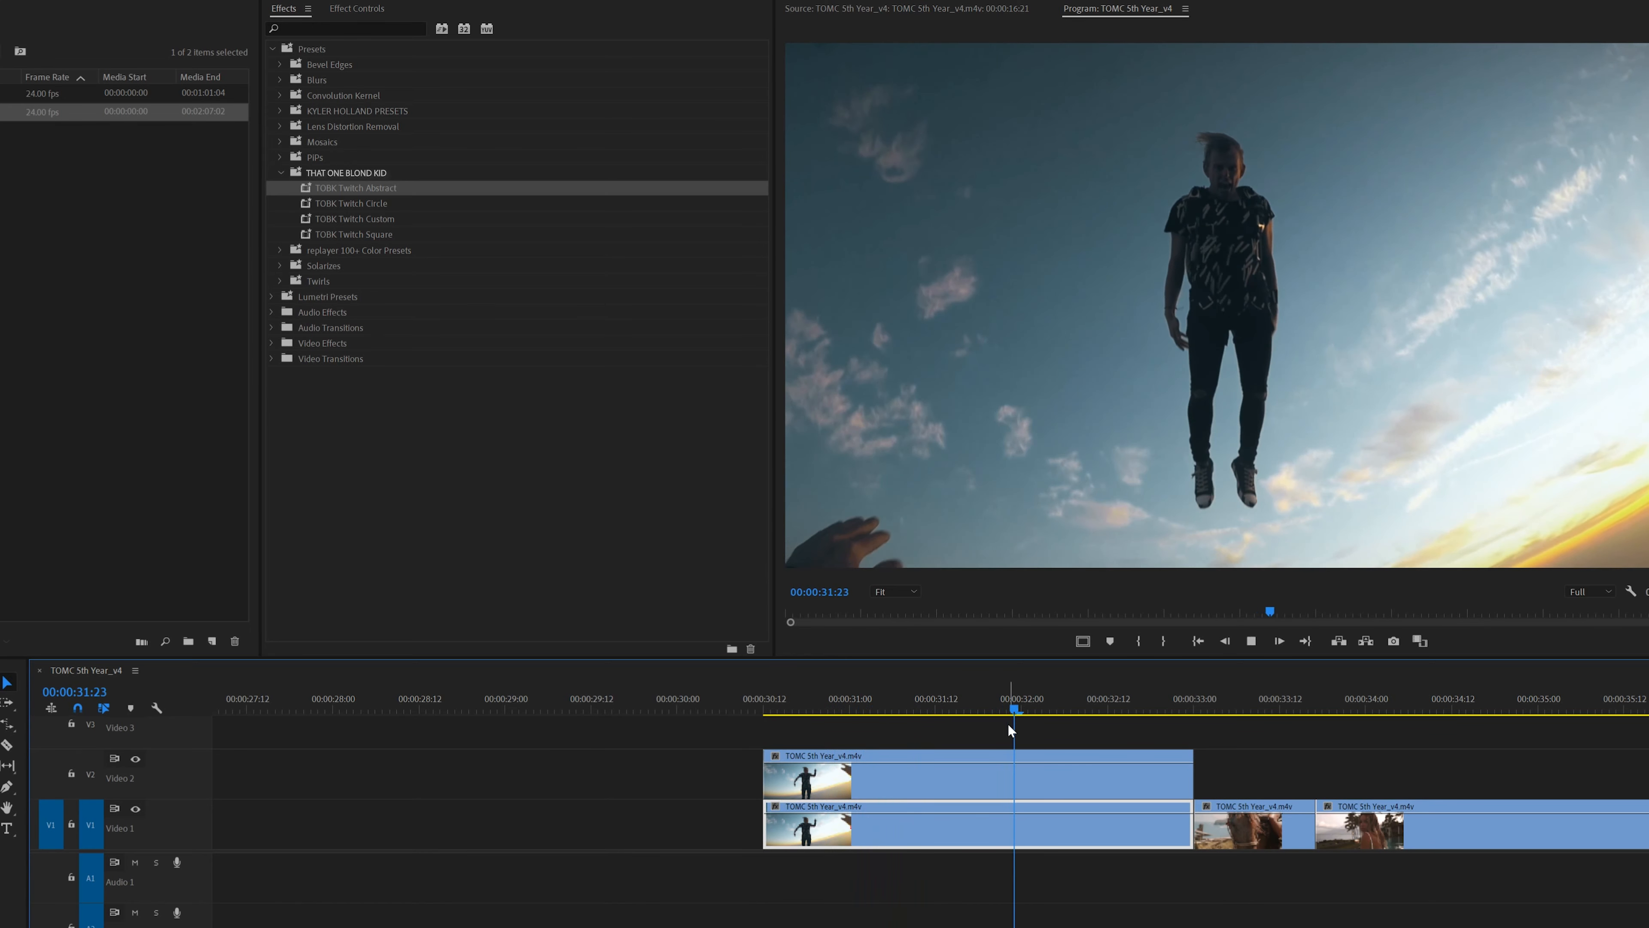
key("space")
left_click_drag(1071, 698, 964, 701)
key("c")
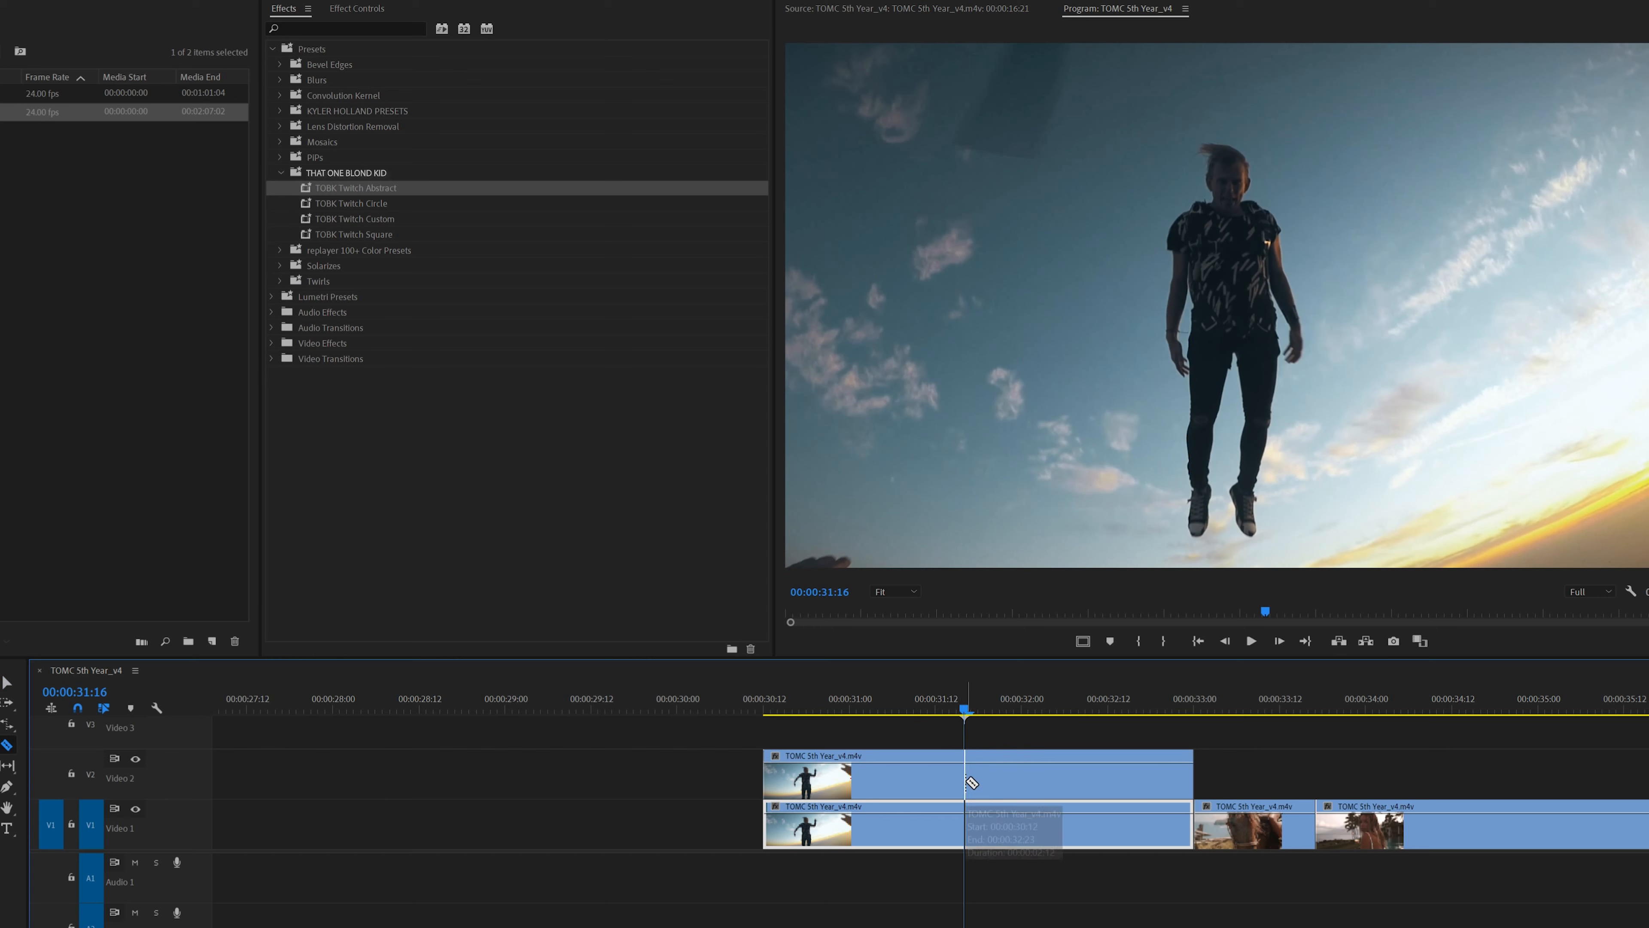
left_click(968, 782)
left_click(1001, 780)
- Delete the outer pieces of the cut skydiver copy, leaving only the short middle piece on Video 2
key("v")
left_click(903, 785)
key("Delete")
left_click(1055, 761)
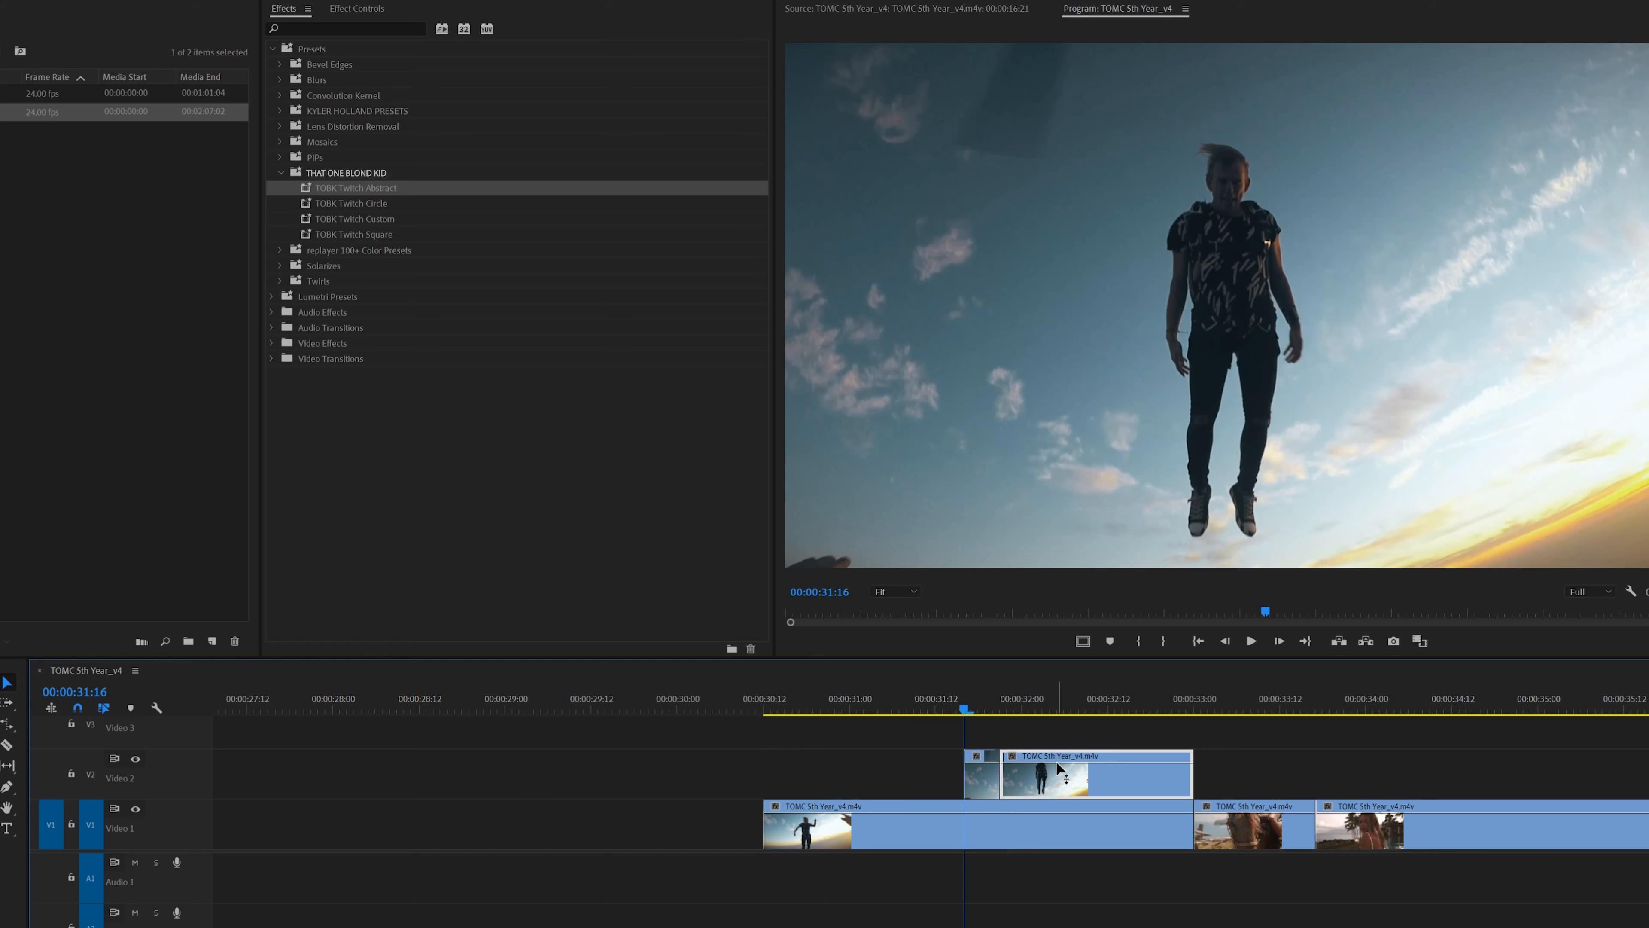
key("Delete")
- Apply the TOBK Twitch Square preset to the short skydiver piece on Video 2
left_click(924, 700)
key("space")
mouse_move(1003, 694)
left_mouse_down()
mouse_move(959, 693)
mouse_move(980, 693)
left_mouse_up()
left_click(981, 788)
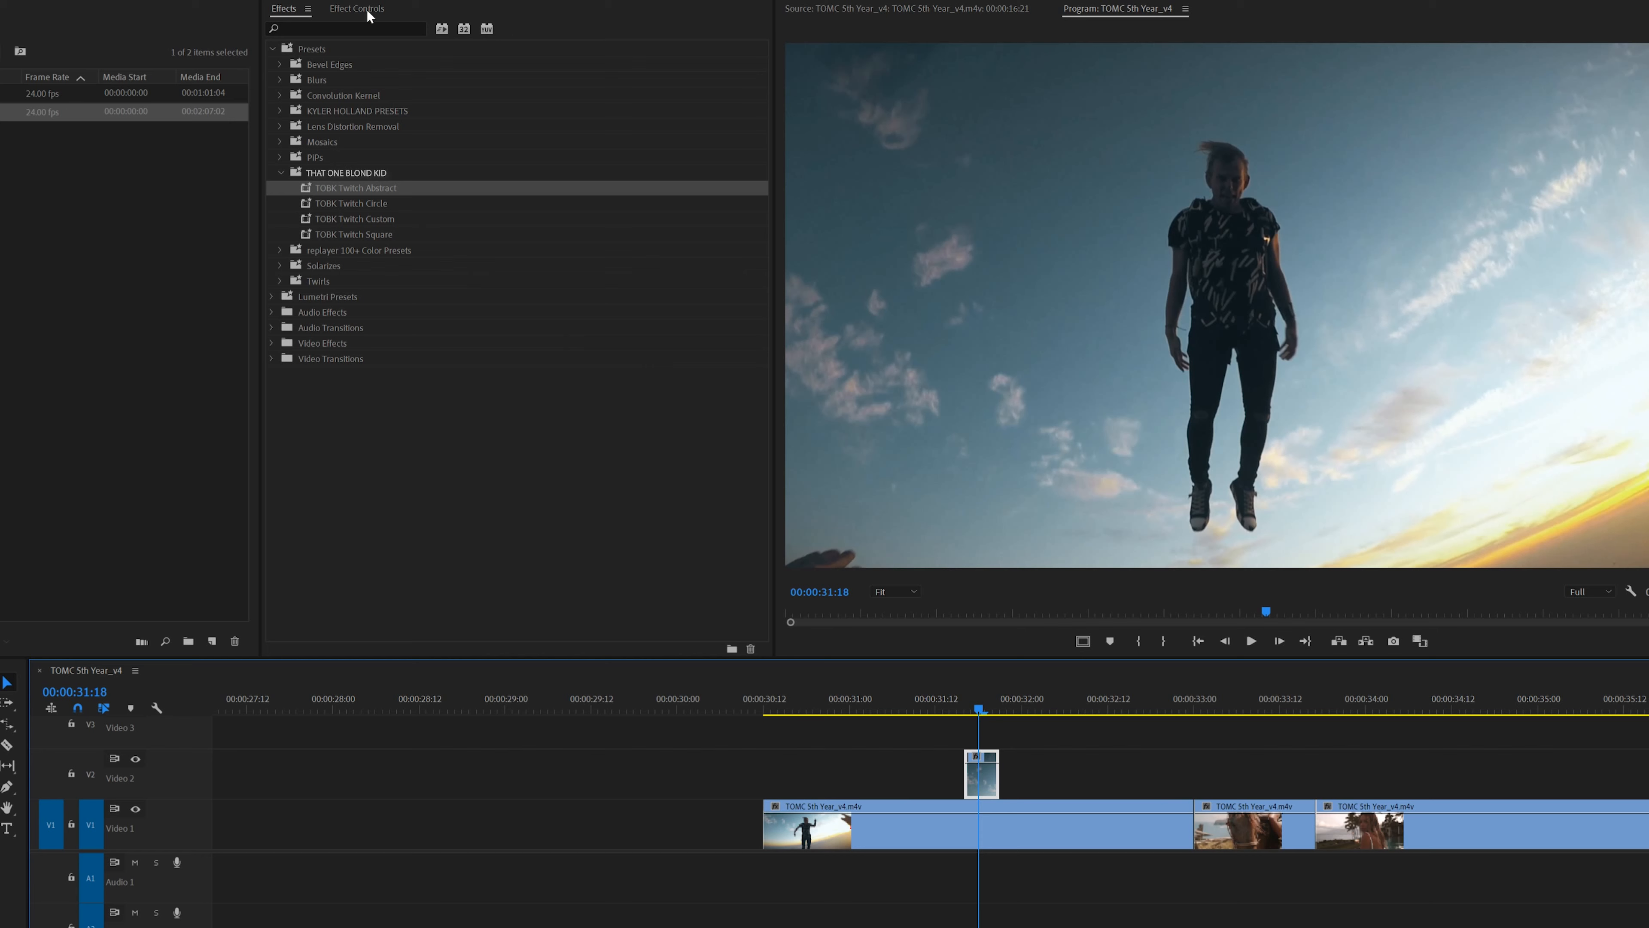
left_click(360, 176)
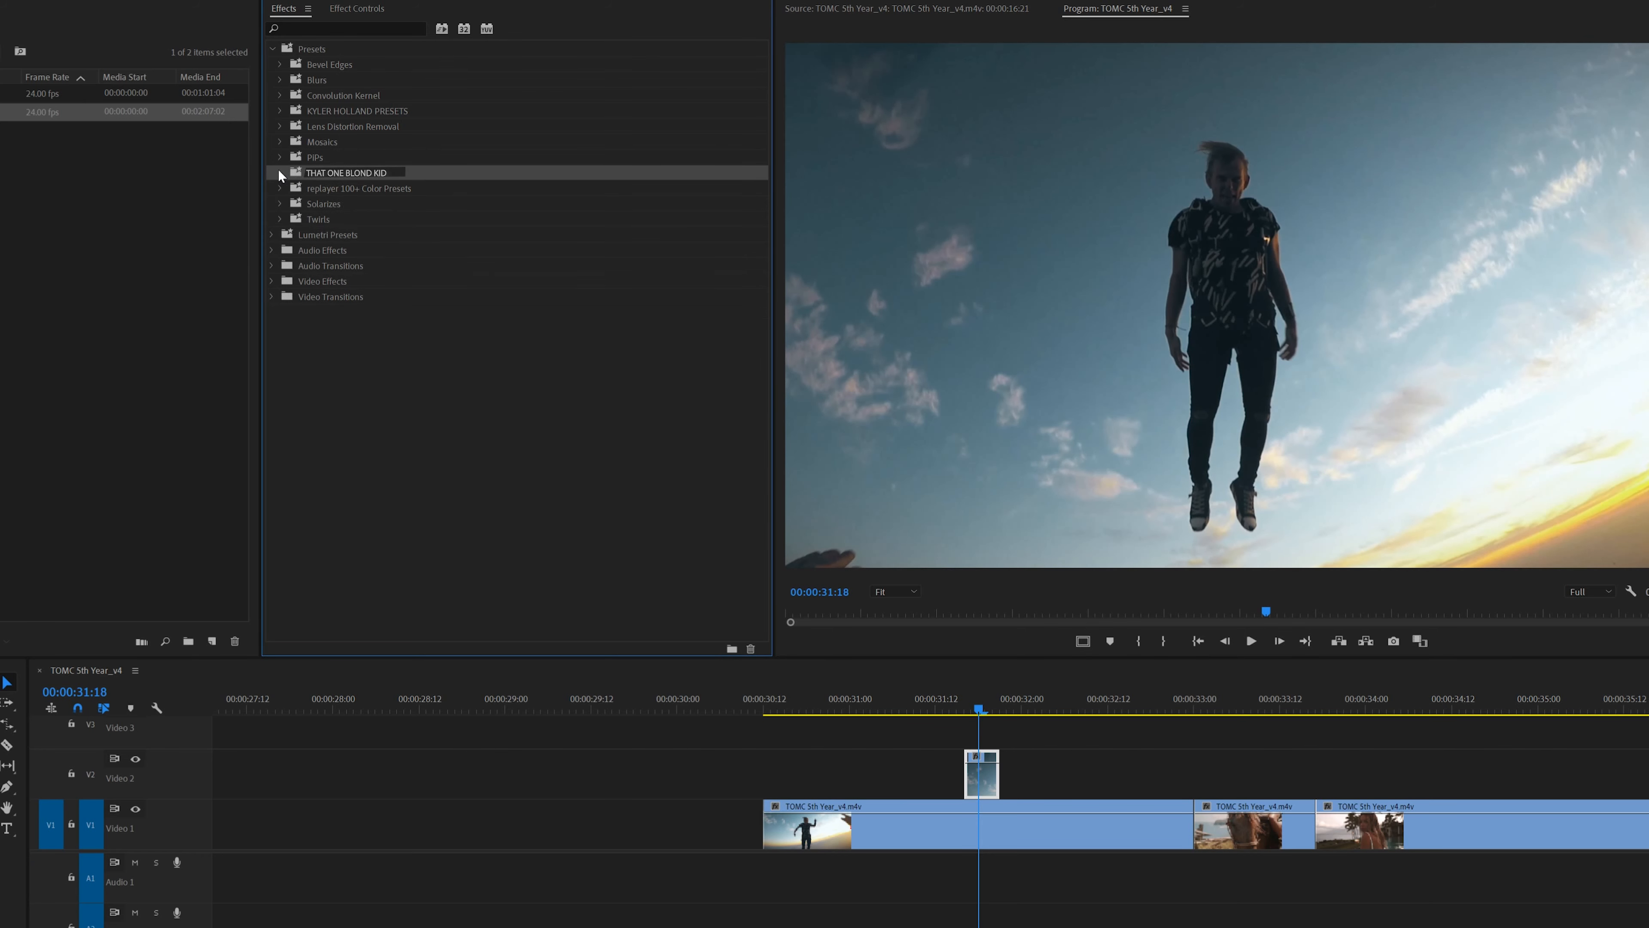
left_click(372, 236)
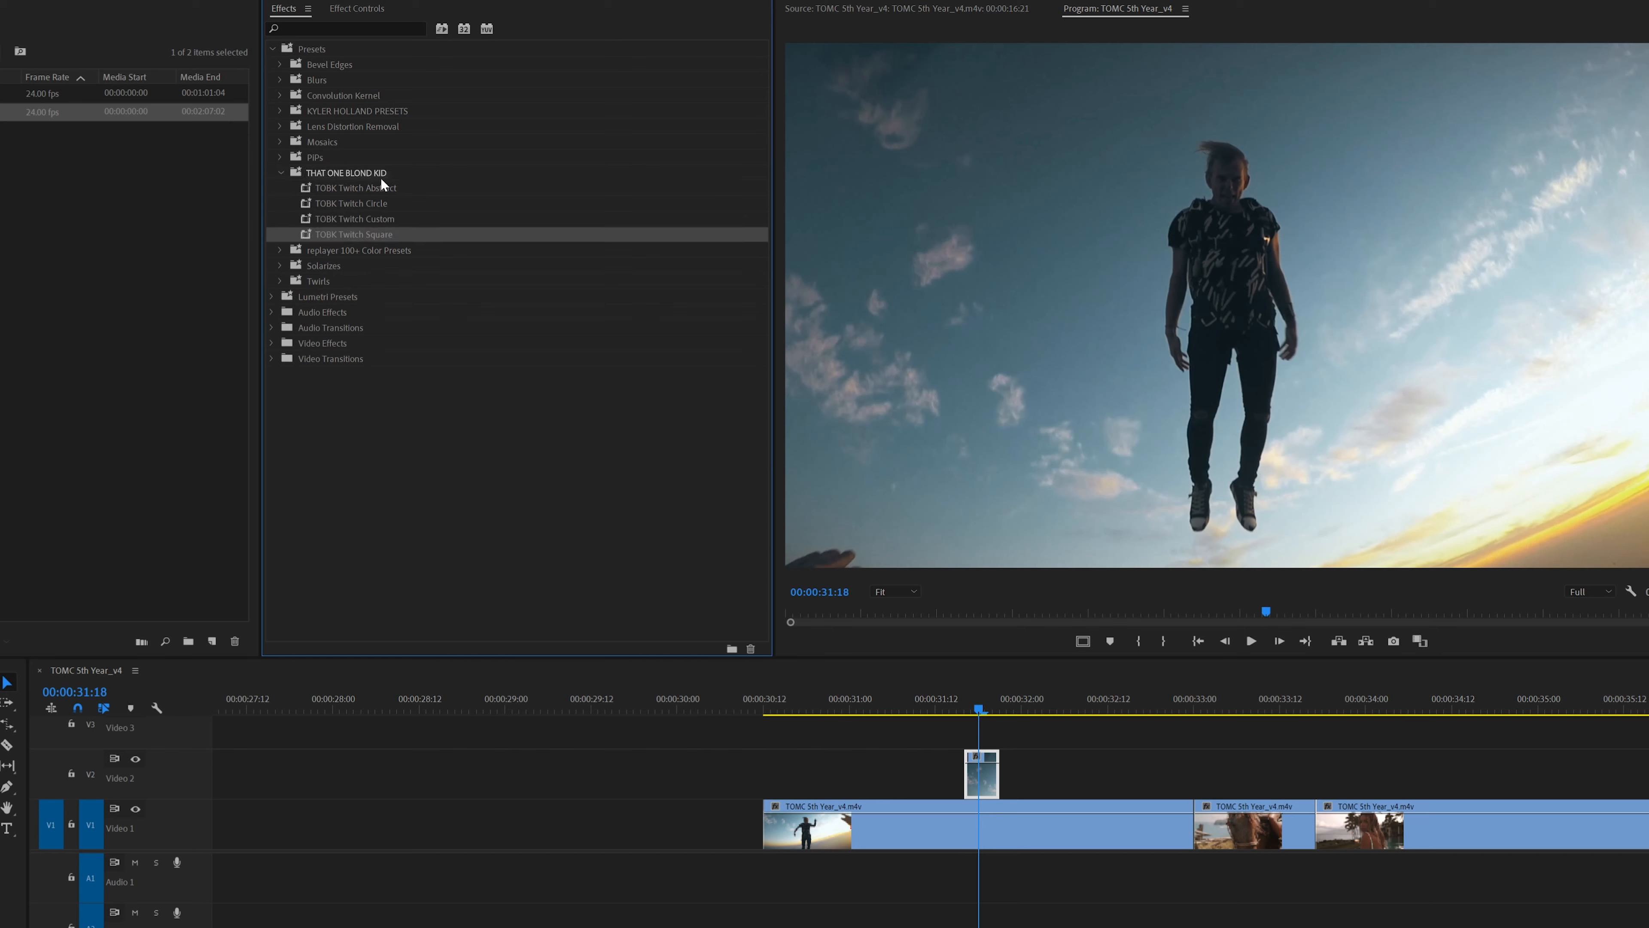
left_click(402, 190)
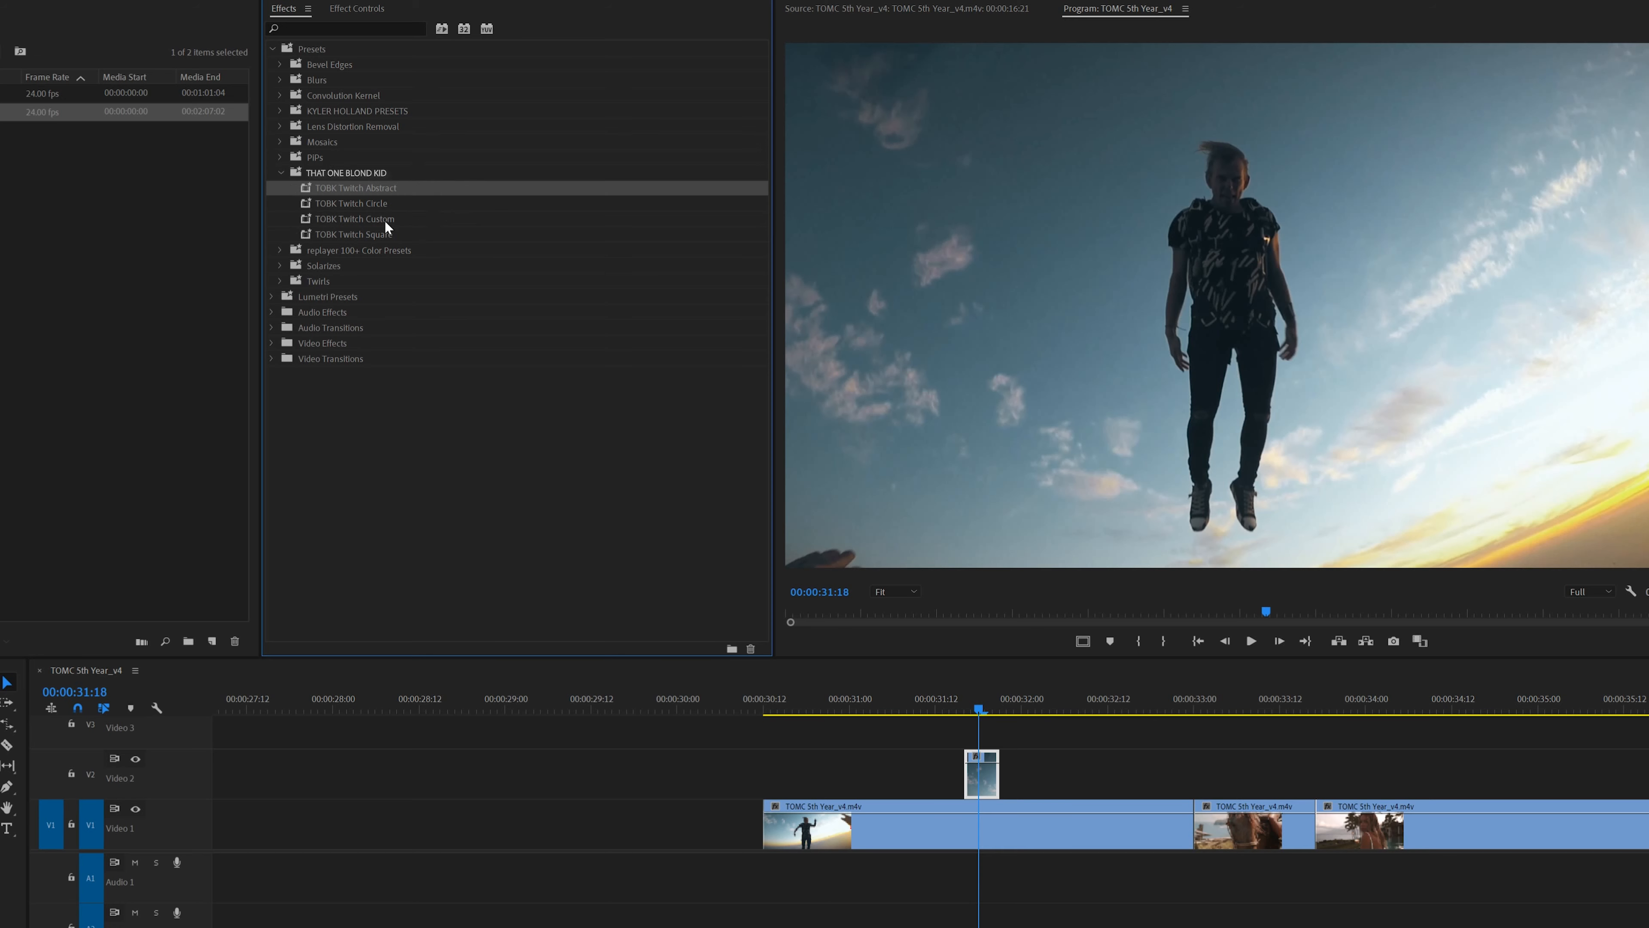
left_click(438, 204)
left_click(379, 236)
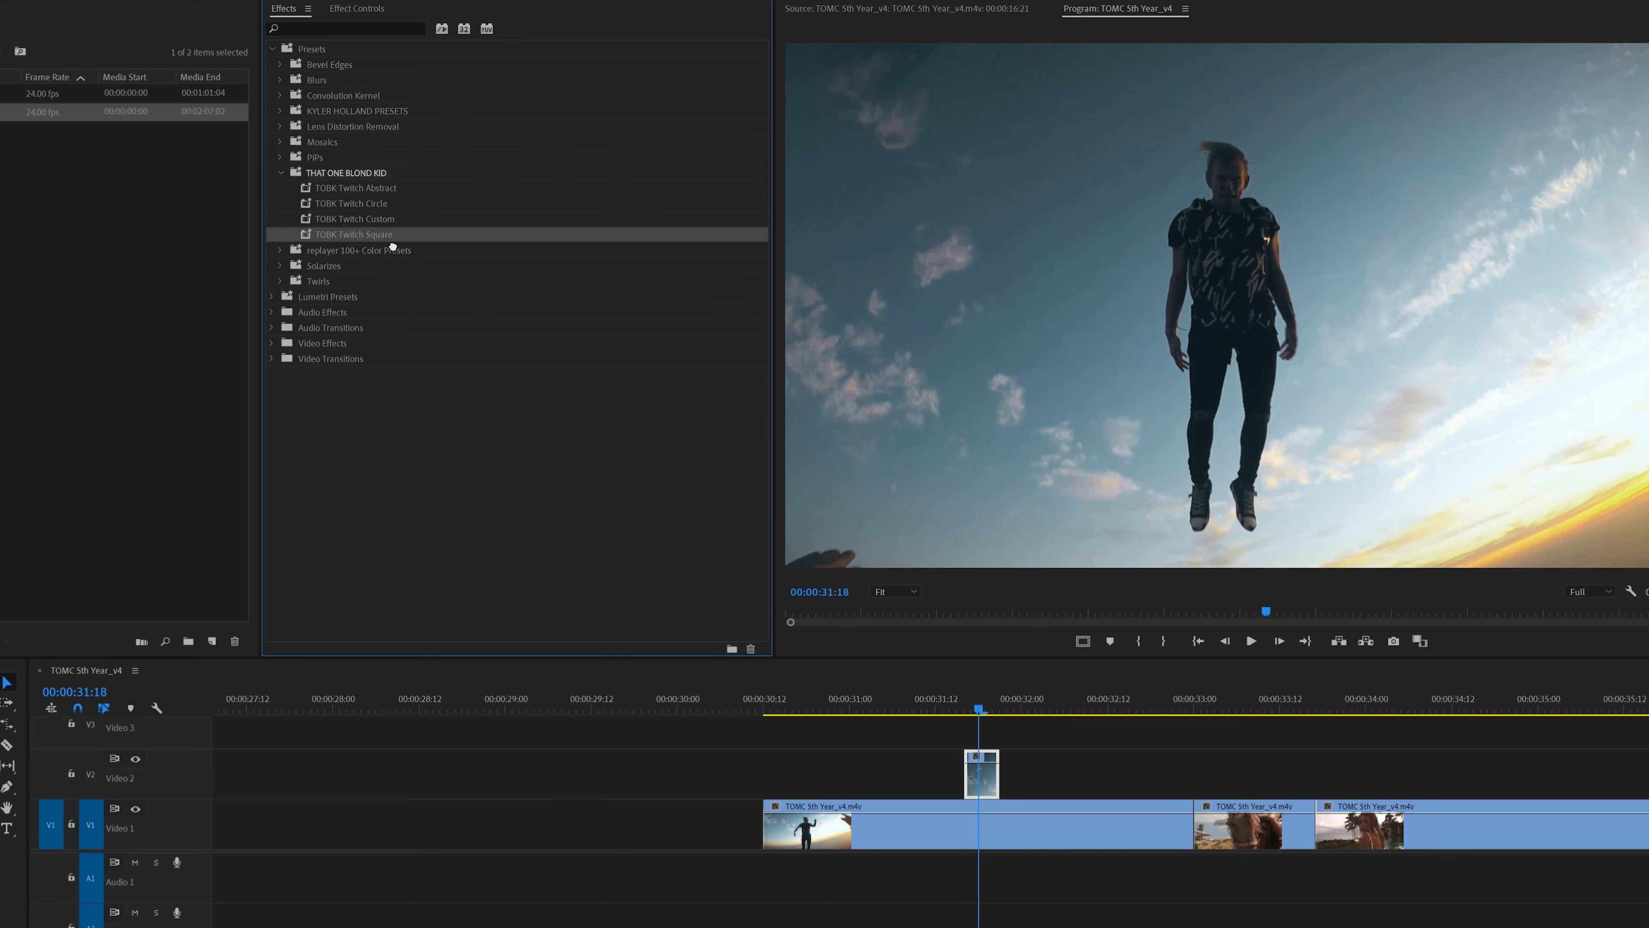
left_click_drag(1028, 659, 987, 785)
- Set the skydiver piece's Crop effect to Left 0%, Top 12%, Right 0% and Bottom 49%, and play back the result
left_click(908, 702)
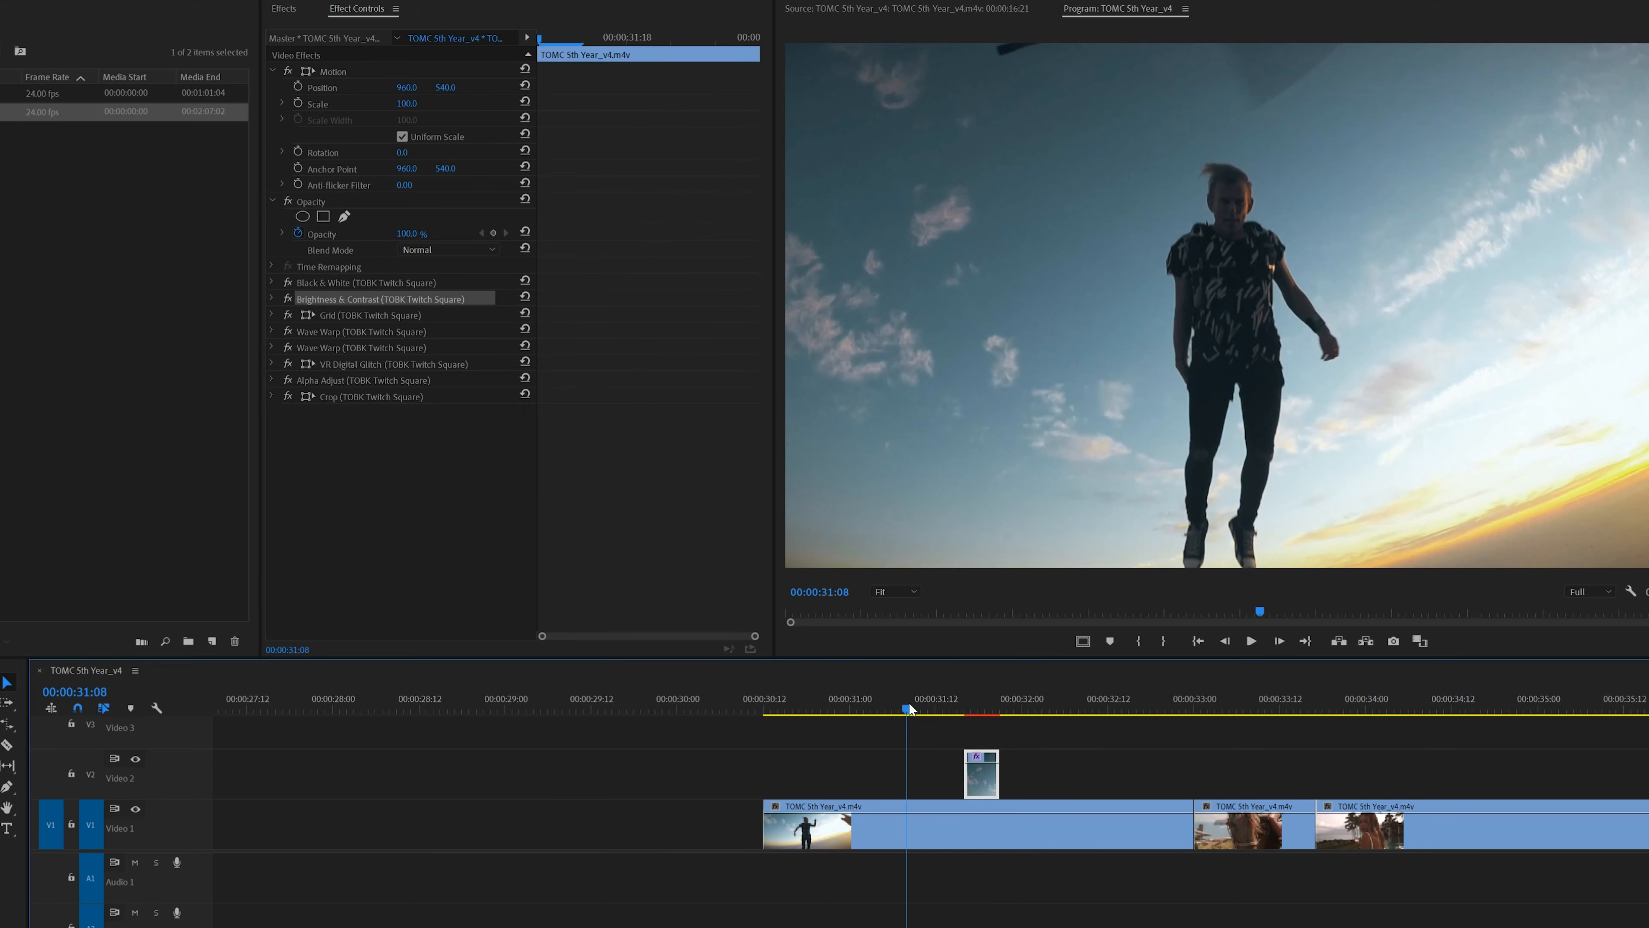
left_click(972, 702)
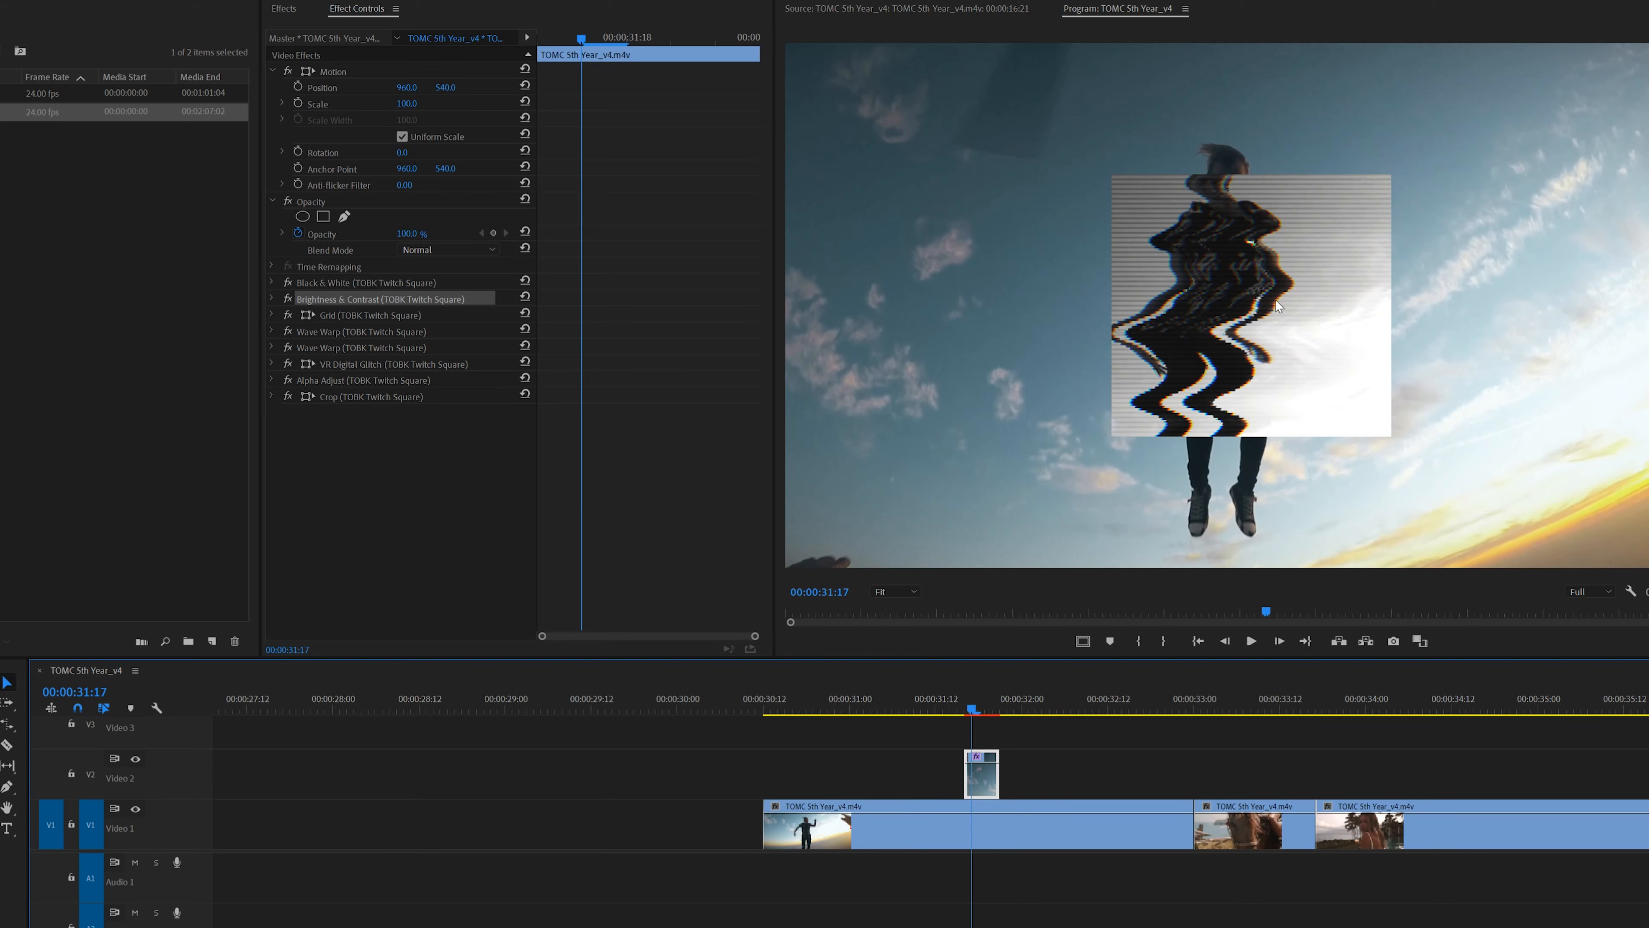
left_click(949, 700)
key("space")
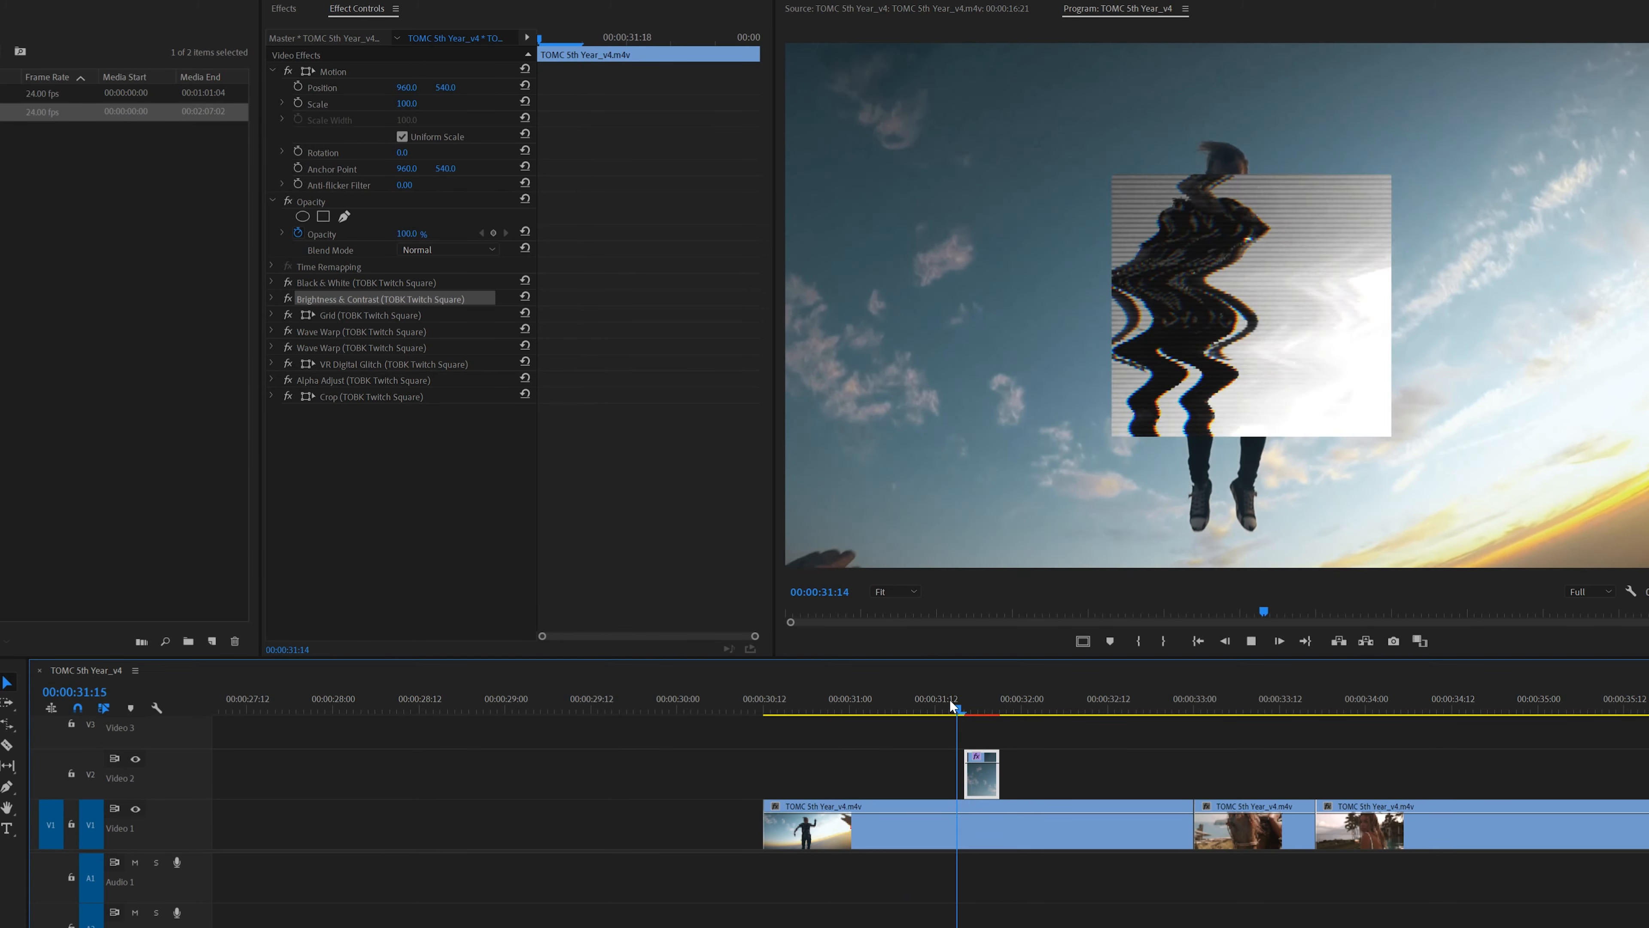
left_click_drag(950, 702, 987, 709)
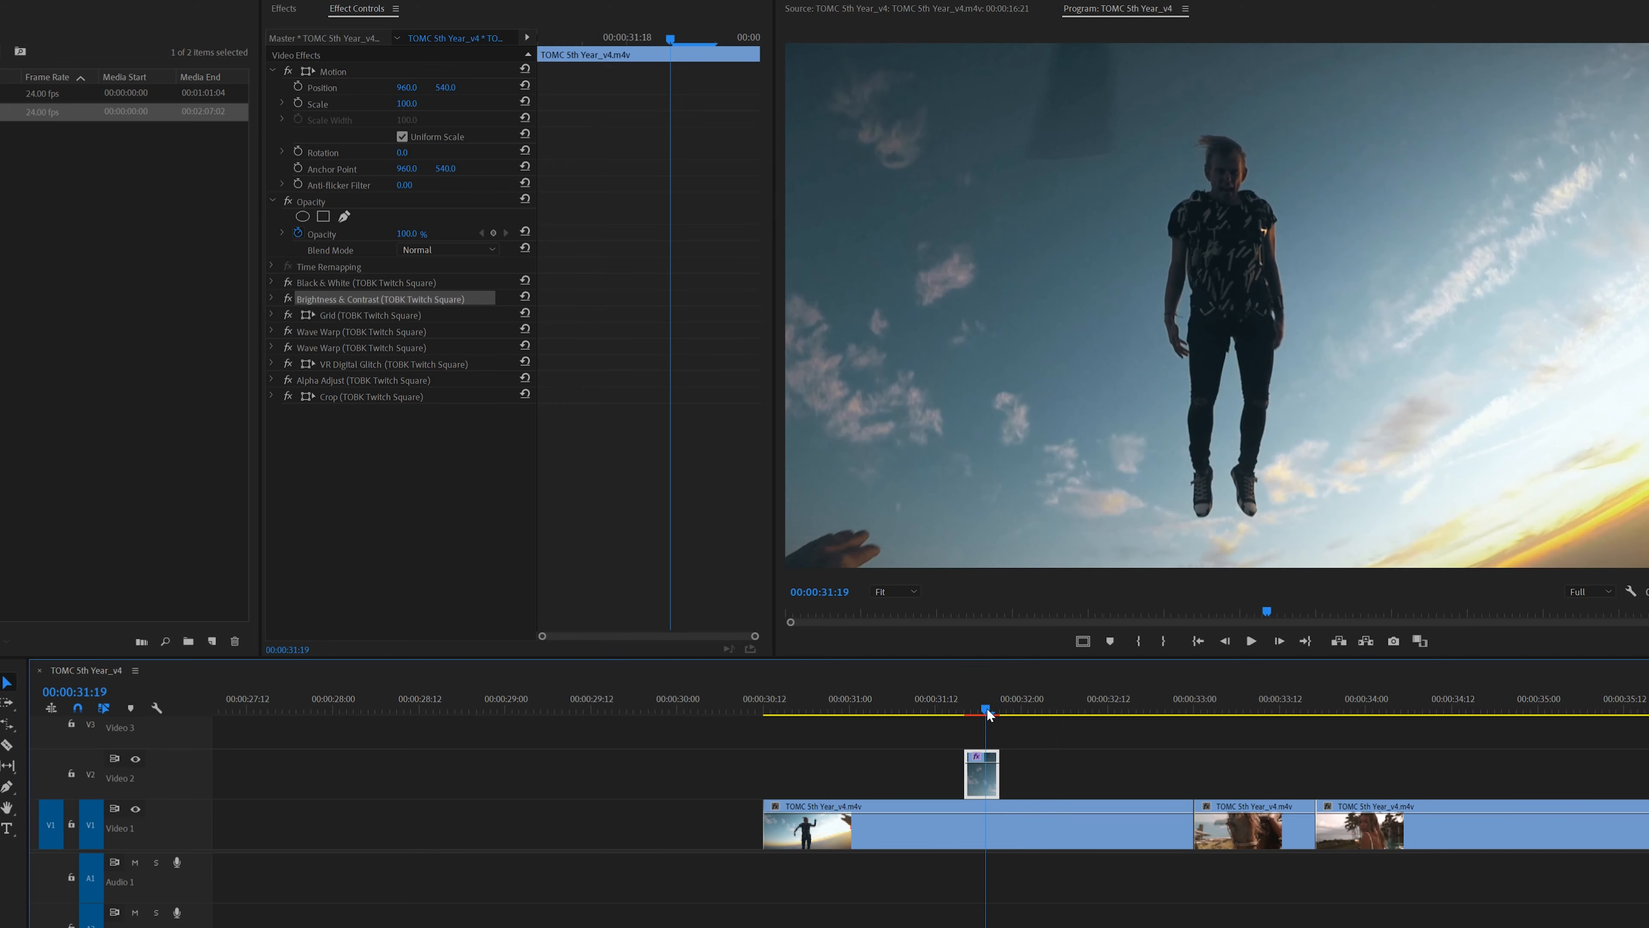
left_click(272, 396)
mouse_move(401, 434)
left_mouse_down()
mouse_move(380, 434)
mouse_move(415, 433)
mouse_move(378, 434)
mouse_move(437, 477)
mouse_move(397, 446)
mouse_move(416, 463)
mouse_move(386, 463)
left_mouse_up()
left_click(893, 710)
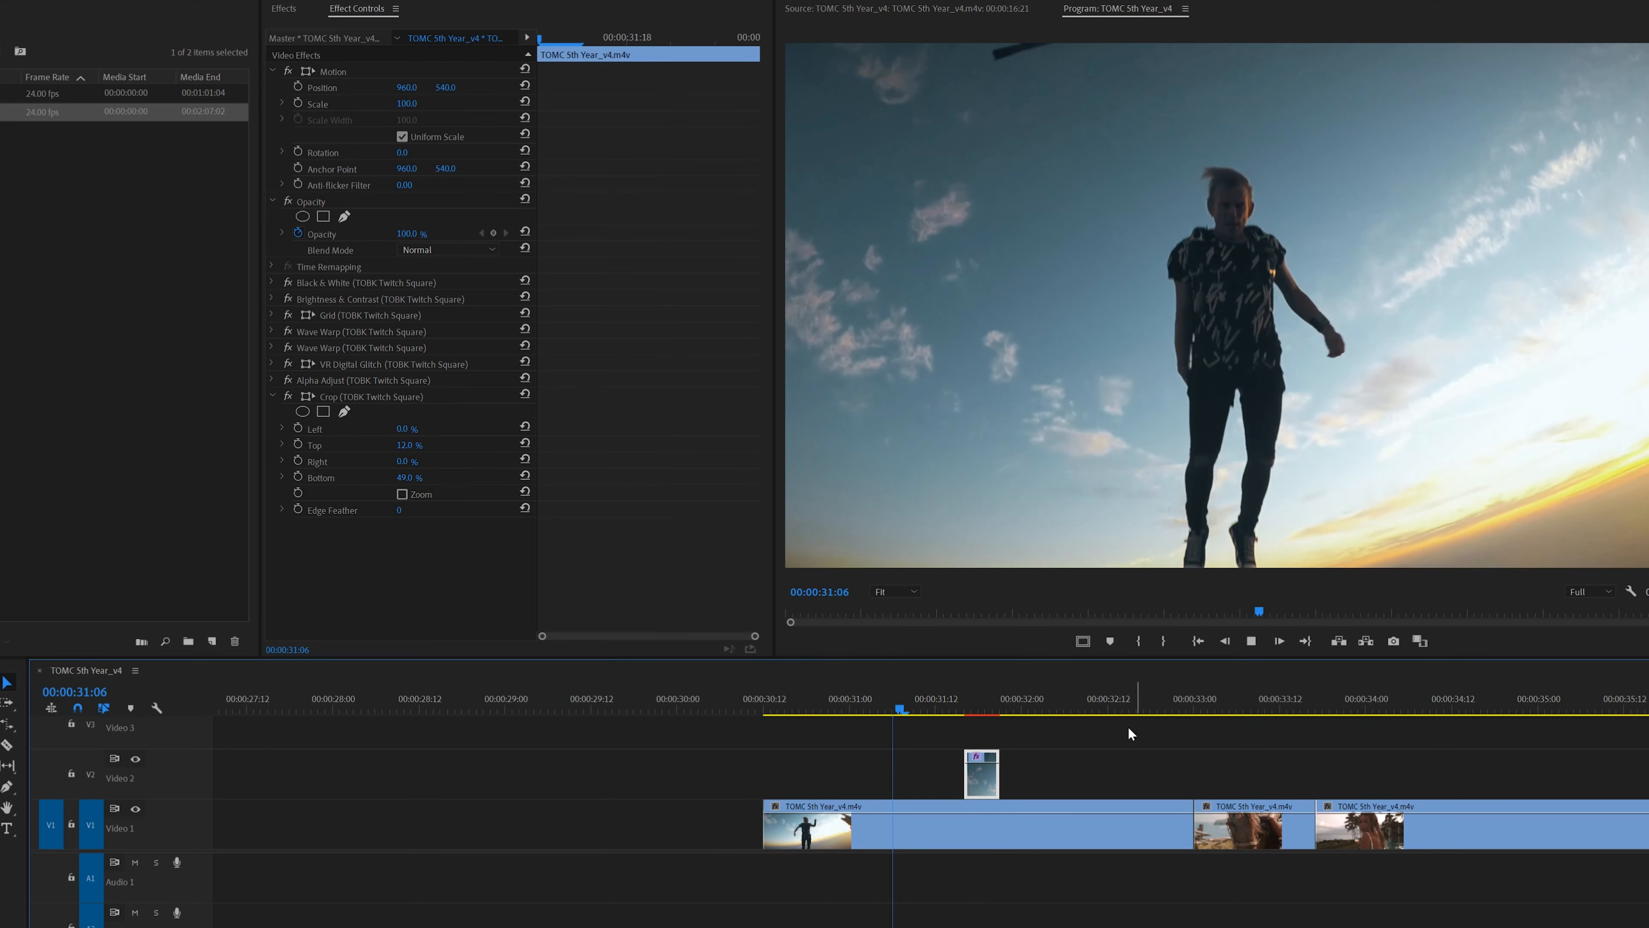
key("space")
left_click(954, 698)
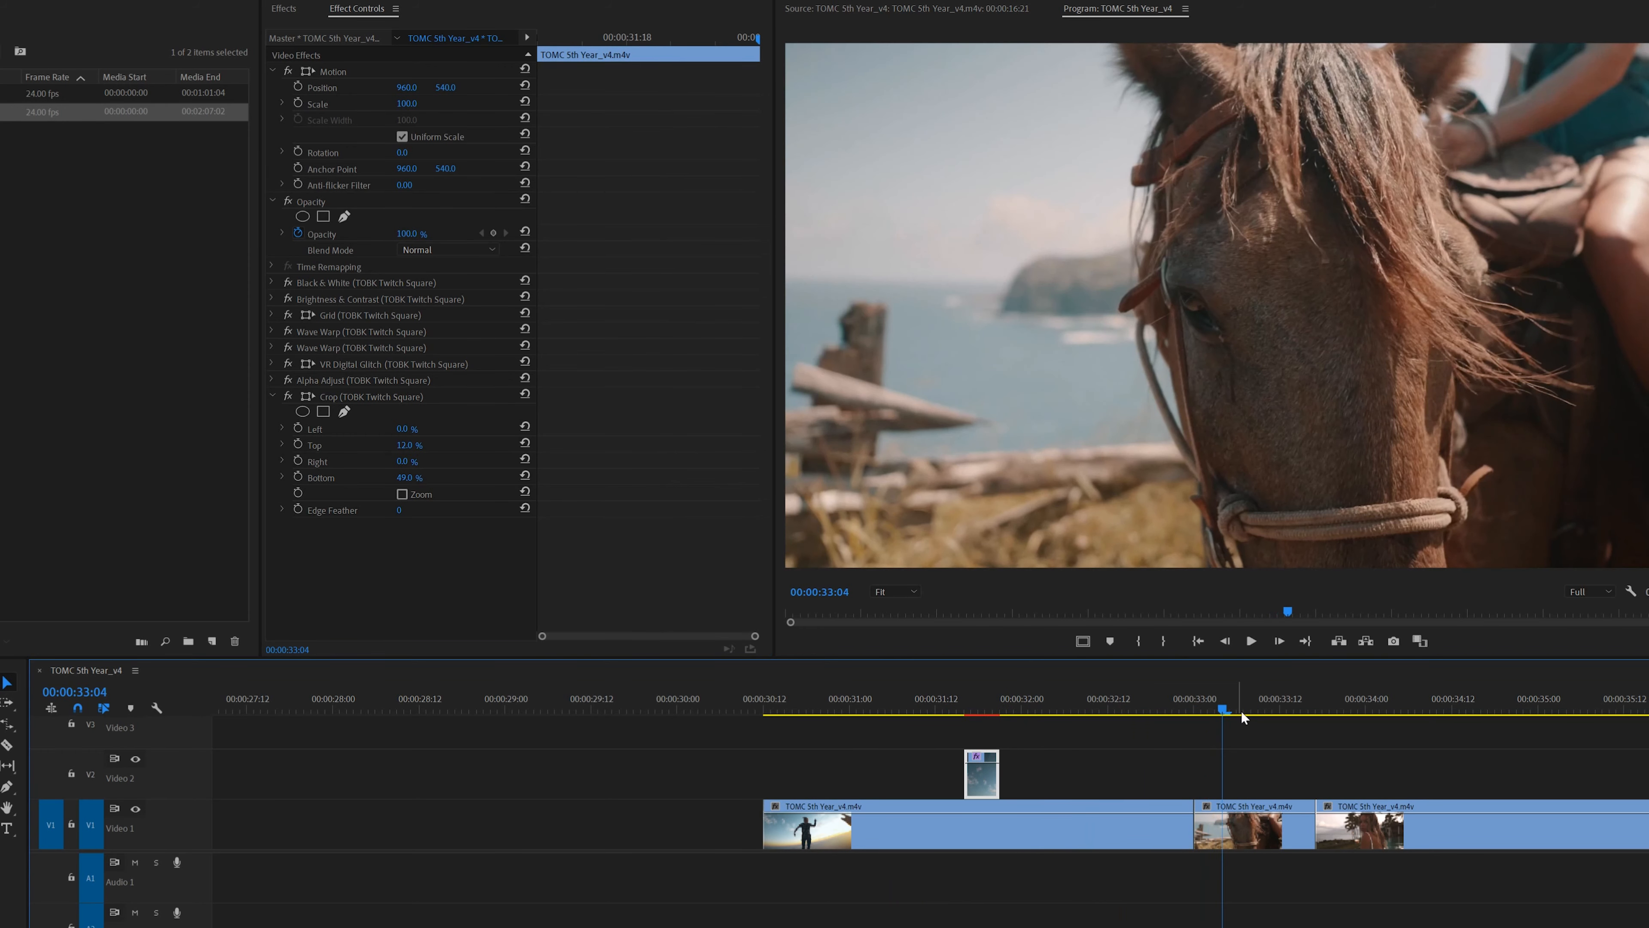
- Duplicate the horse clip from Video 1 onto Video 2 with the playhead at 00:00:33:04
mouse_move(1219, 692)
left_mouse_down()
mouse_move(1159, 693)
mouse_move(1267, 702)
mouse_move(1222, 692)
left_mouse_up()
left_click(1237, 830)
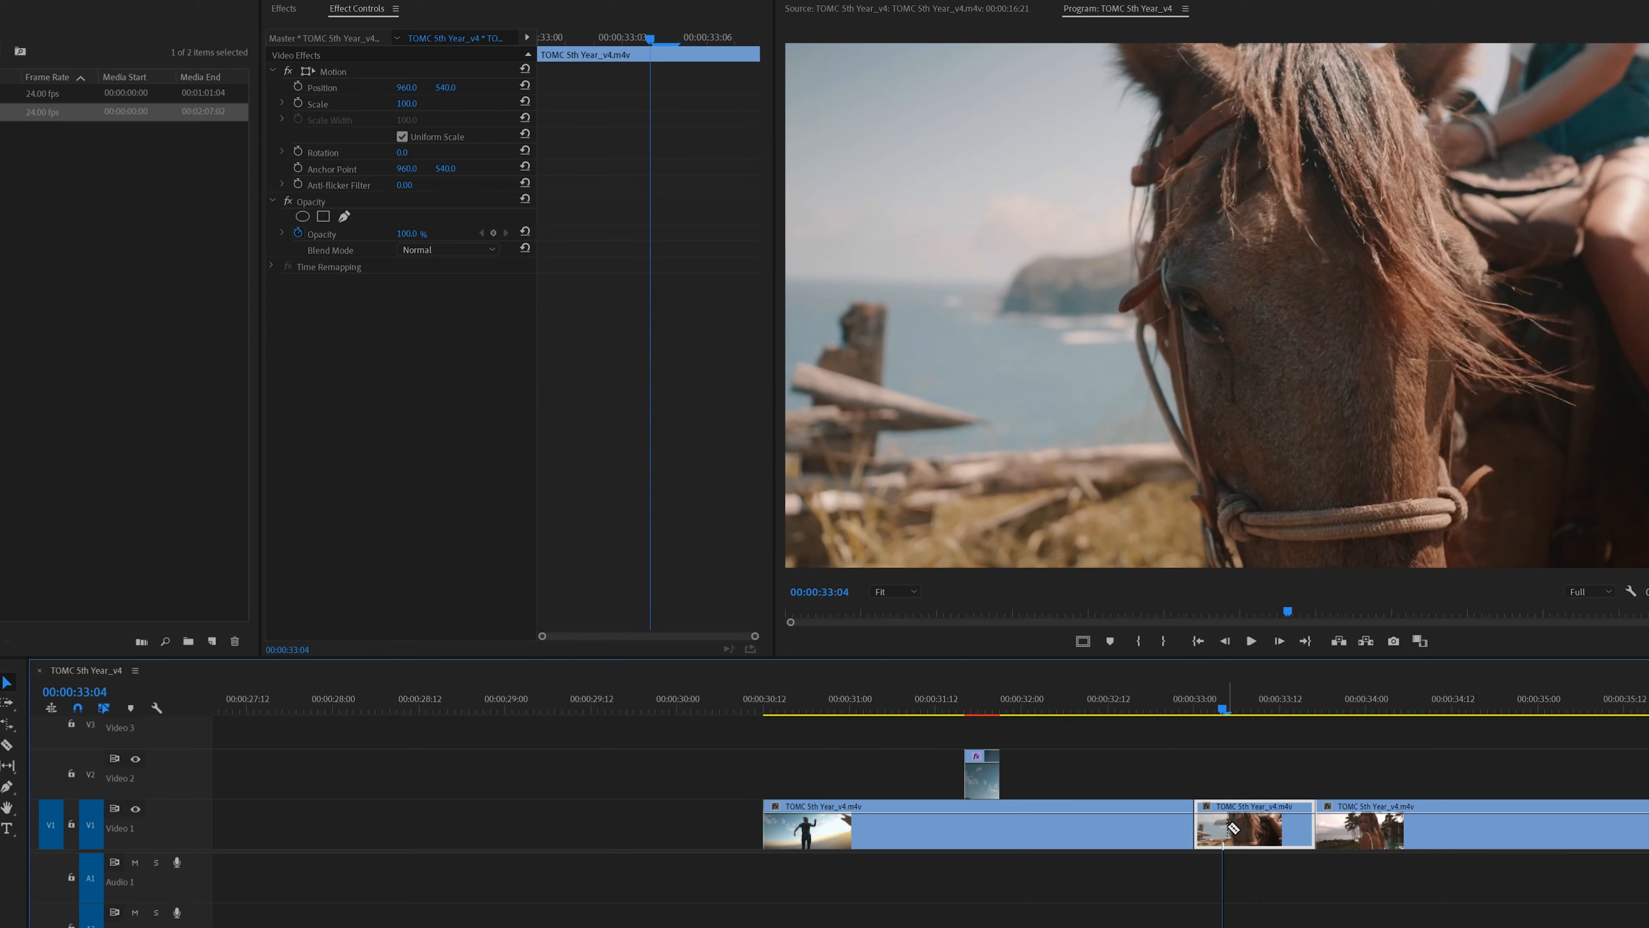
left_click_drag(1238, 834, 1239, 784, "alt")
- Cut the horse copy on Video 2 at 00:00:33:04 and about 00:00:33:15, and delete the outer pieces
scroll(1274, 787, "down", 4)
scroll(1273, 787, "up", 5)
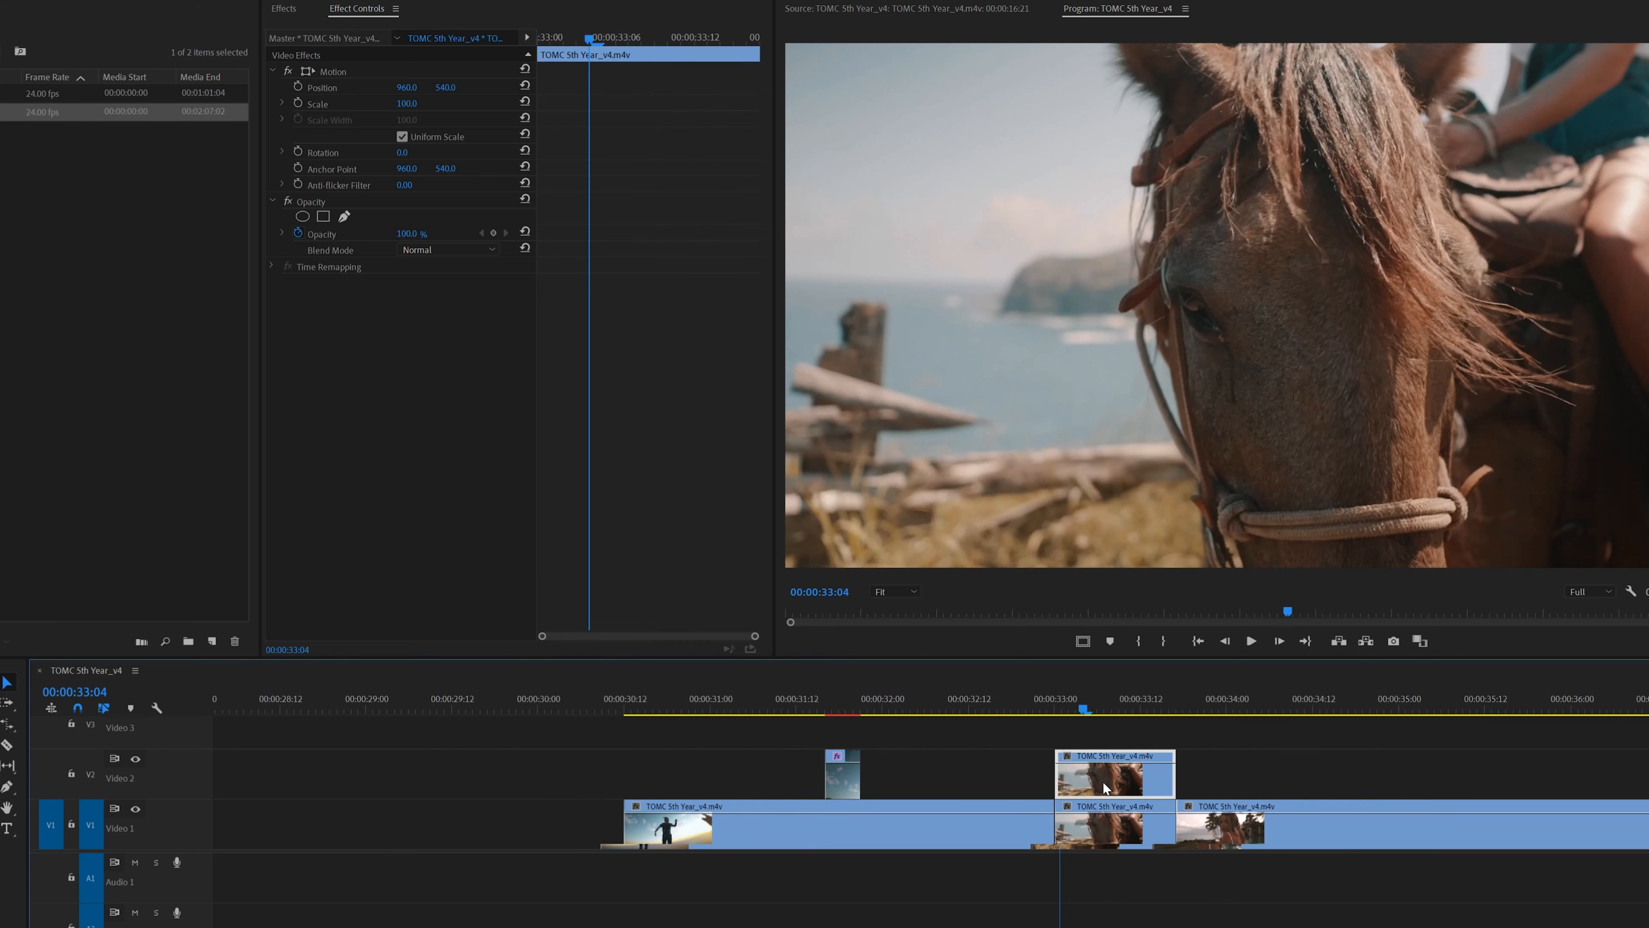
scroll(1221, 780, "down", 2)
scroll(1169, 776, "up", 1)
key("c")
left_click(1130, 776)
key("v")
left_click(1215, 779)
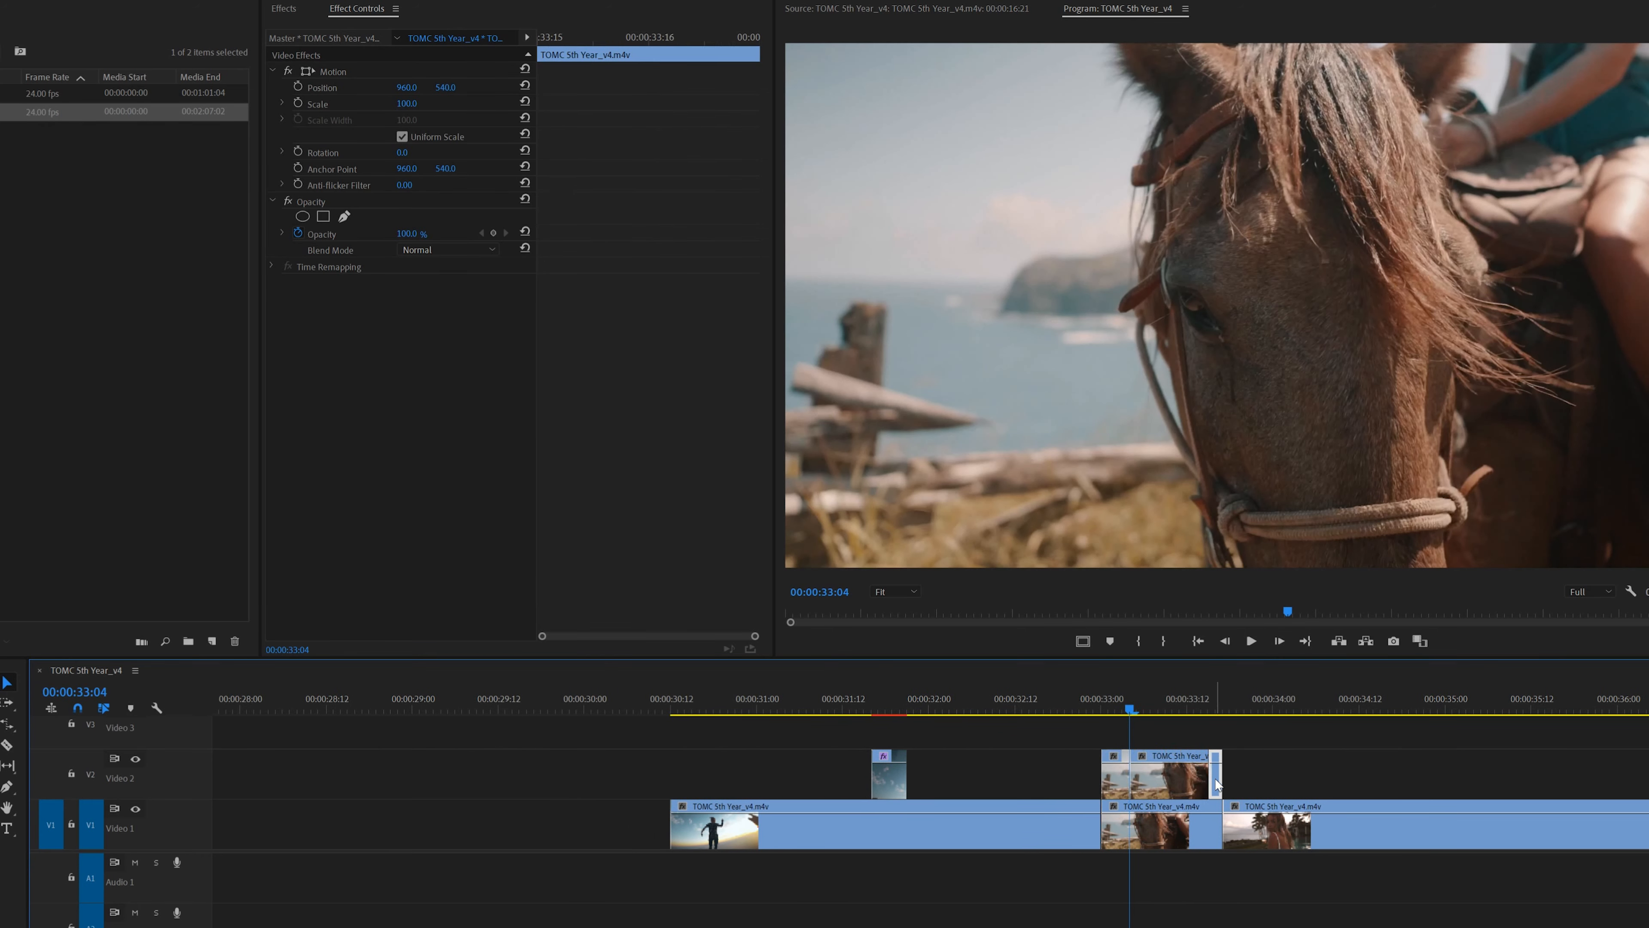
key("Delete")
left_click(1118, 787)
- Apply the TOBK Twitch Circle preset to the horse piece on Video 2, with the playhead at 00:00:33:07
left_click(1154, 711)
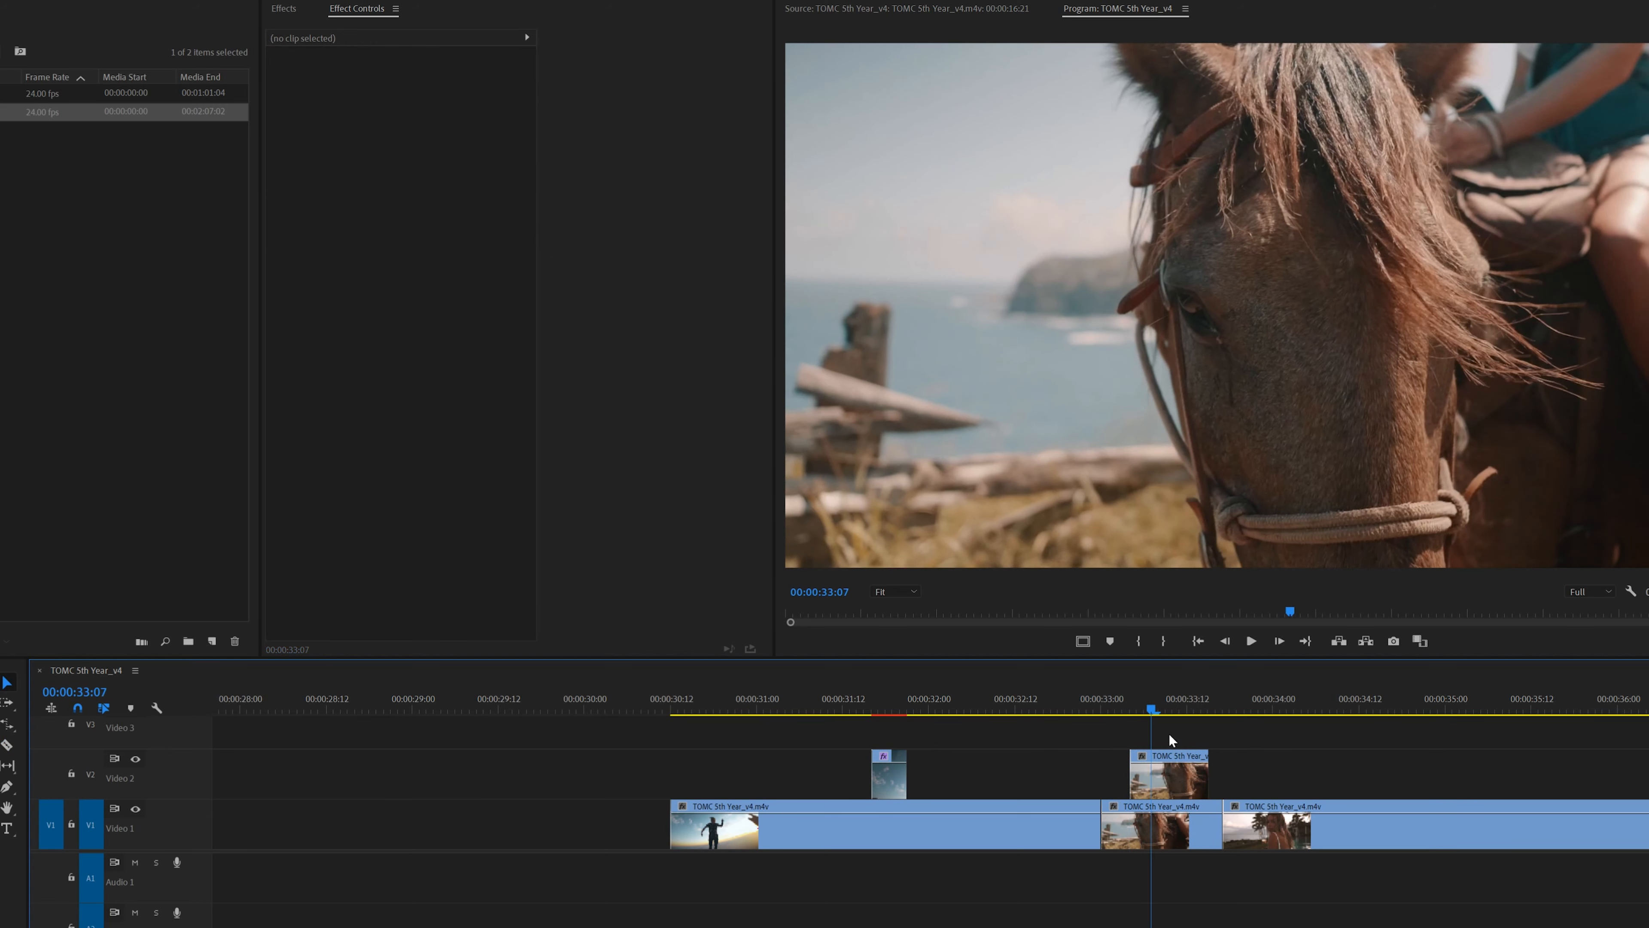
left_click(1168, 773)
left_click(300, 10)
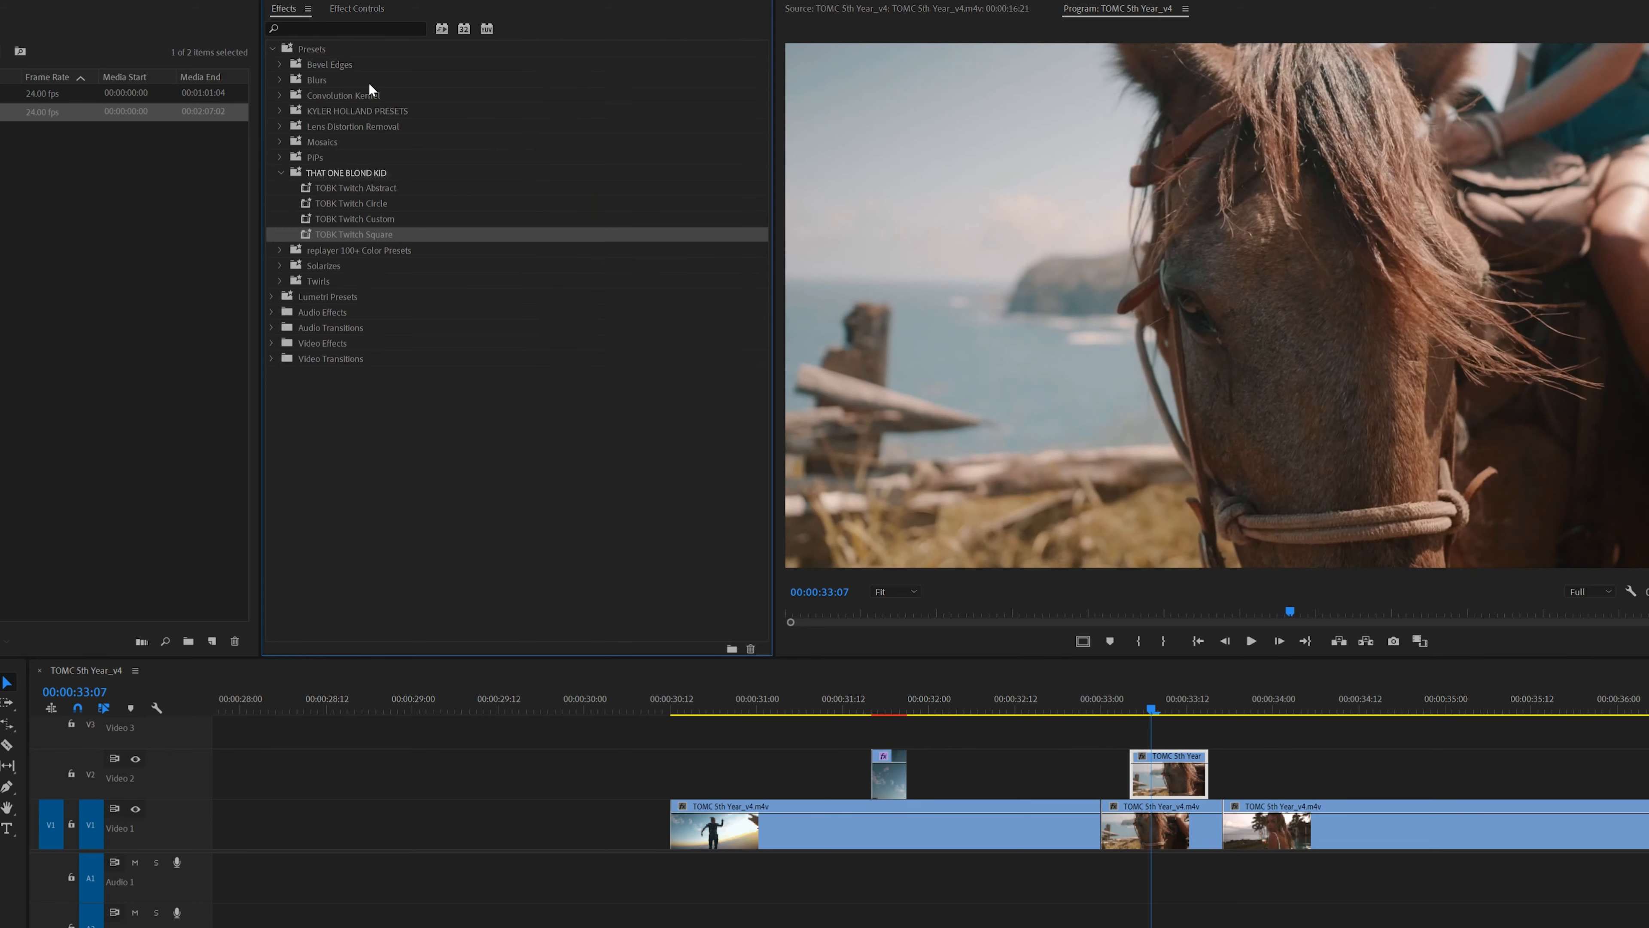
left_click_drag(333, 199, 1175, 795)
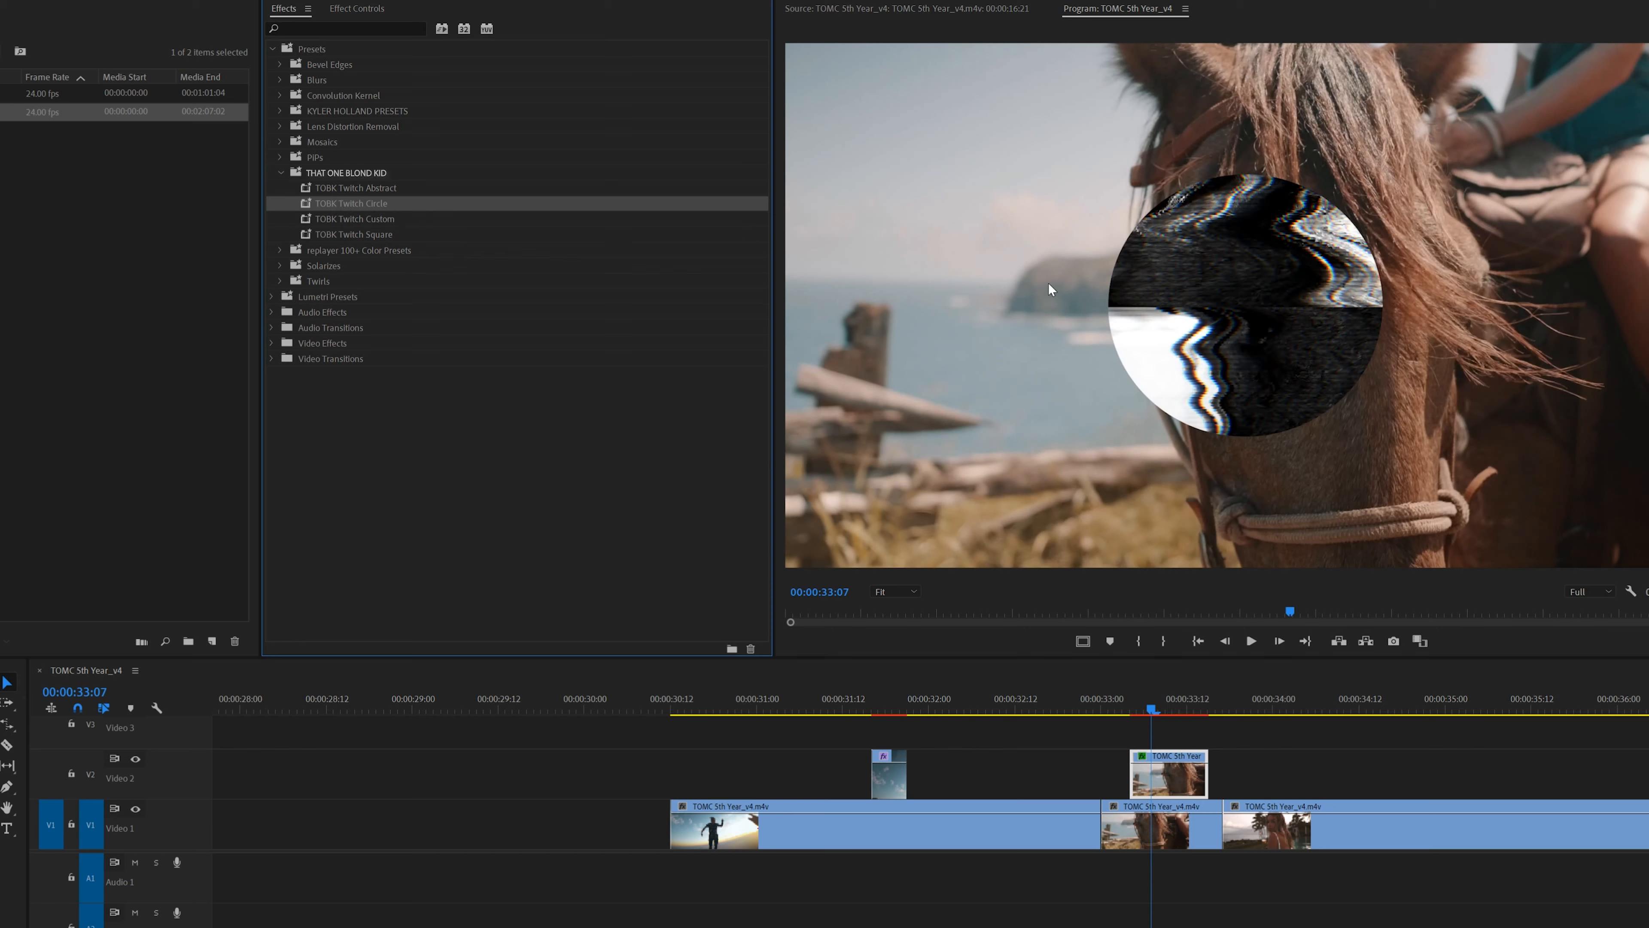
- Shrink the horse piece's circular opacity mask to a small oval covering only the horse's eye
left_click(370, 11)
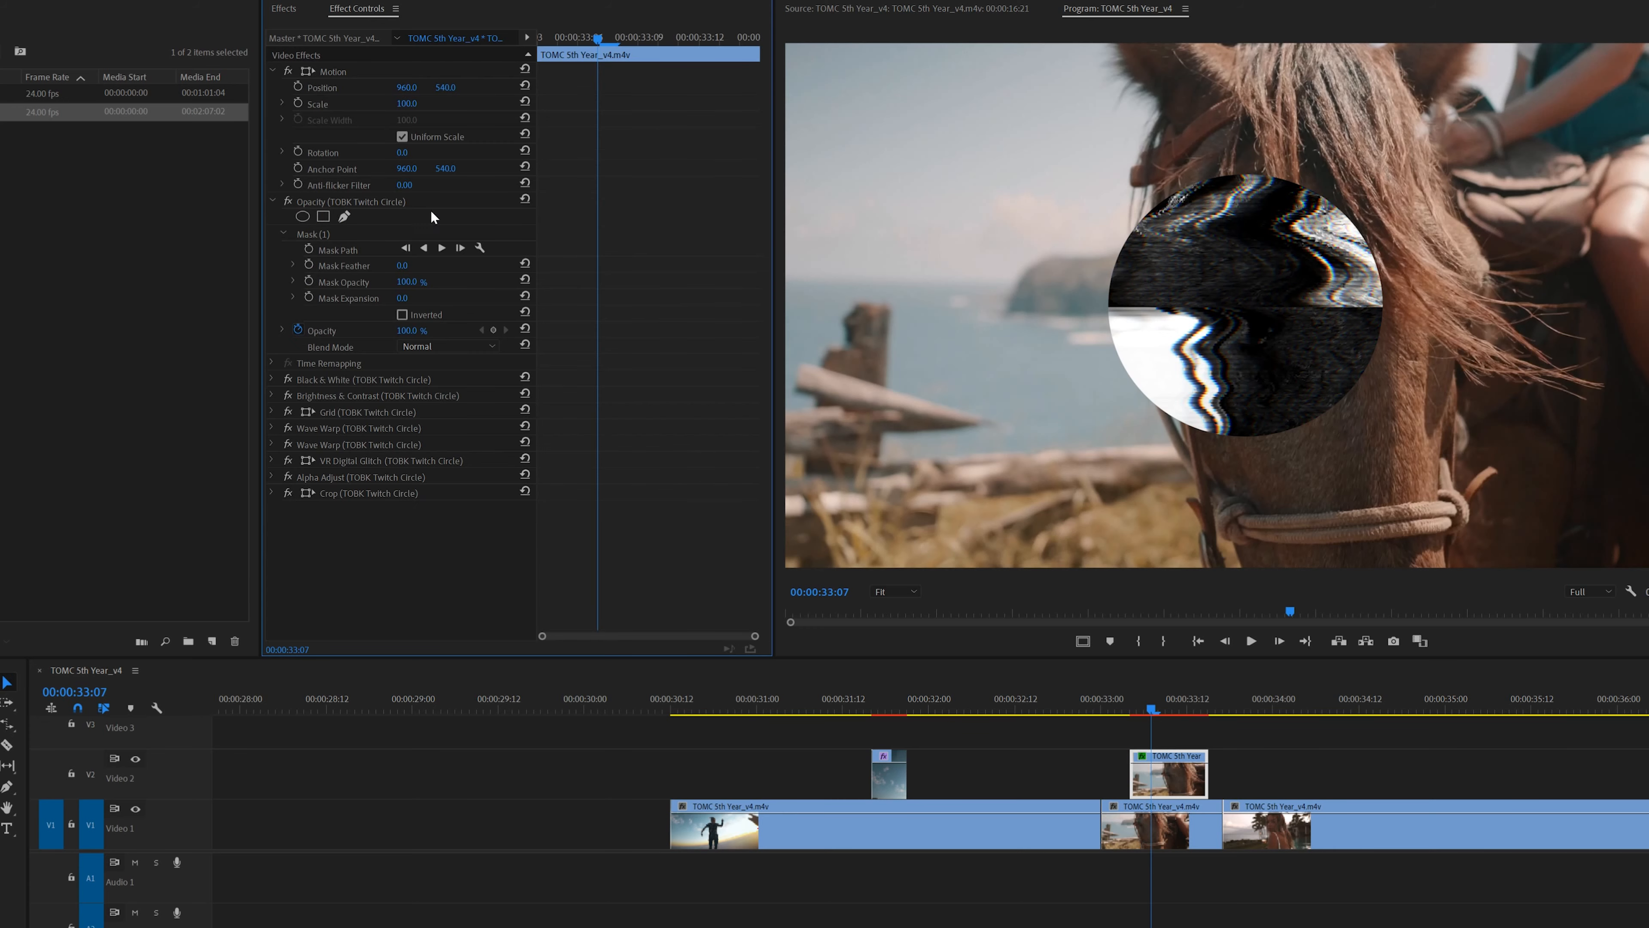
left_click(317, 233)
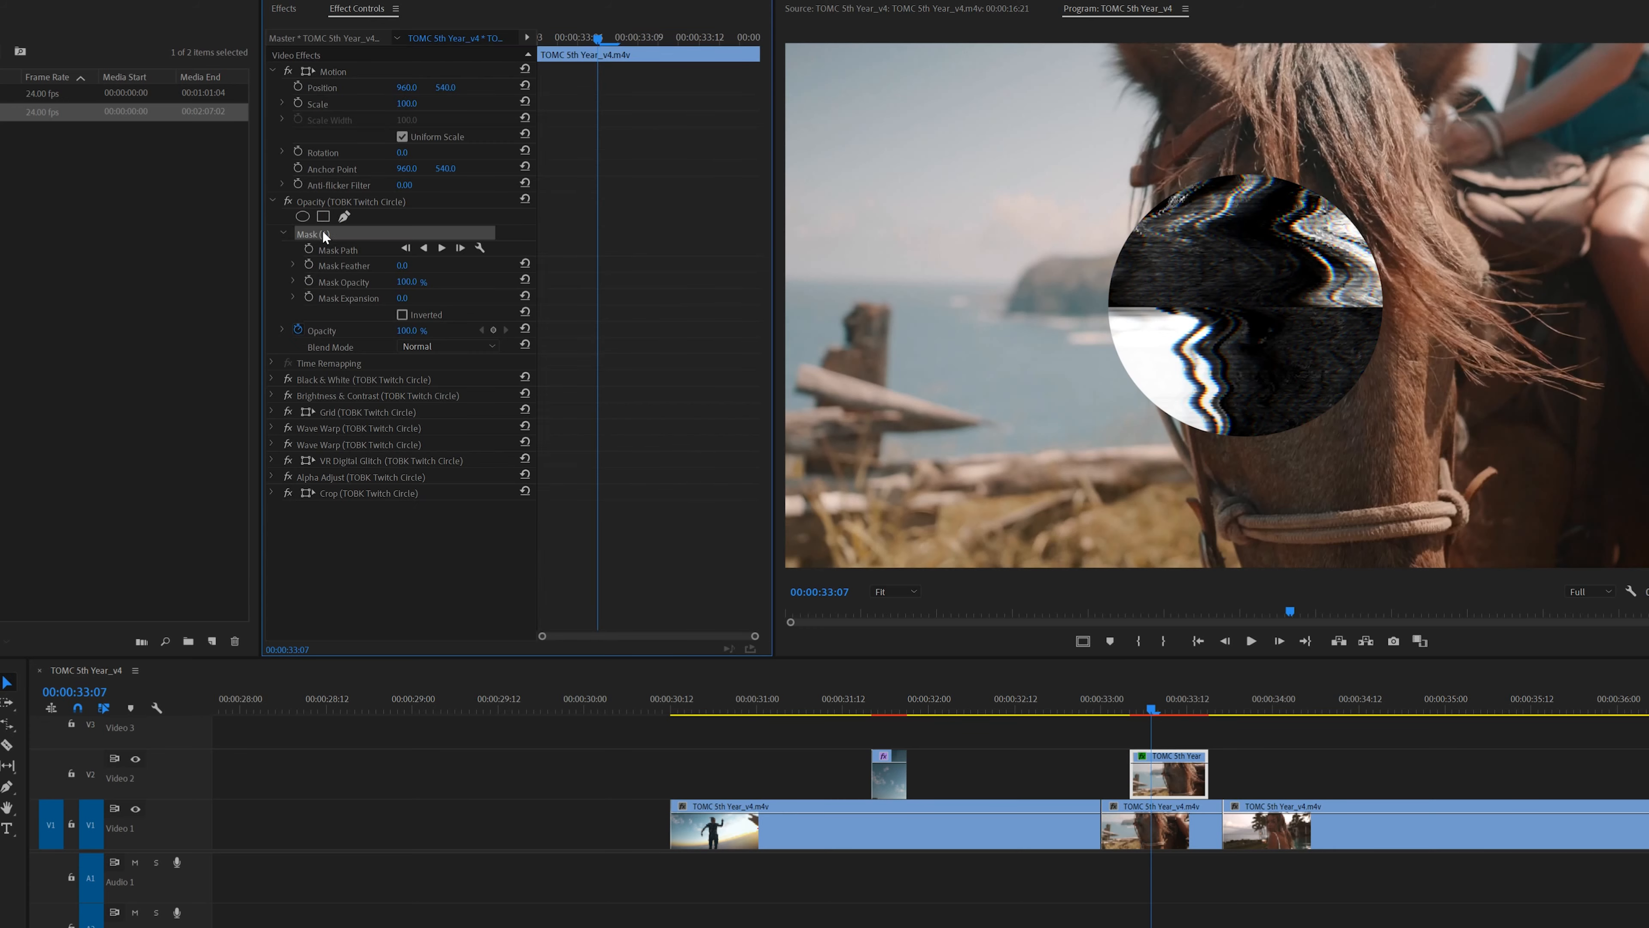
left_click_drag(1113, 305, 1178, 306)
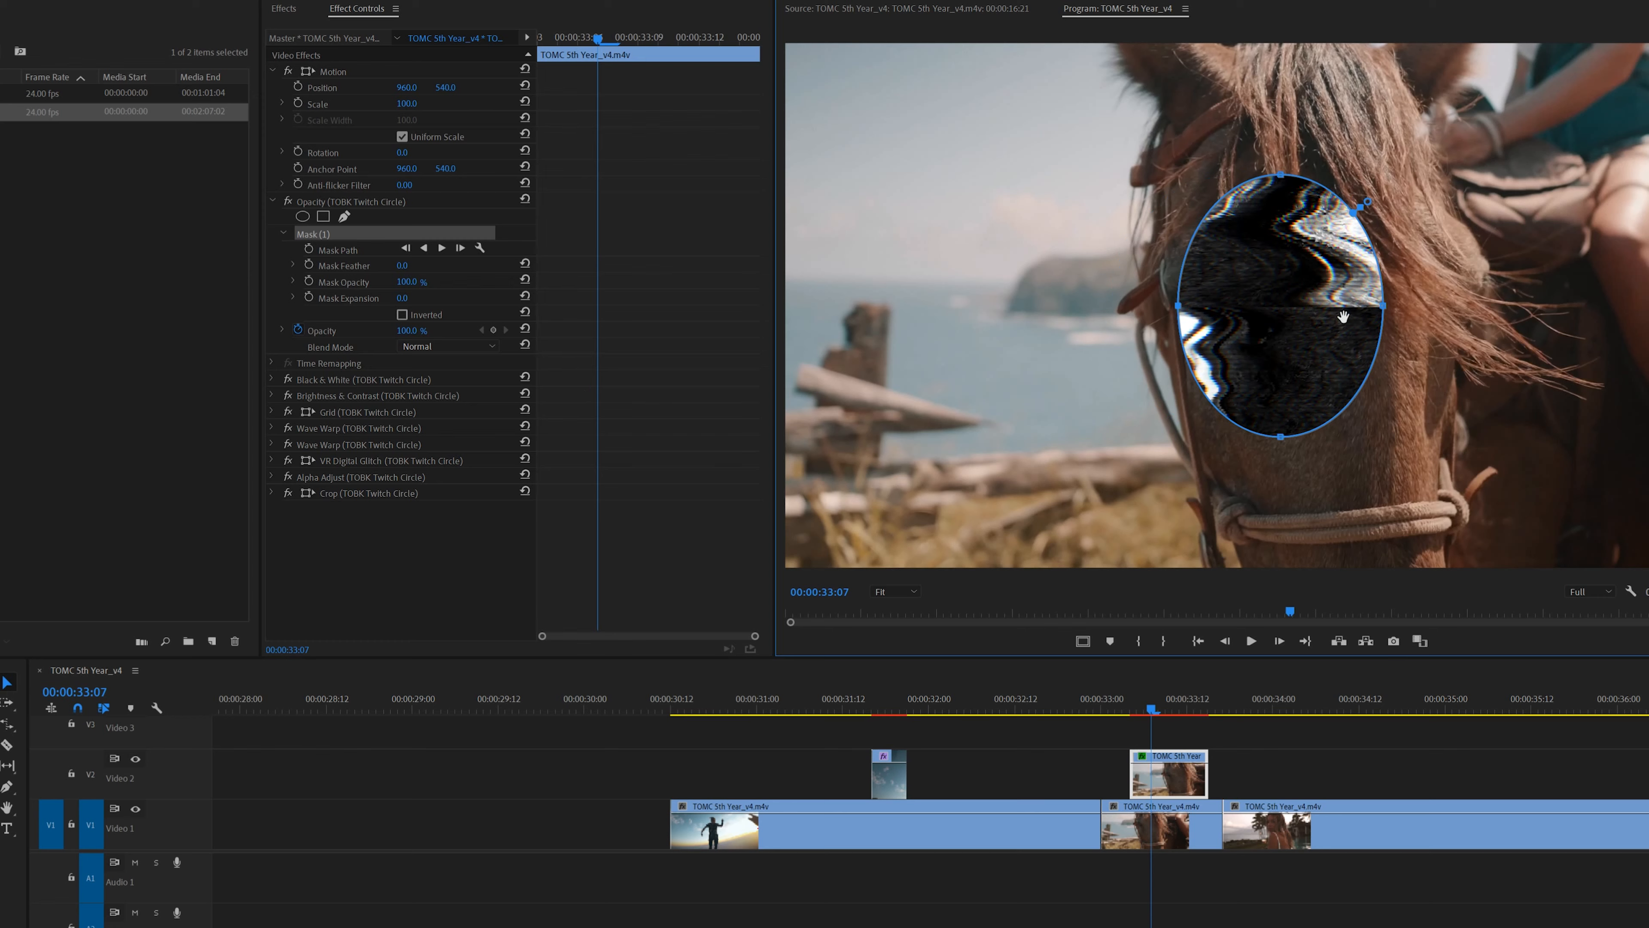
left_click_drag(1388, 311, 1201, 313)
left_click_drag(1190, 440, 1190, 313)
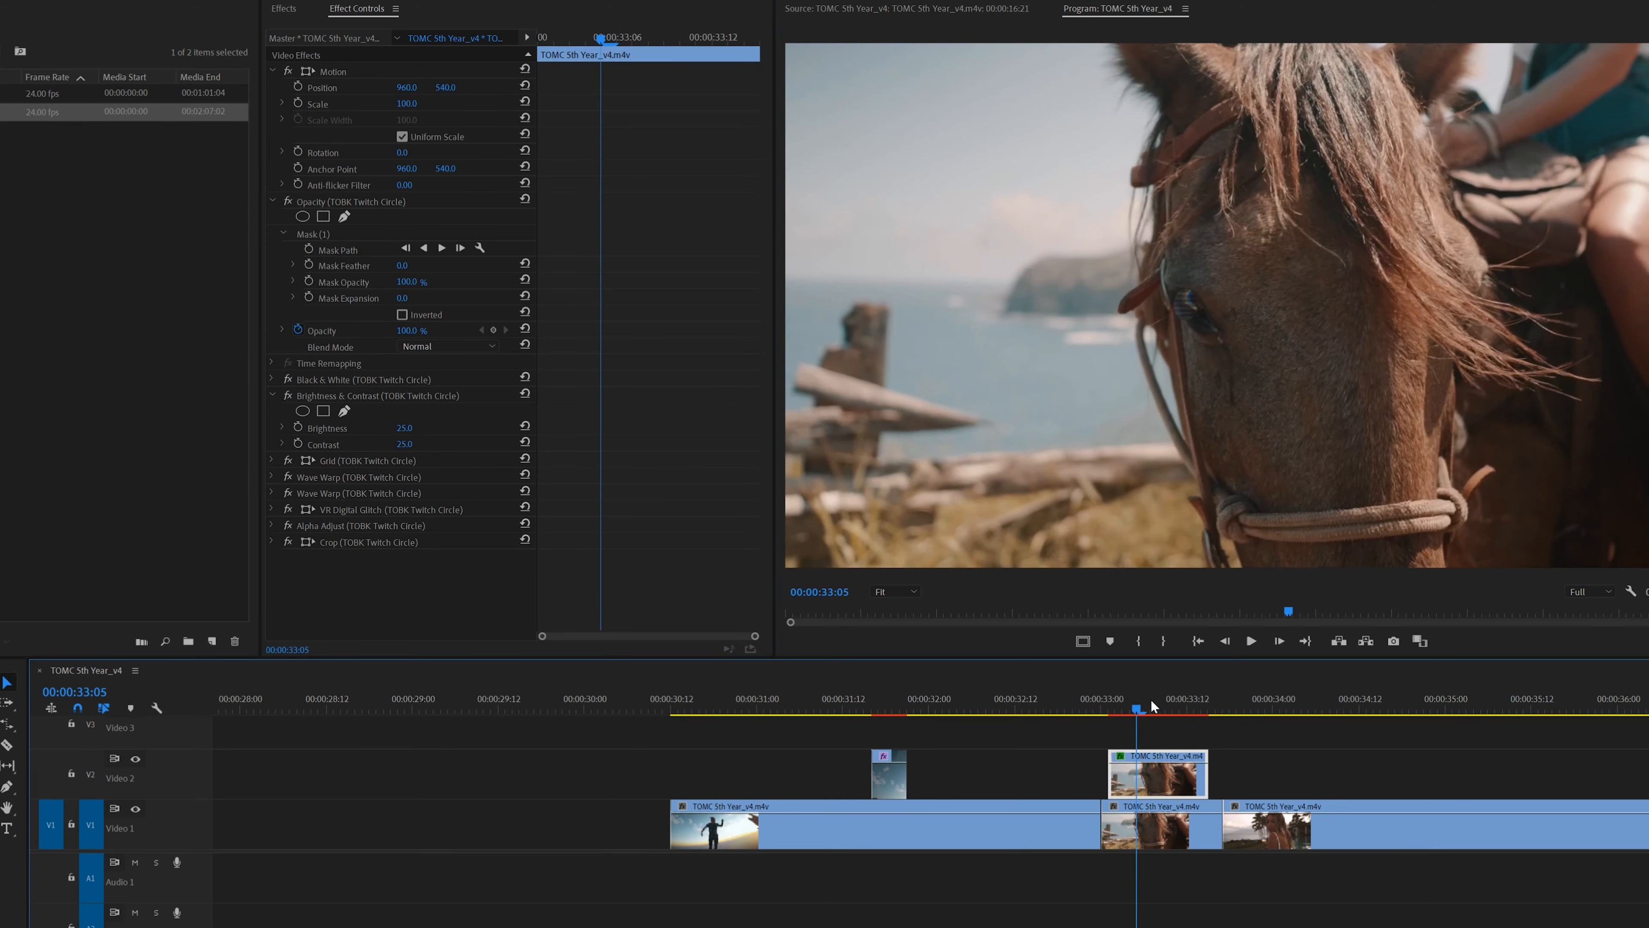
- Start Mask Path keyframing for the horse-eye mask at 00:00:33:12
left_click_drag(1150, 708, 1189, 709)
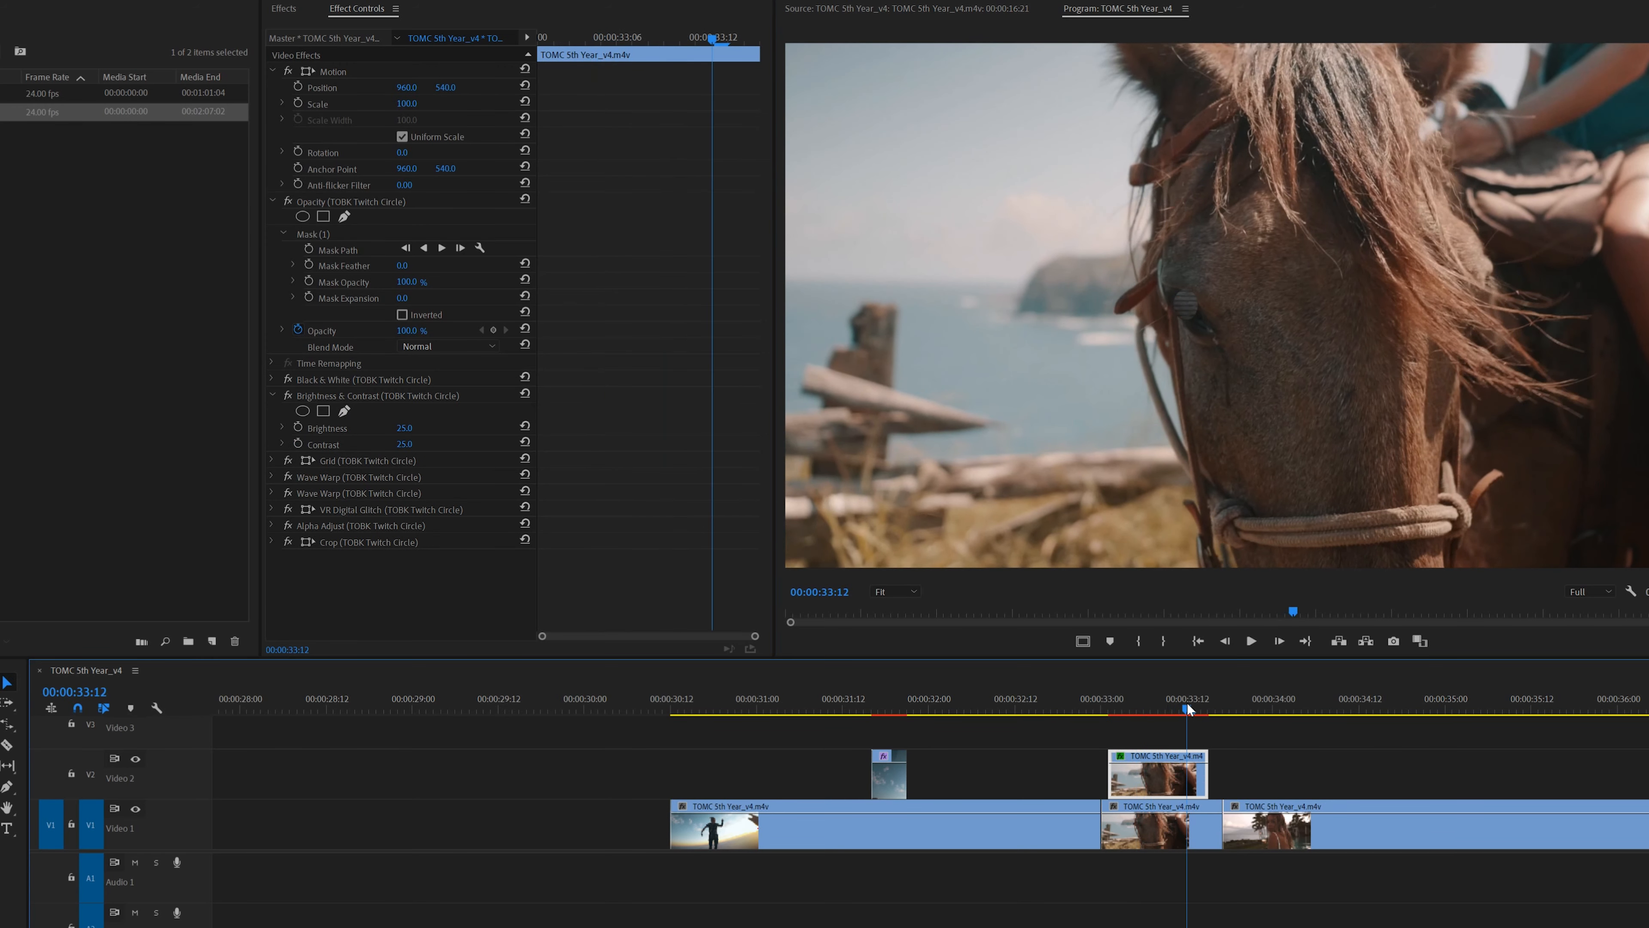
left_click(329, 237)
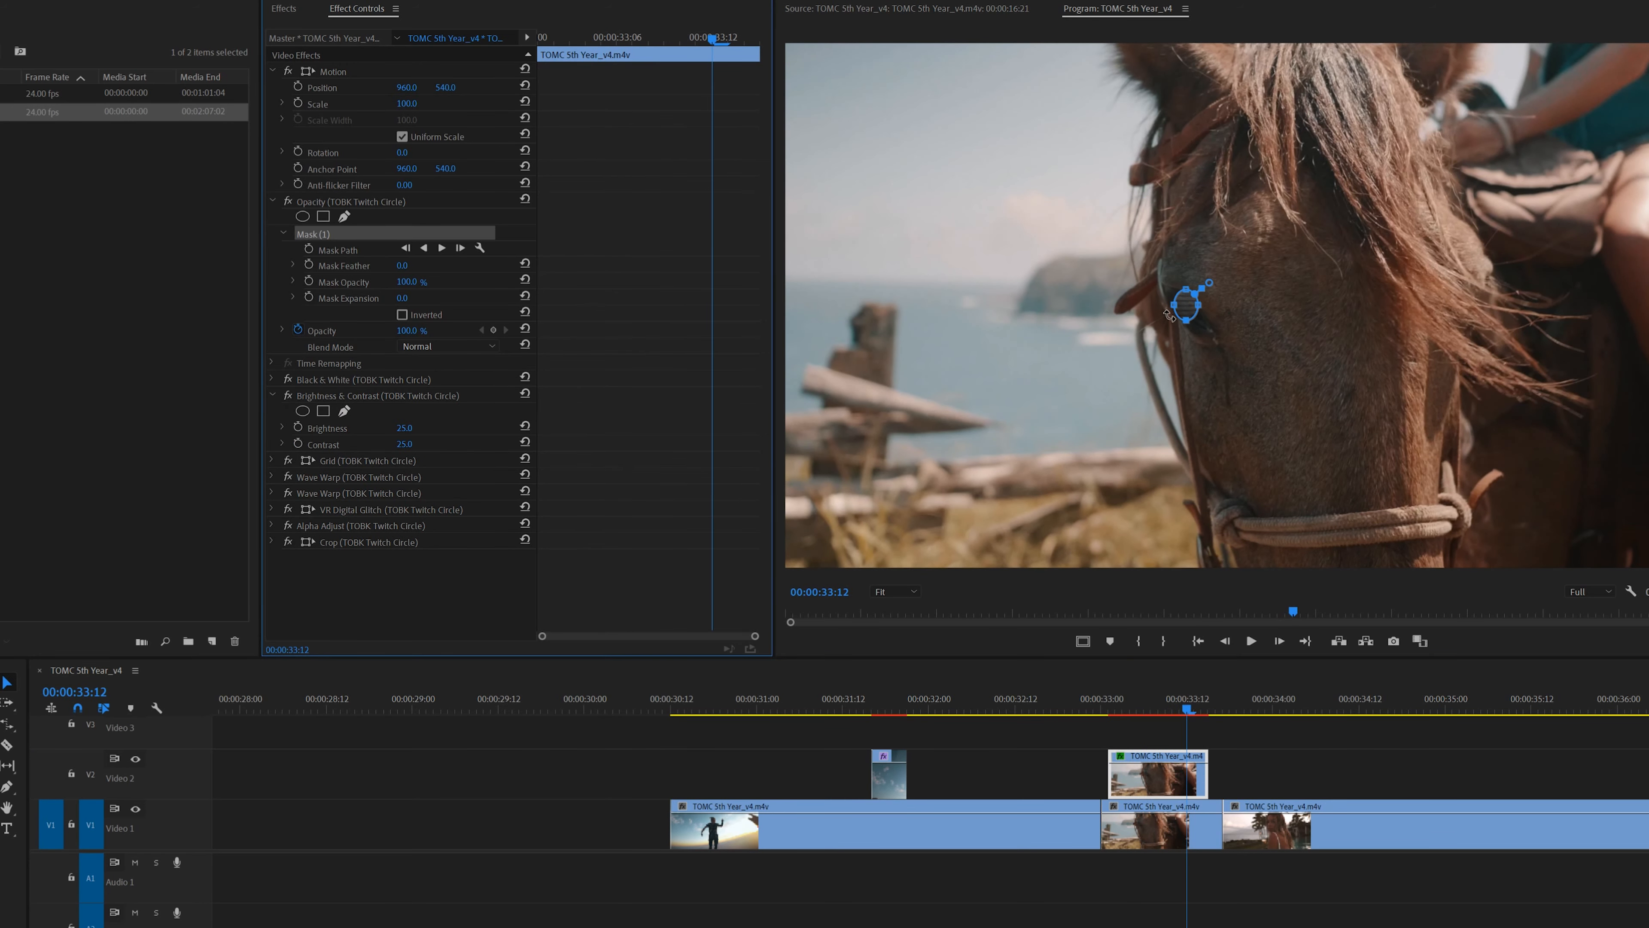
left_click(309, 249)
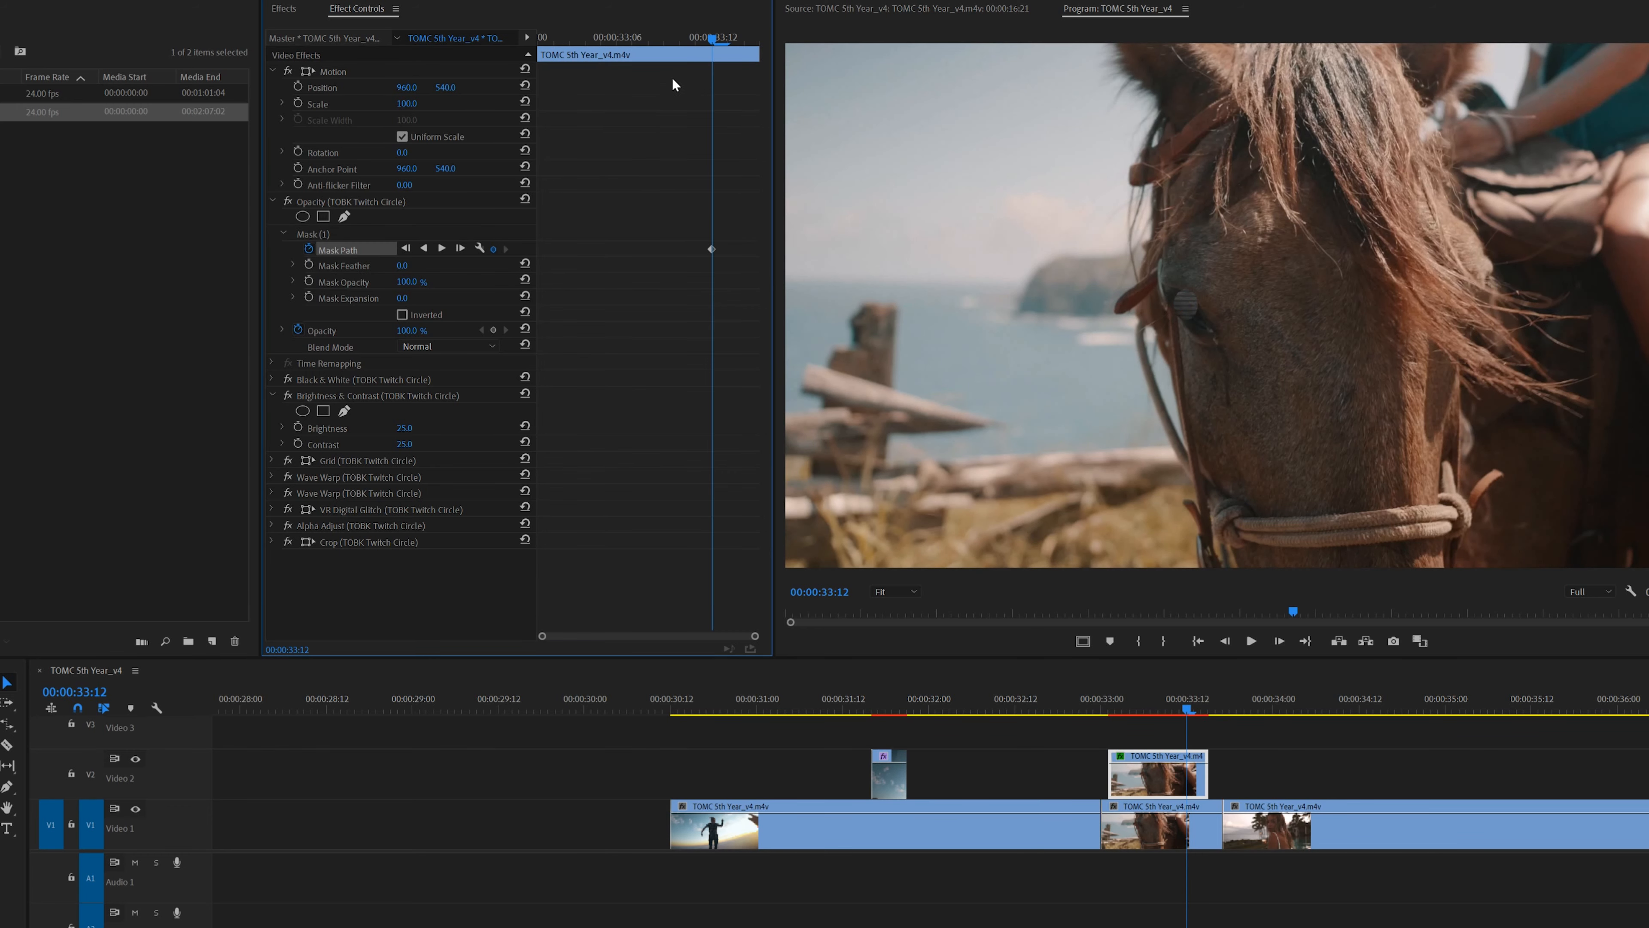
- Move the mask onto the horse's eye at 00:00:33:03 as a second Mask Path keyframe, and play back the segment
left_click_drag(699, 34, 566, 38)
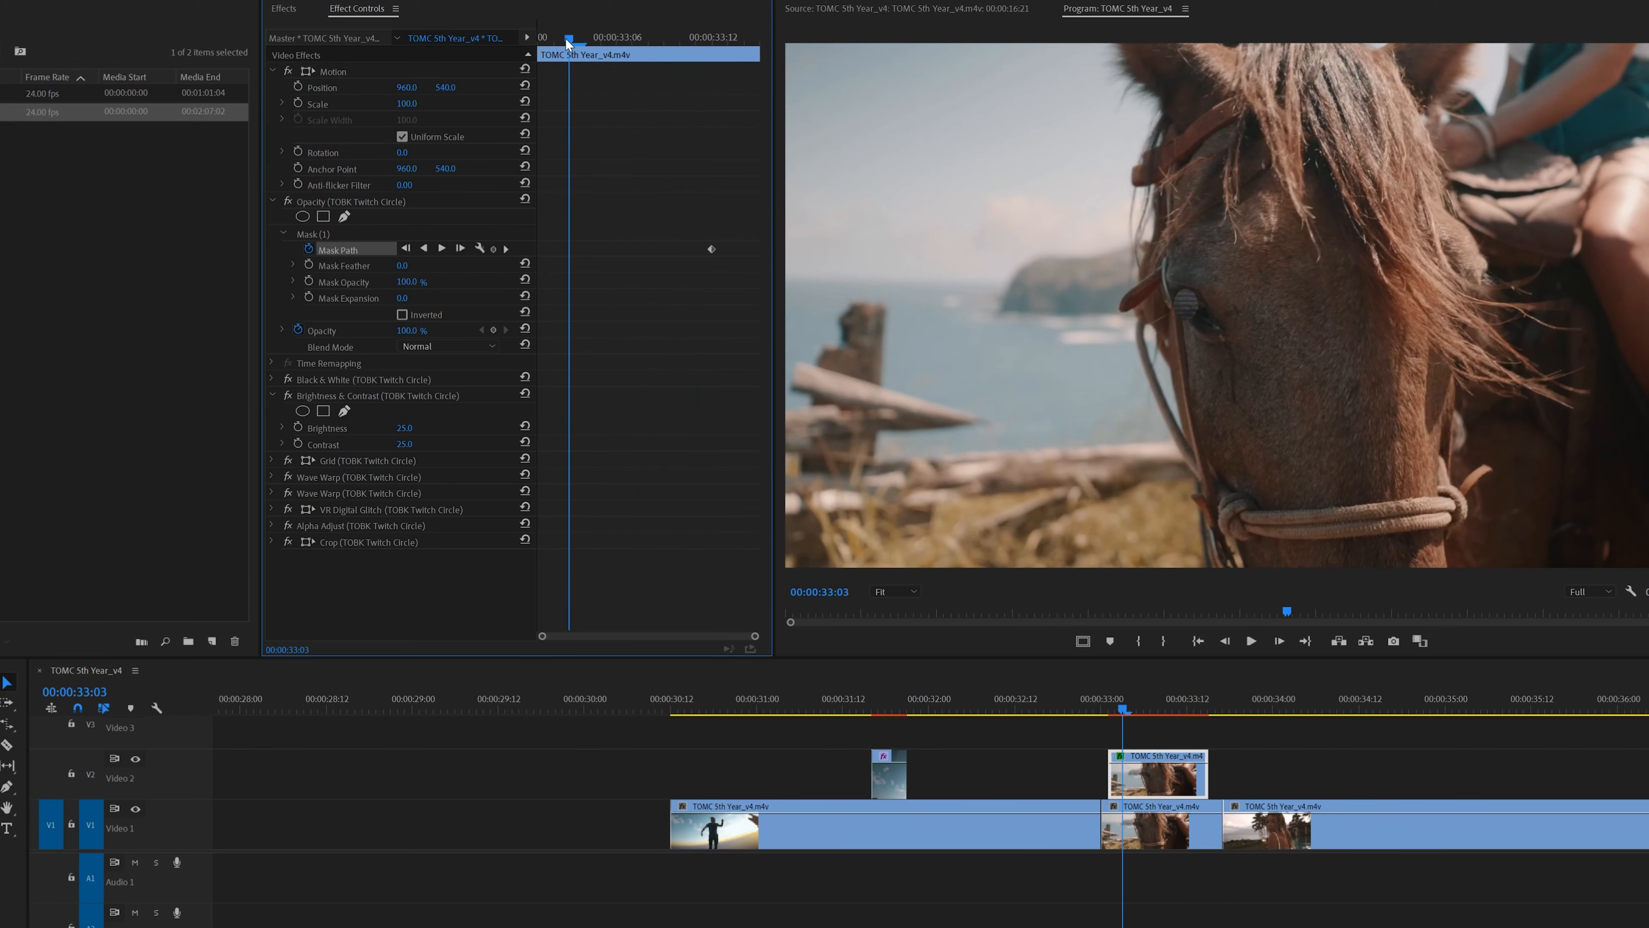
left_click(344, 233)
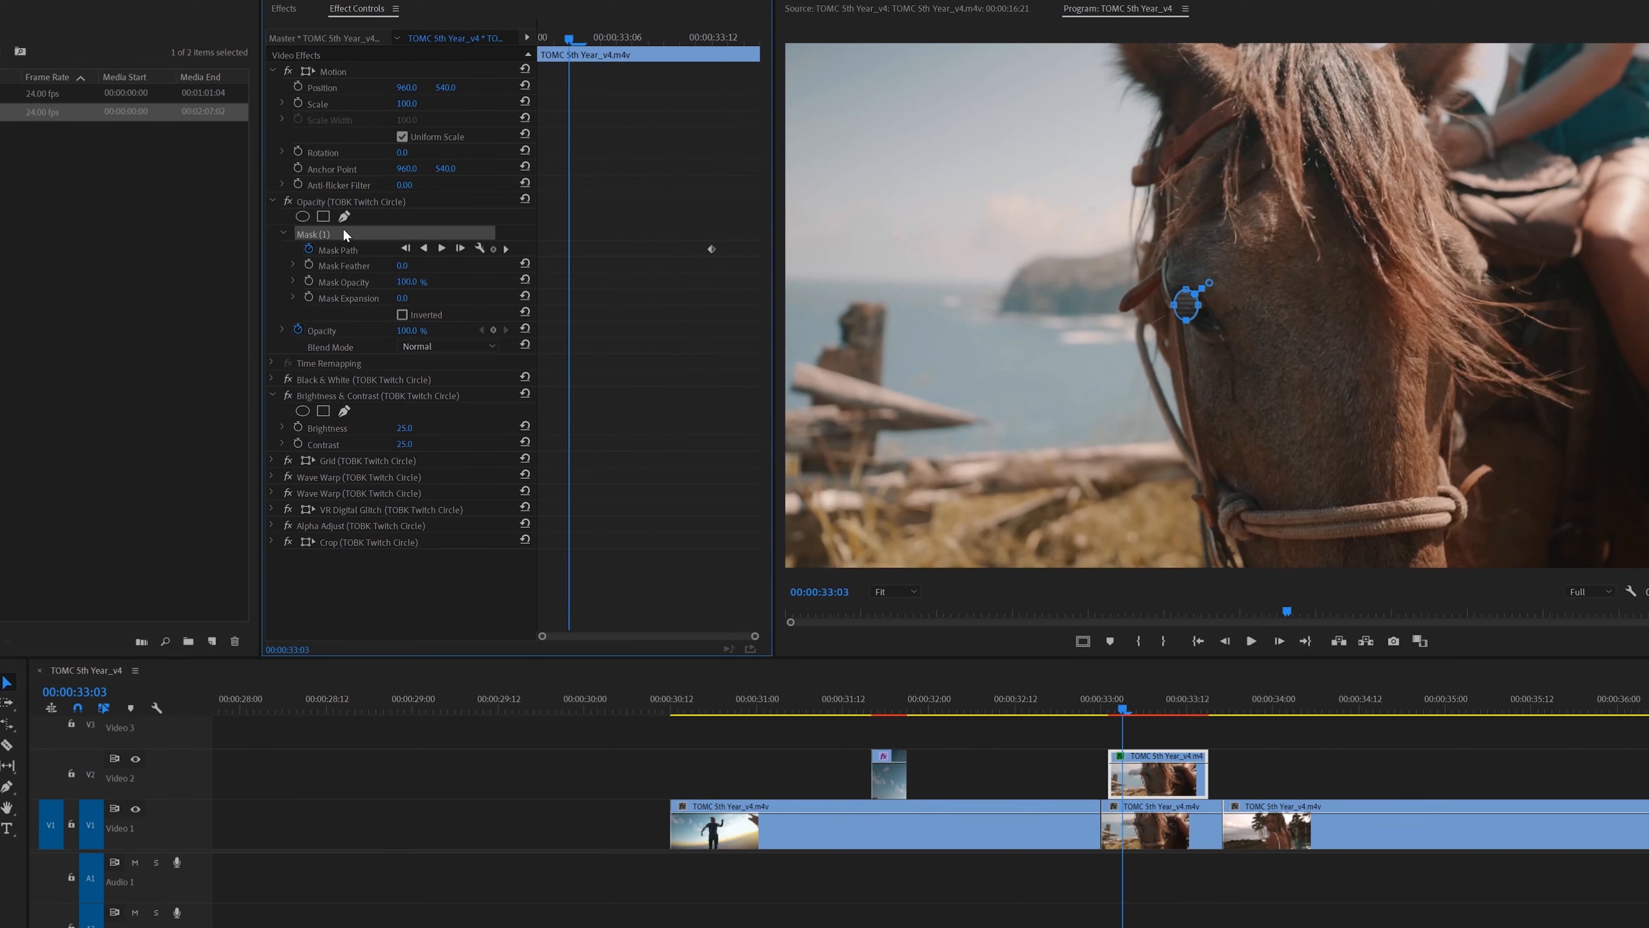
left_click_drag(1184, 303, 1193, 303)
left_click(1094, 704)
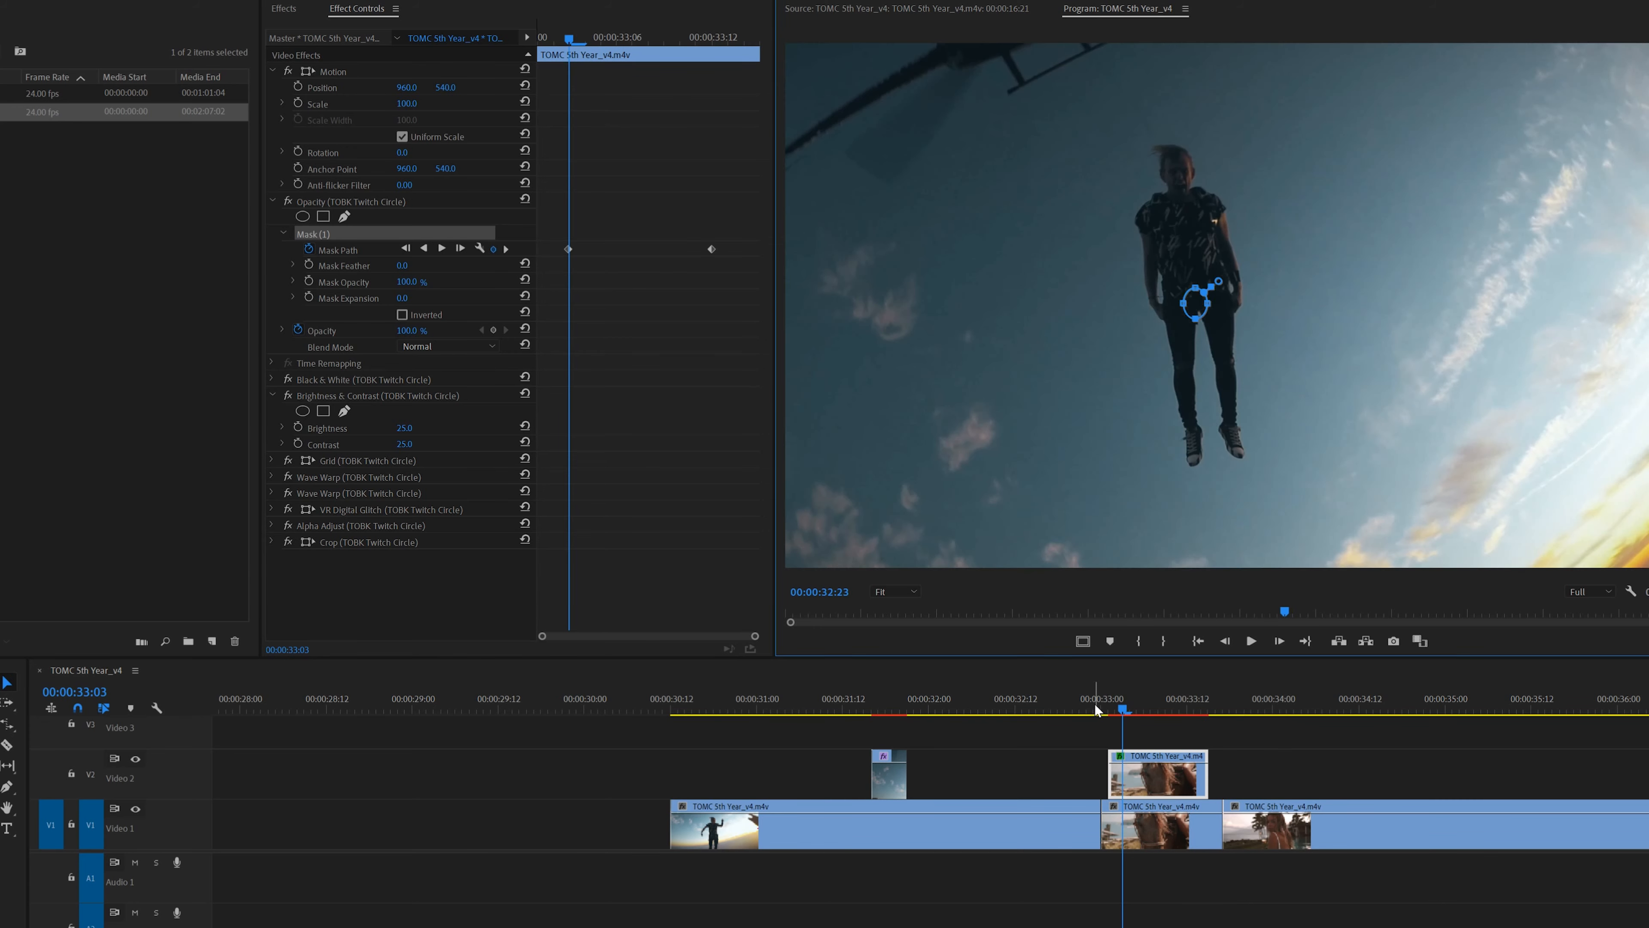
left_click(1305, 792)
left_click(1167, 809)
left_click(1159, 776)
left_click(1053, 706)
key("space")
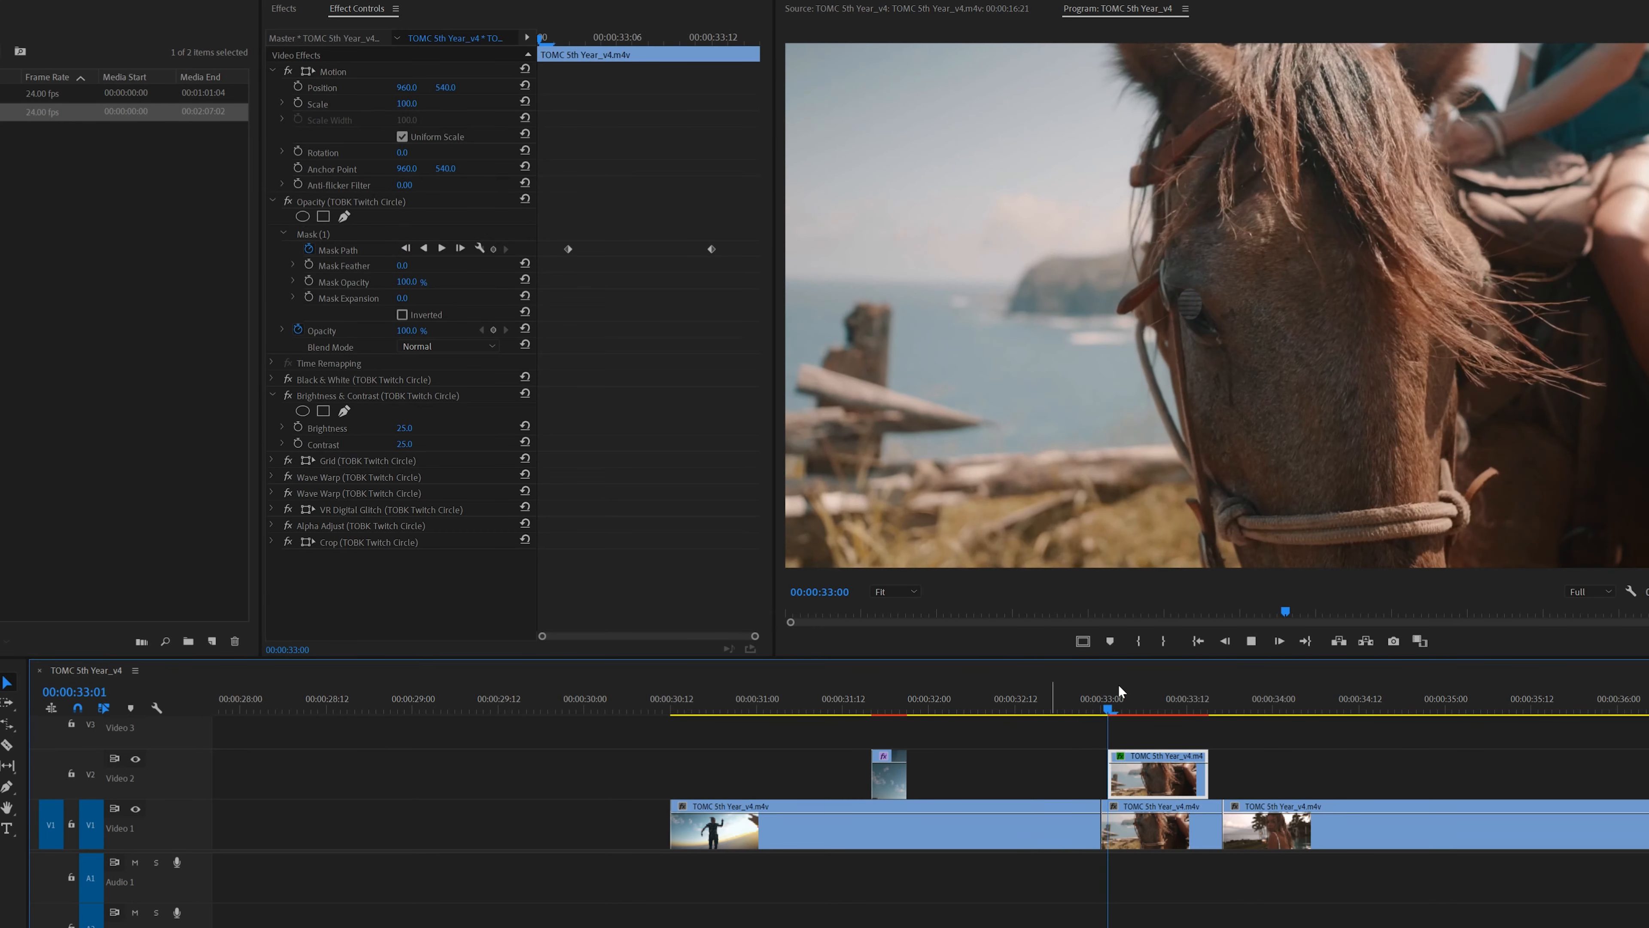
key("space")
- Set the horse-eye mask's Mask Feather to 43 and play back the segment
left_click(1159, 706)
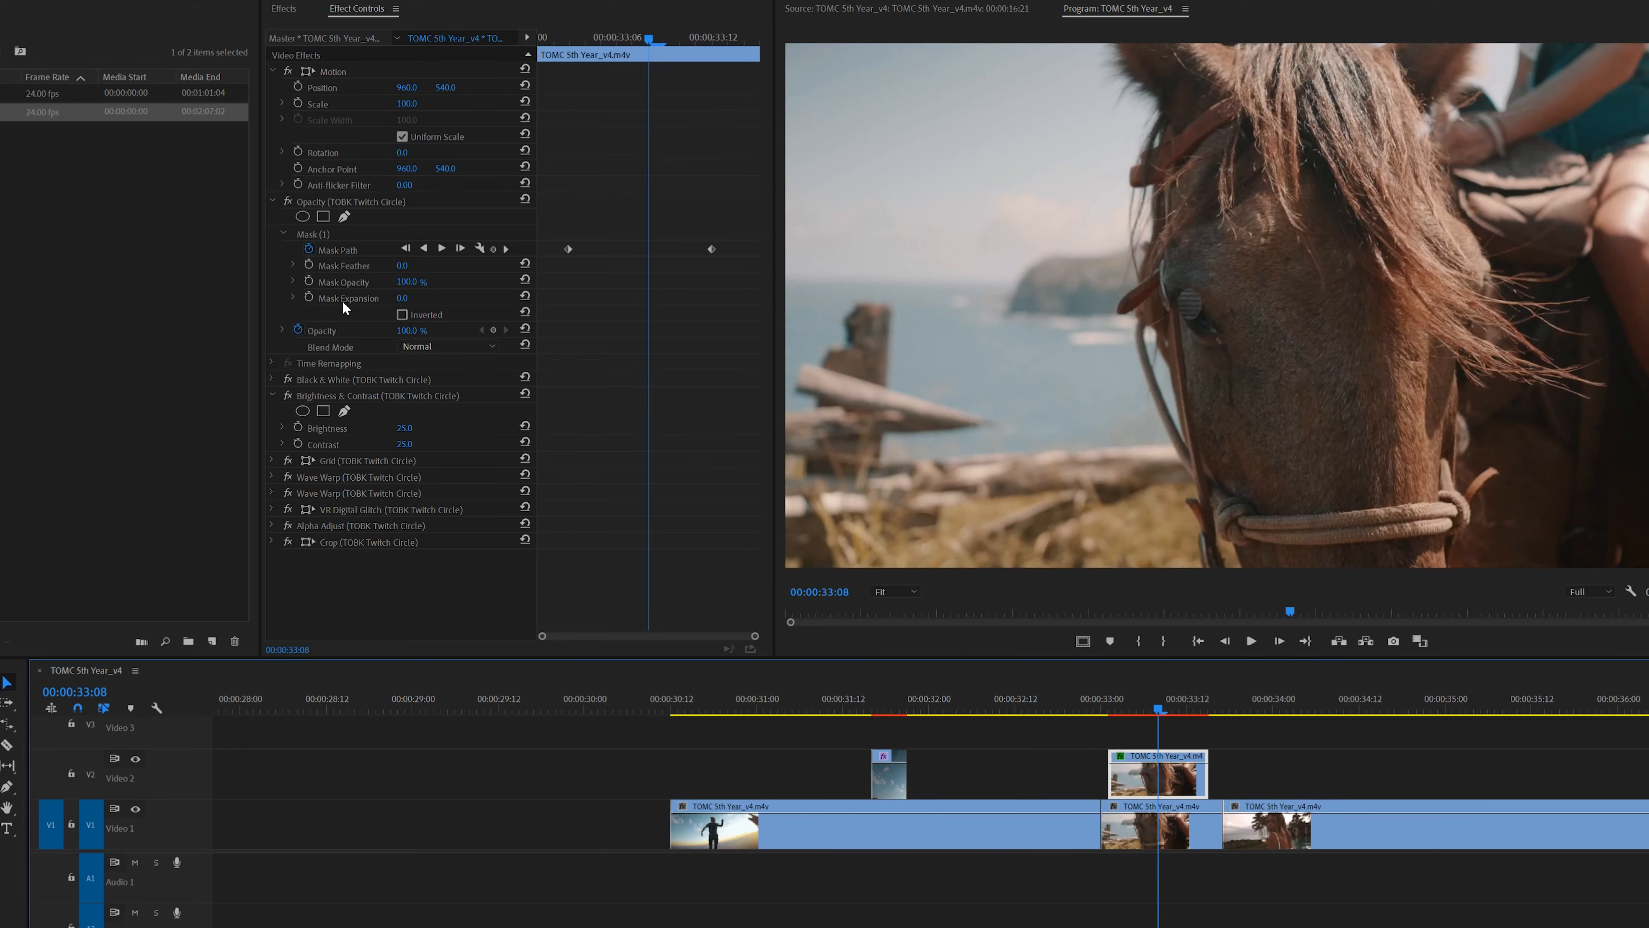
left_click(332, 265)
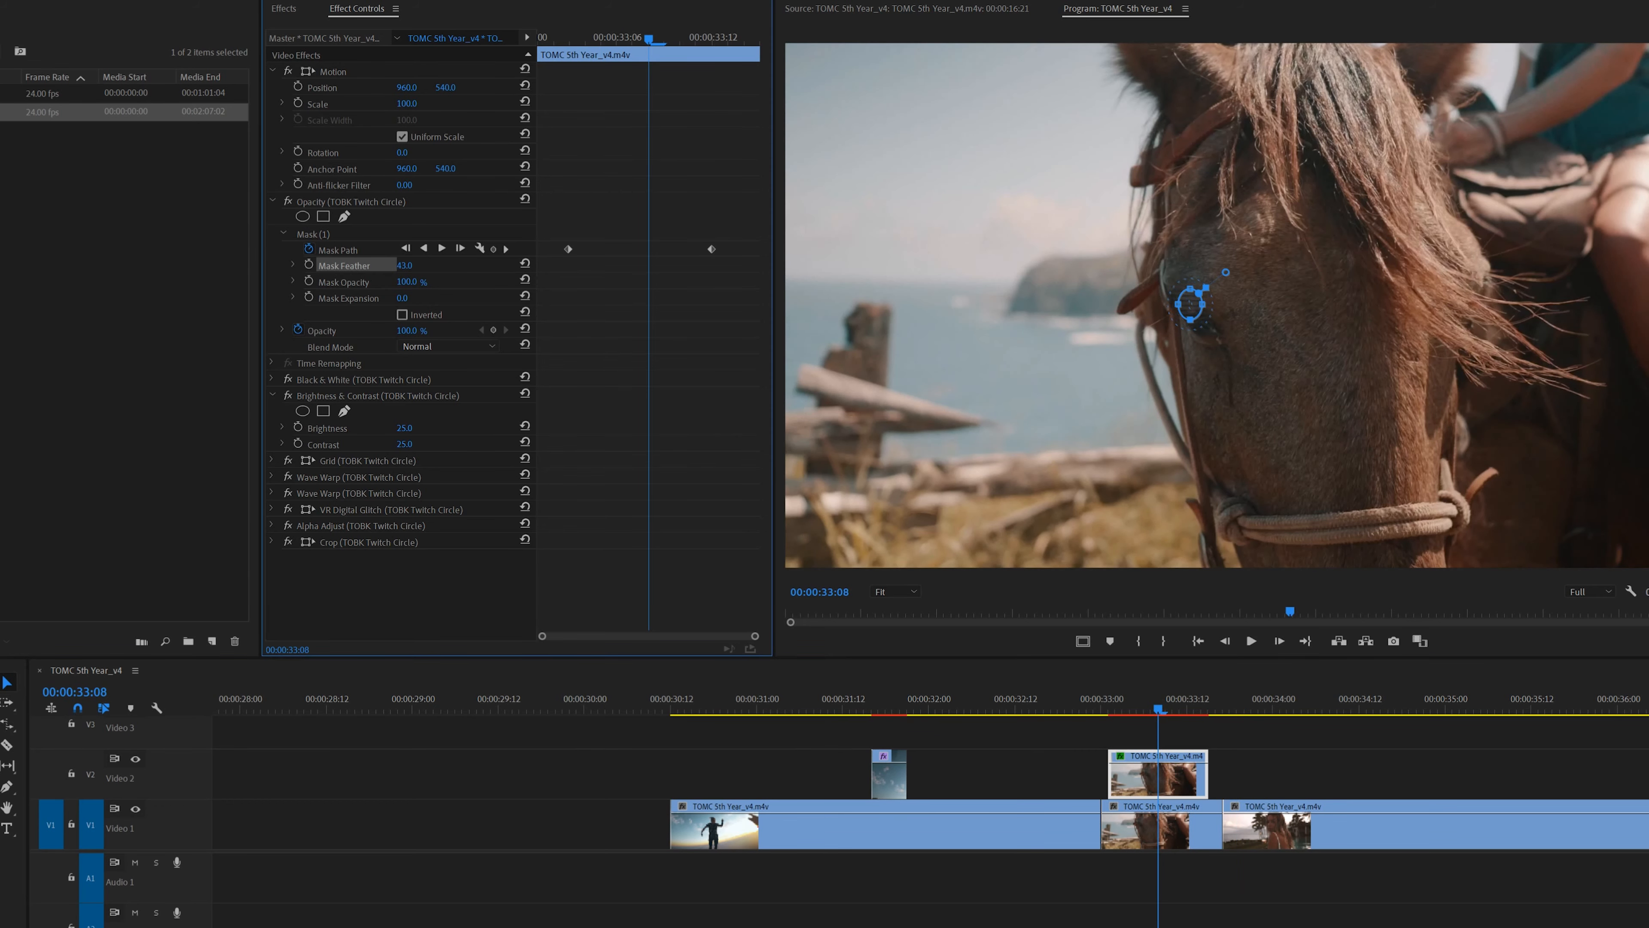
left_click(1083, 710)
key("space")
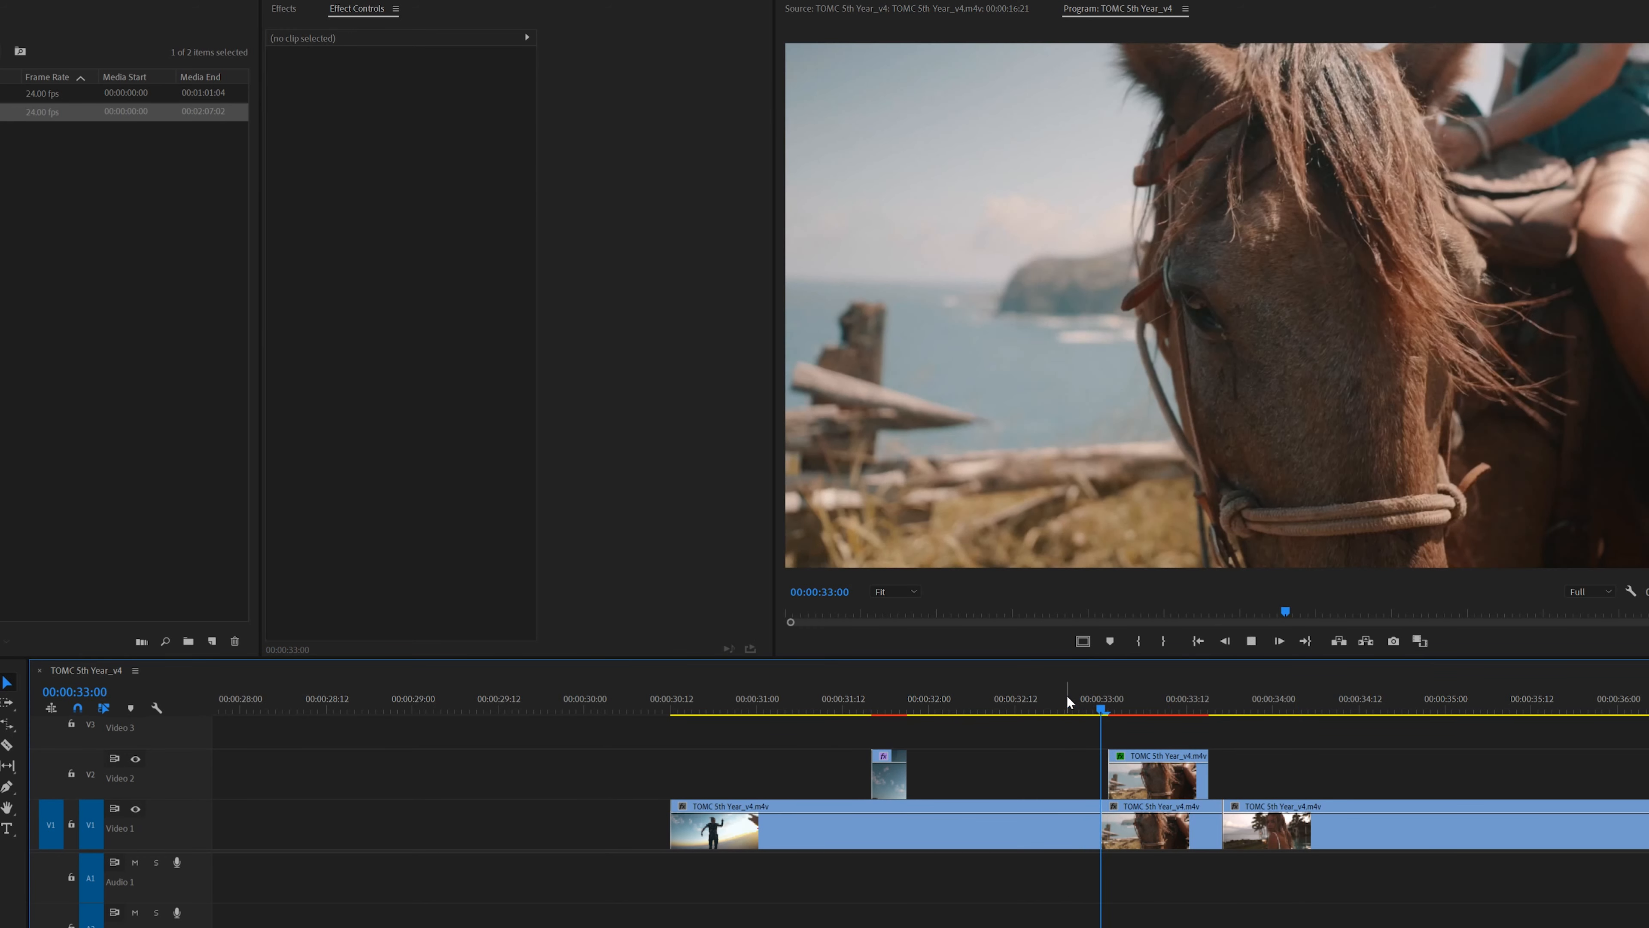
key("space")
key("space")
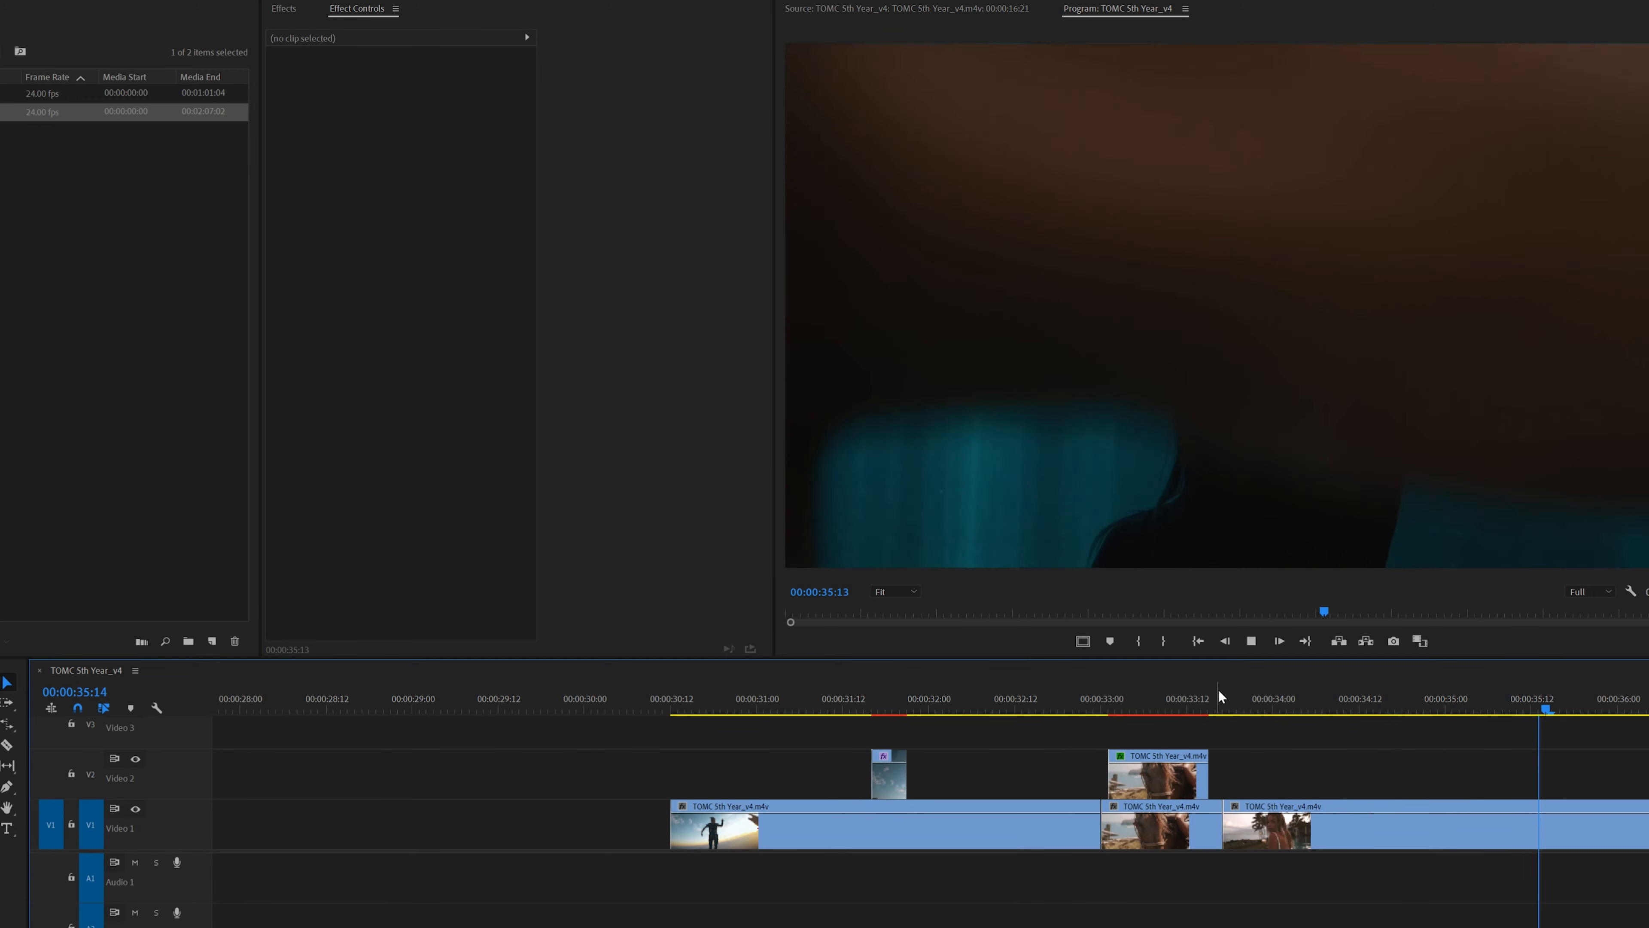
key("space")
- Apply the TOBK Twitch Custom preset to a copy of the street handstand clip on Video 2 and play it back
left_click_drag(1198, 832, 1205, 785)
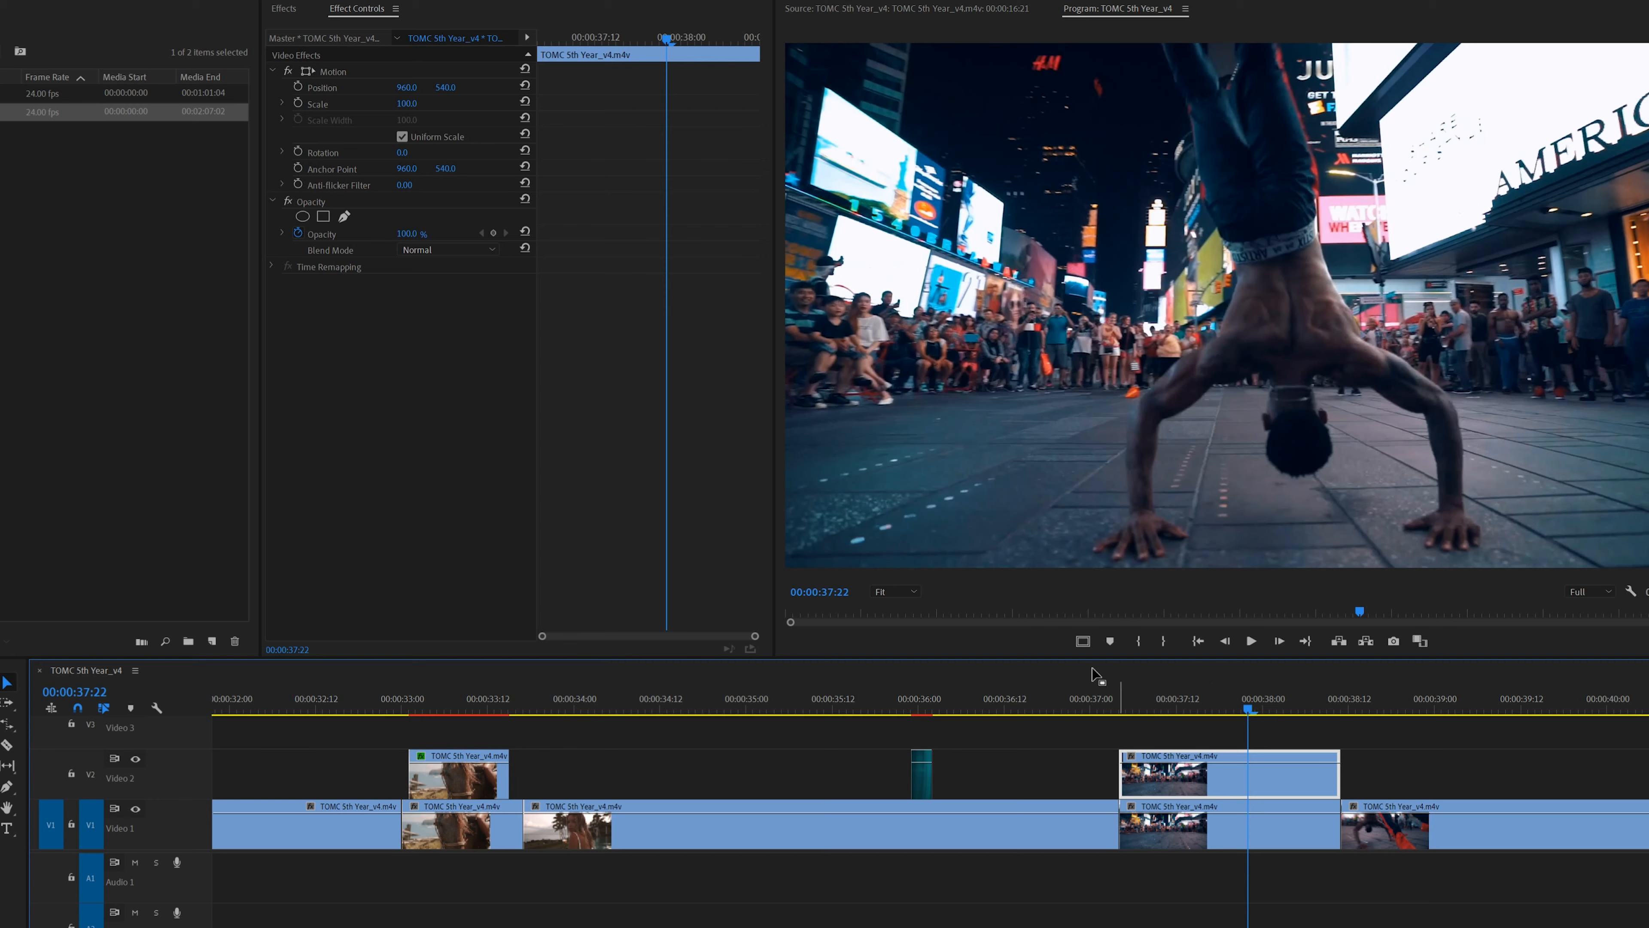
left_click(279, 11)
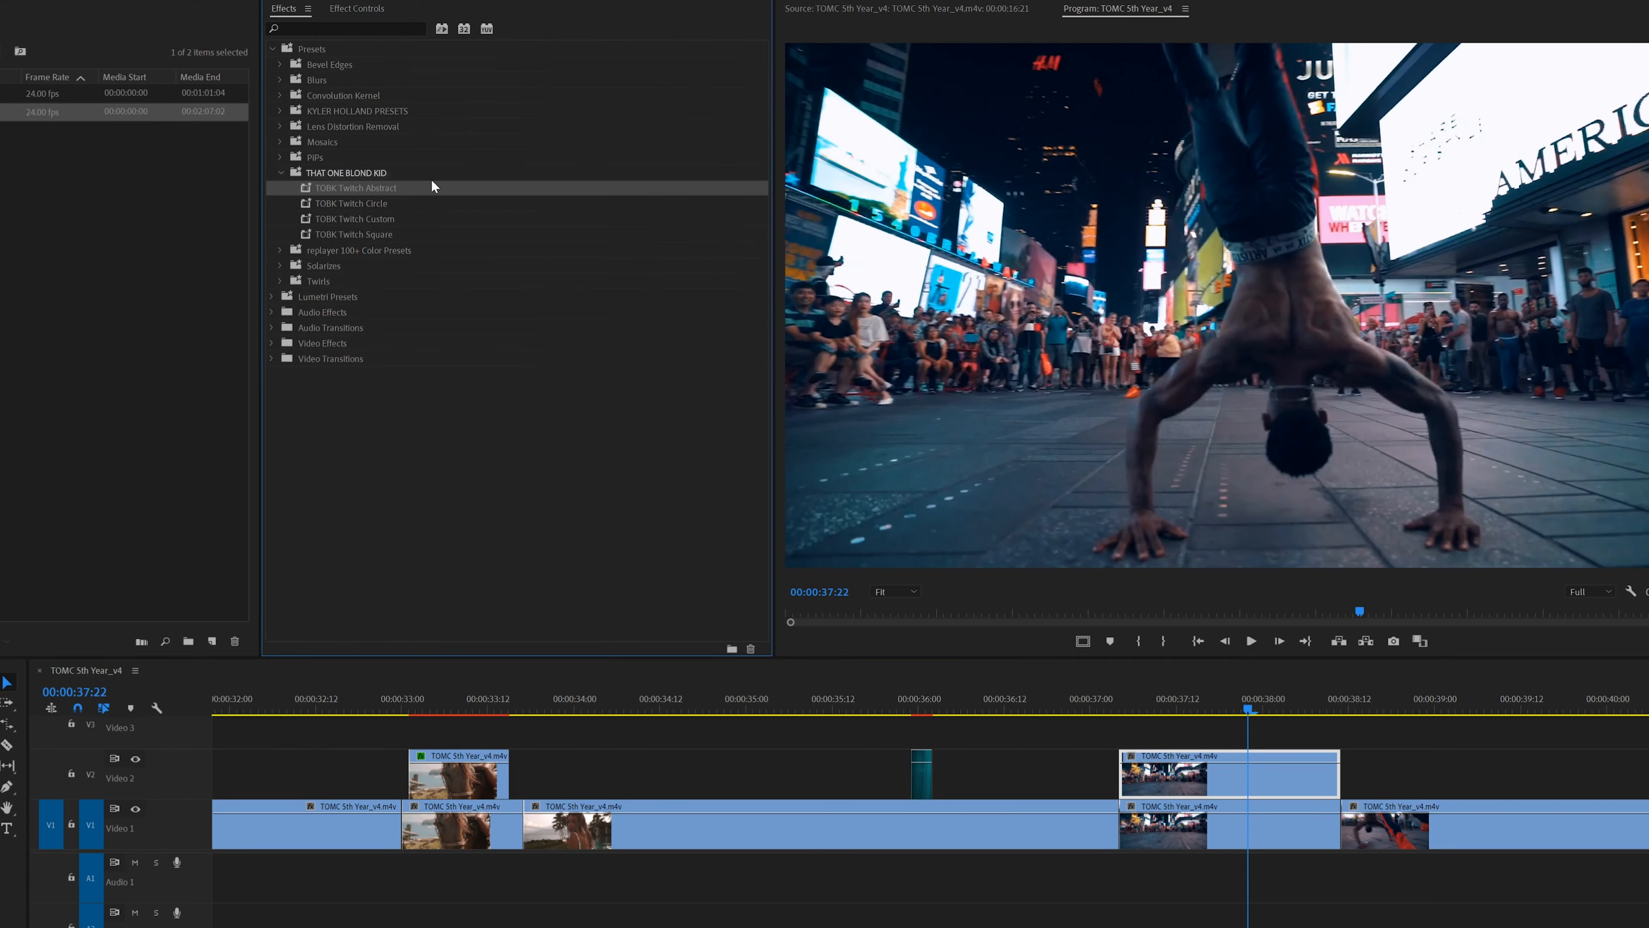
left_click(408, 219)
left_click_drag(331, 220, 1198, 797)
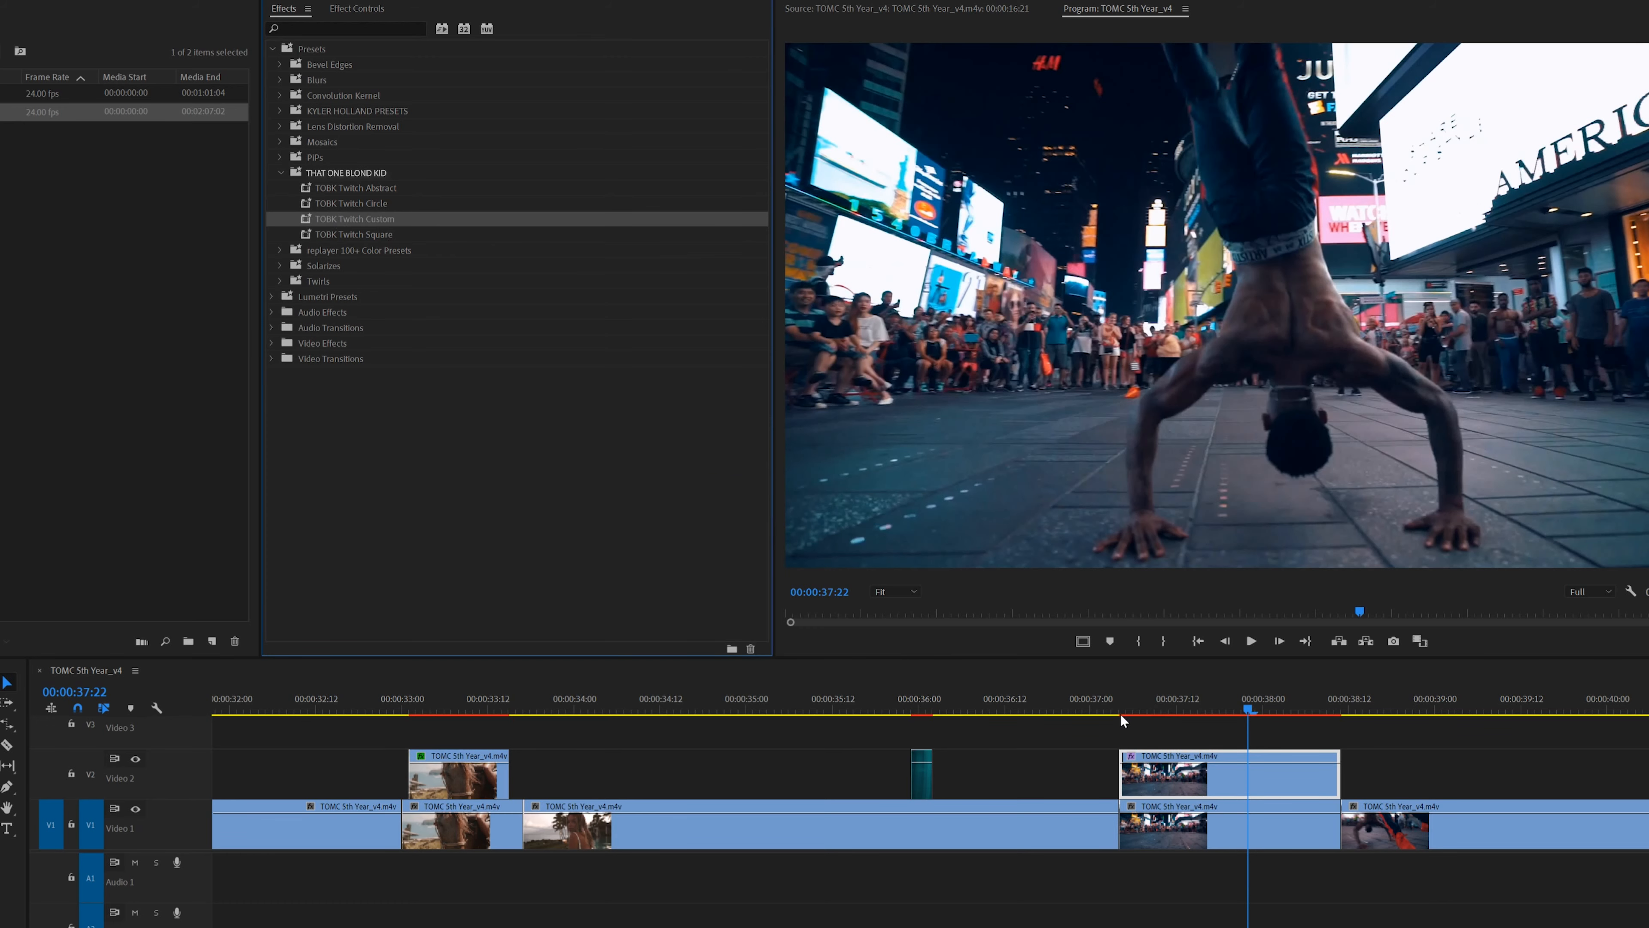
left_click(1141, 709)
left_click(1064, 700)
key("space")
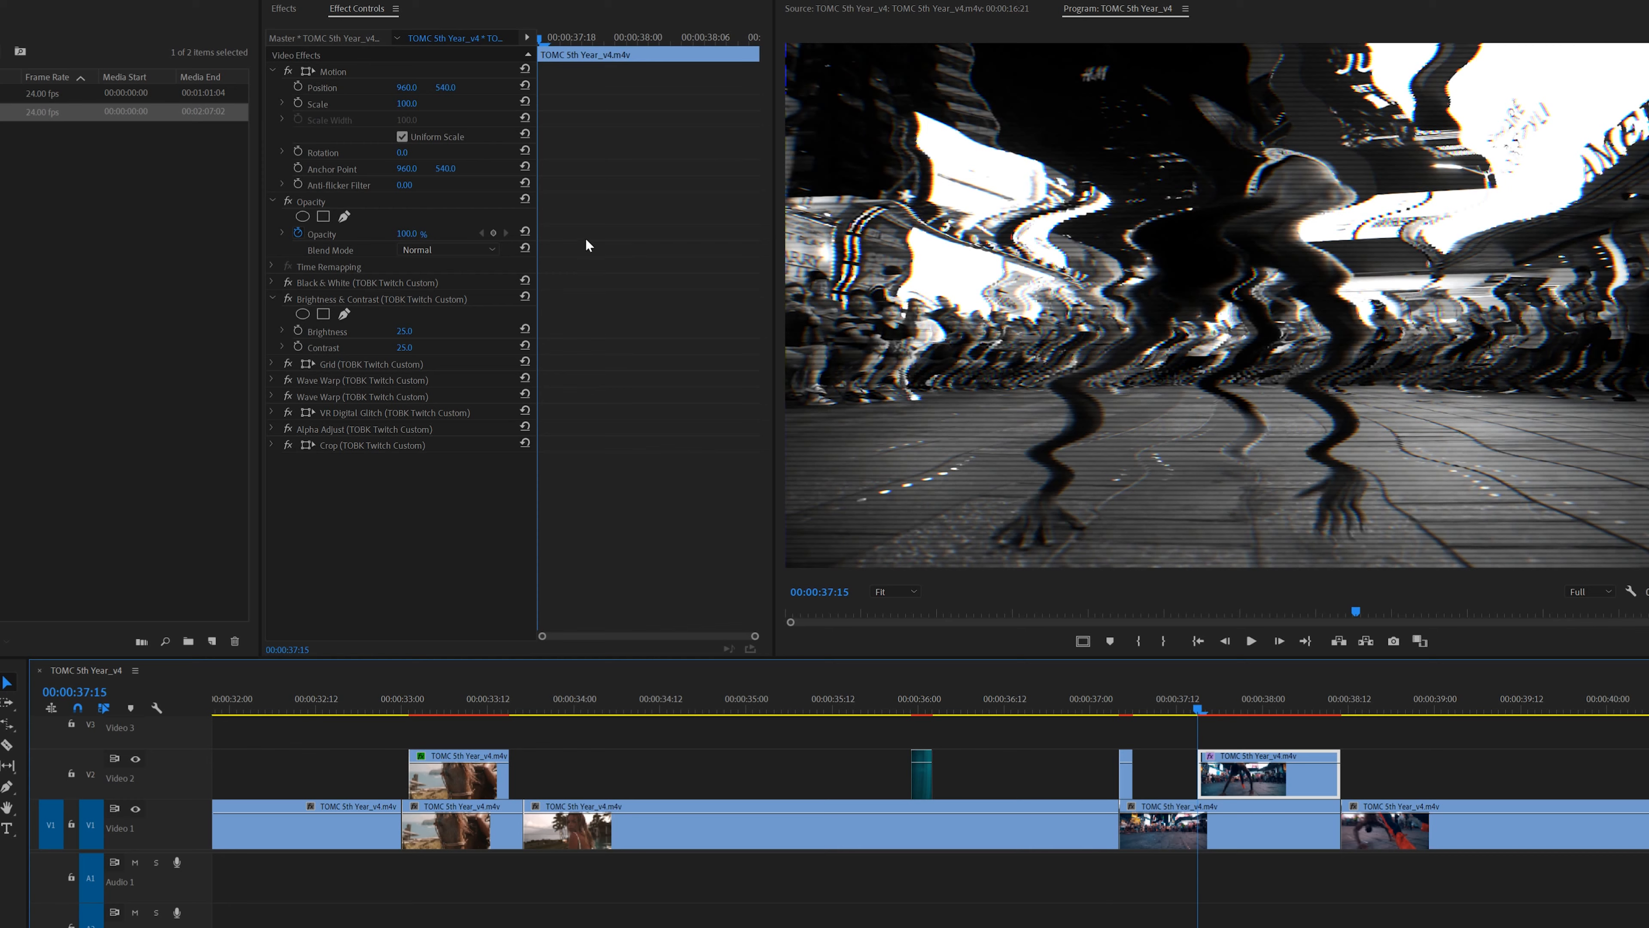
- Draw a closed freeform Opacity mask with the Pen tool around the street performer's body and both arms, leaving out the gap between the arms
left_click(303, 215)
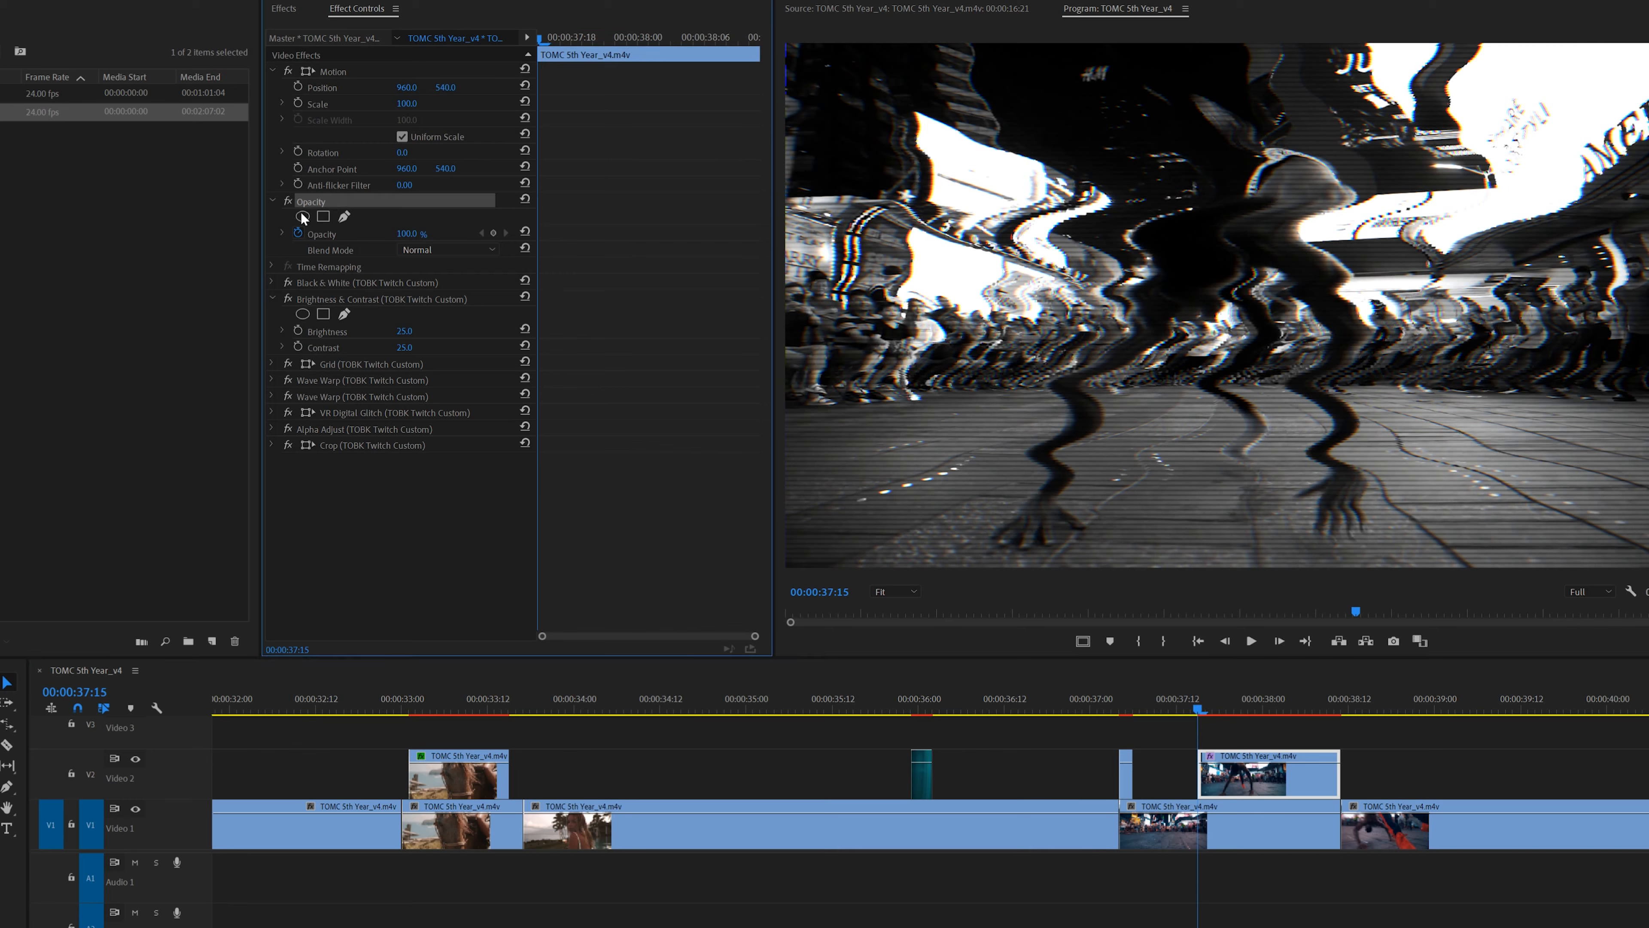
left_click(344, 217)
left_click(1099, 535)
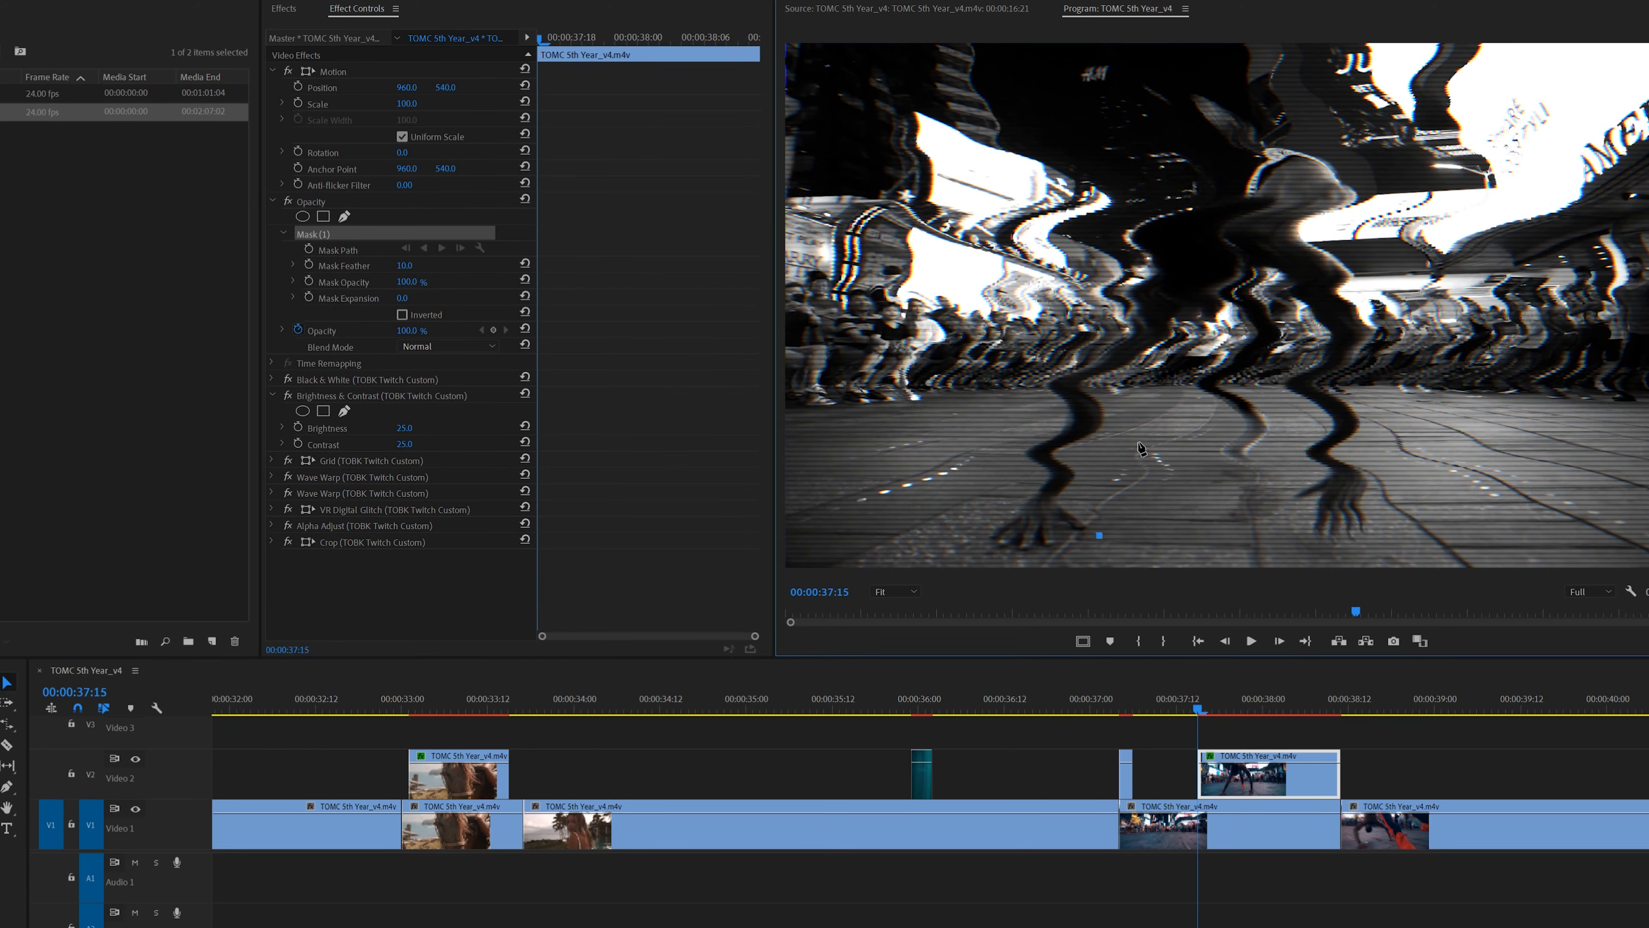
left_click(1296, 544)
left_click(1440, 546)
left_click(1397, 40)
left_click(1039, 37)
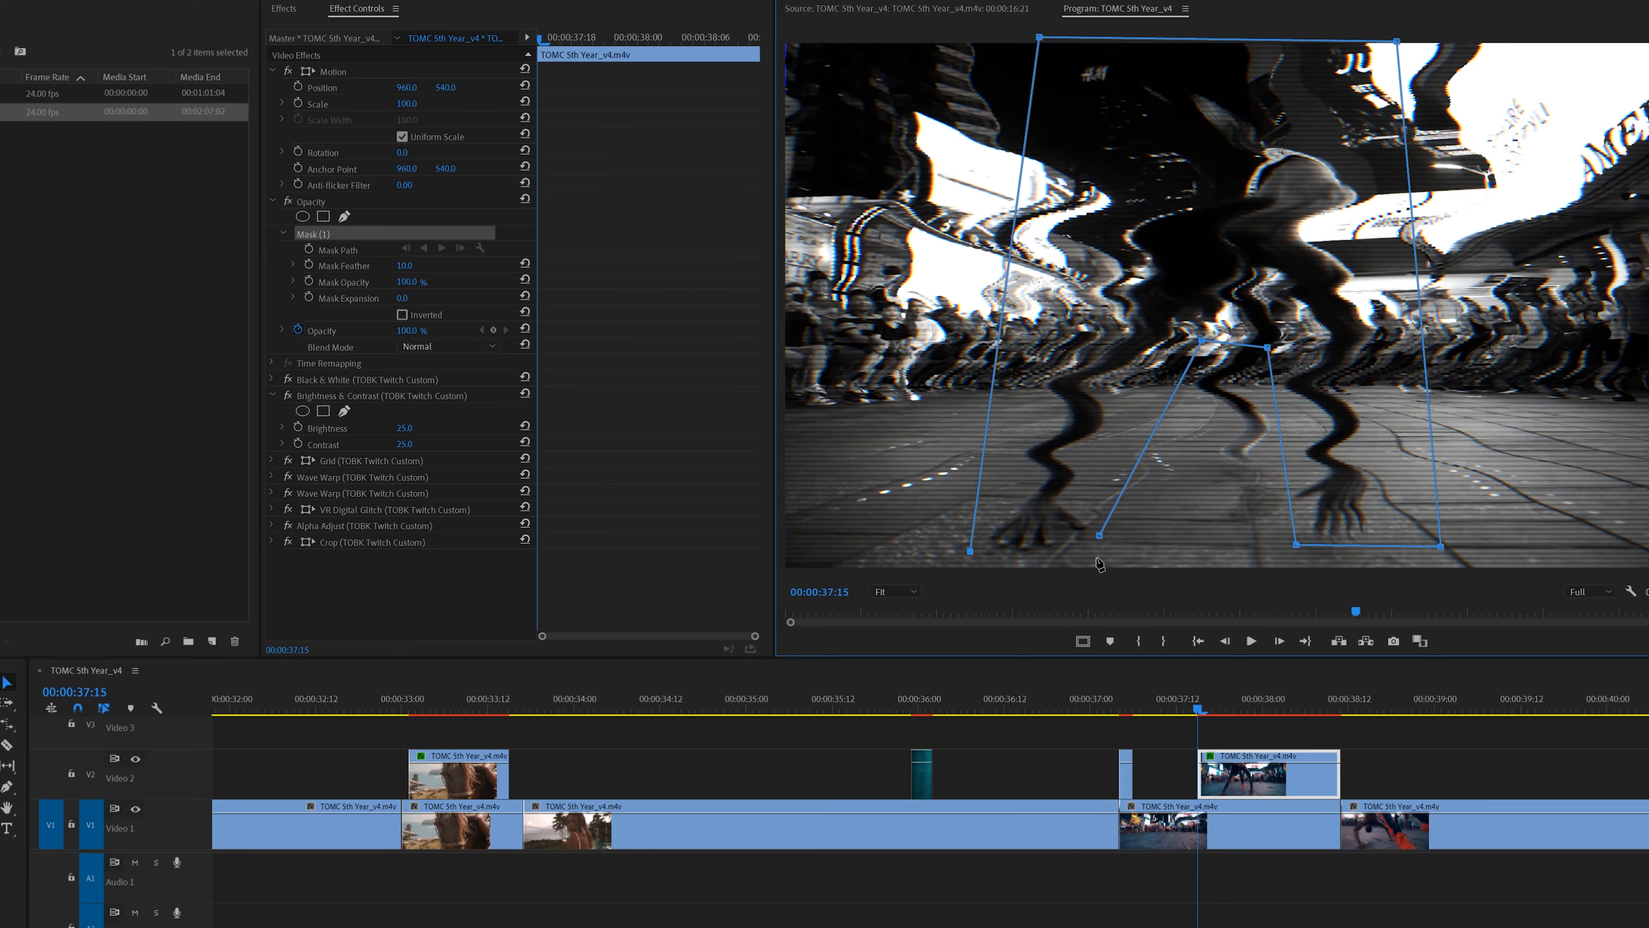
left_click(970, 551)
left_click(1099, 535)
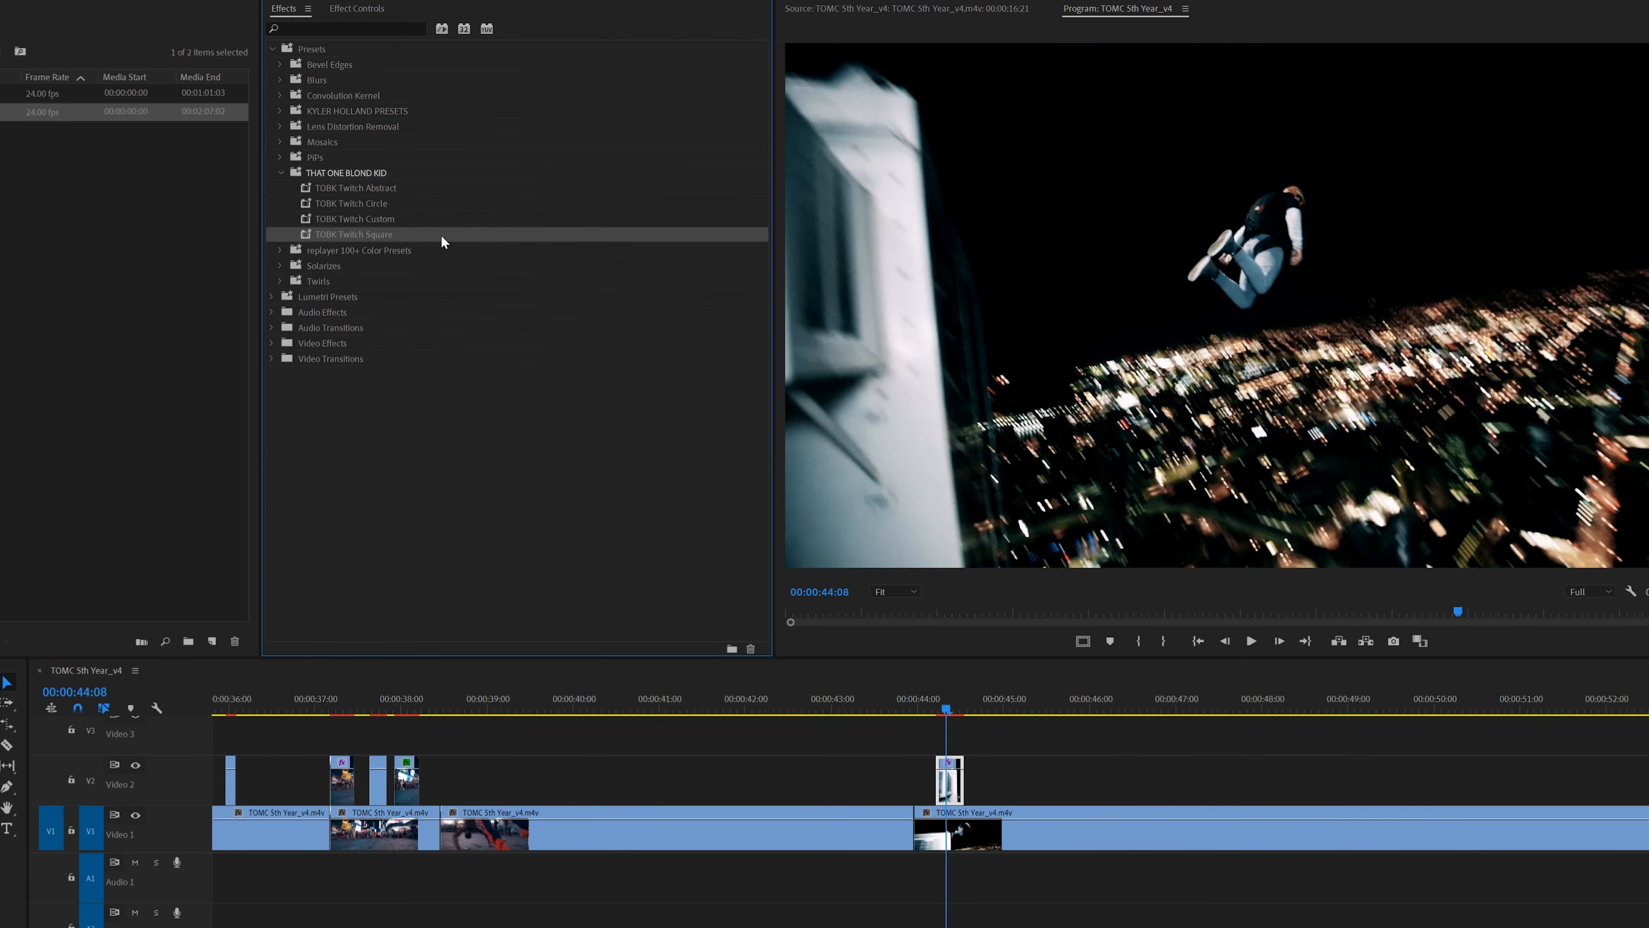
- Set Brightness to 88 and Contrast to 0 in the Brightness & Contrast effect of the night base-jumper piece on Video 2
left_click(357, 8)
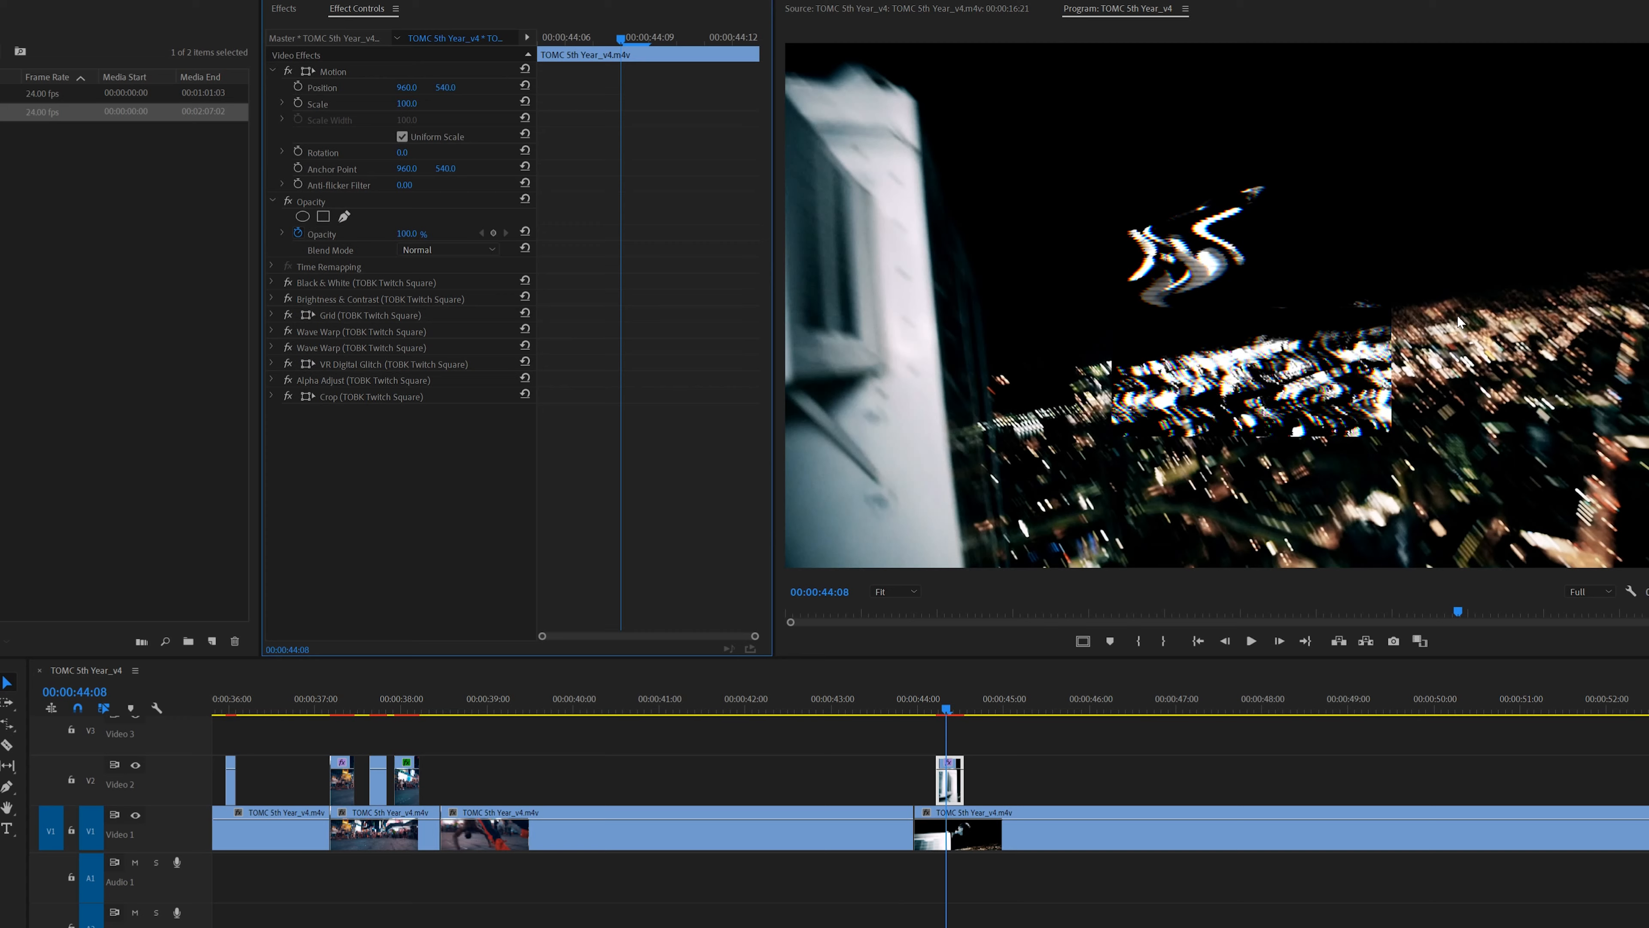
mouse_move(940, 709)
left_mouse_down()
mouse_move(921, 712)
mouse_move(955, 713)
mouse_move(940, 714)
left_mouse_up()
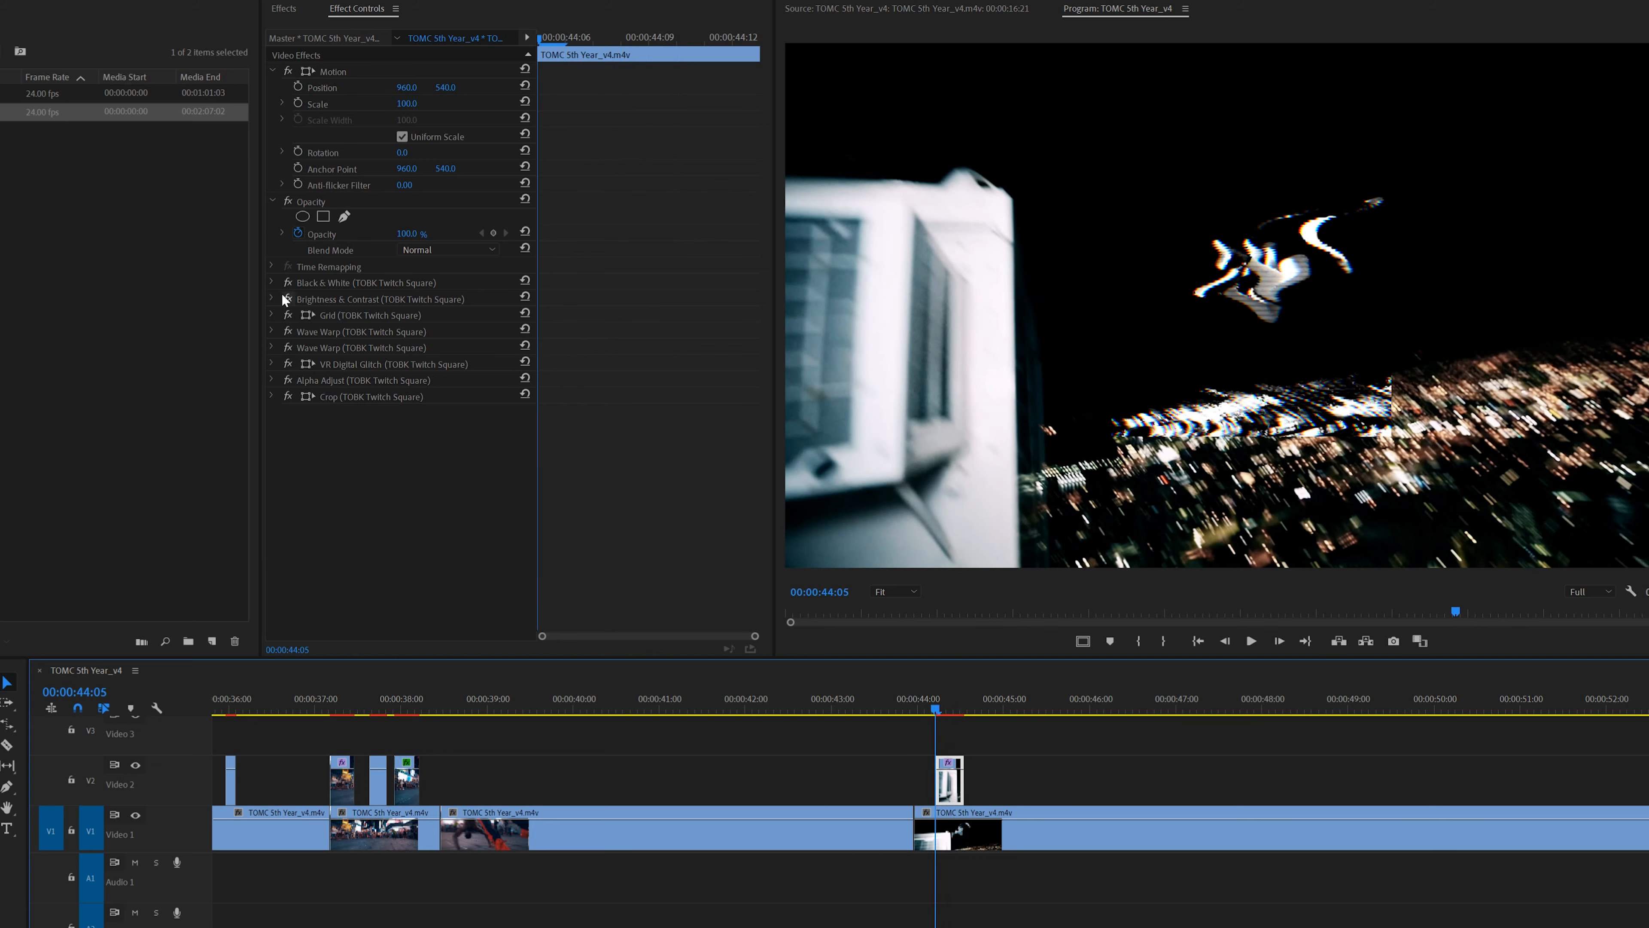
left_click(268, 295)
left_click(271, 299)
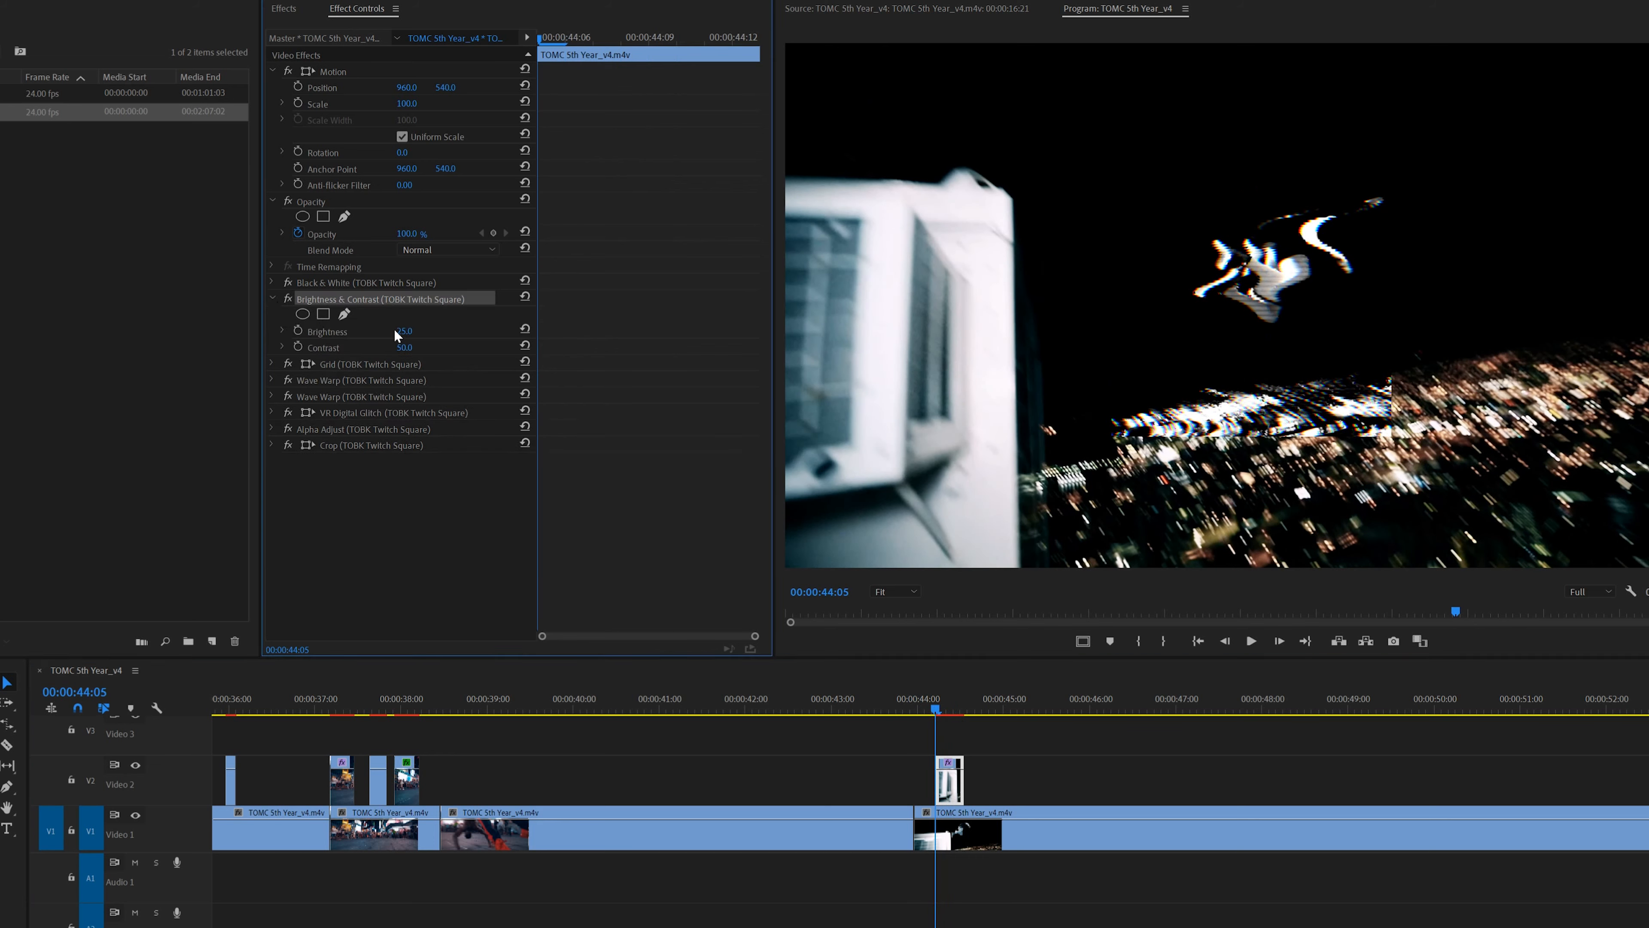
left_click_drag(404, 331, 414, 331)
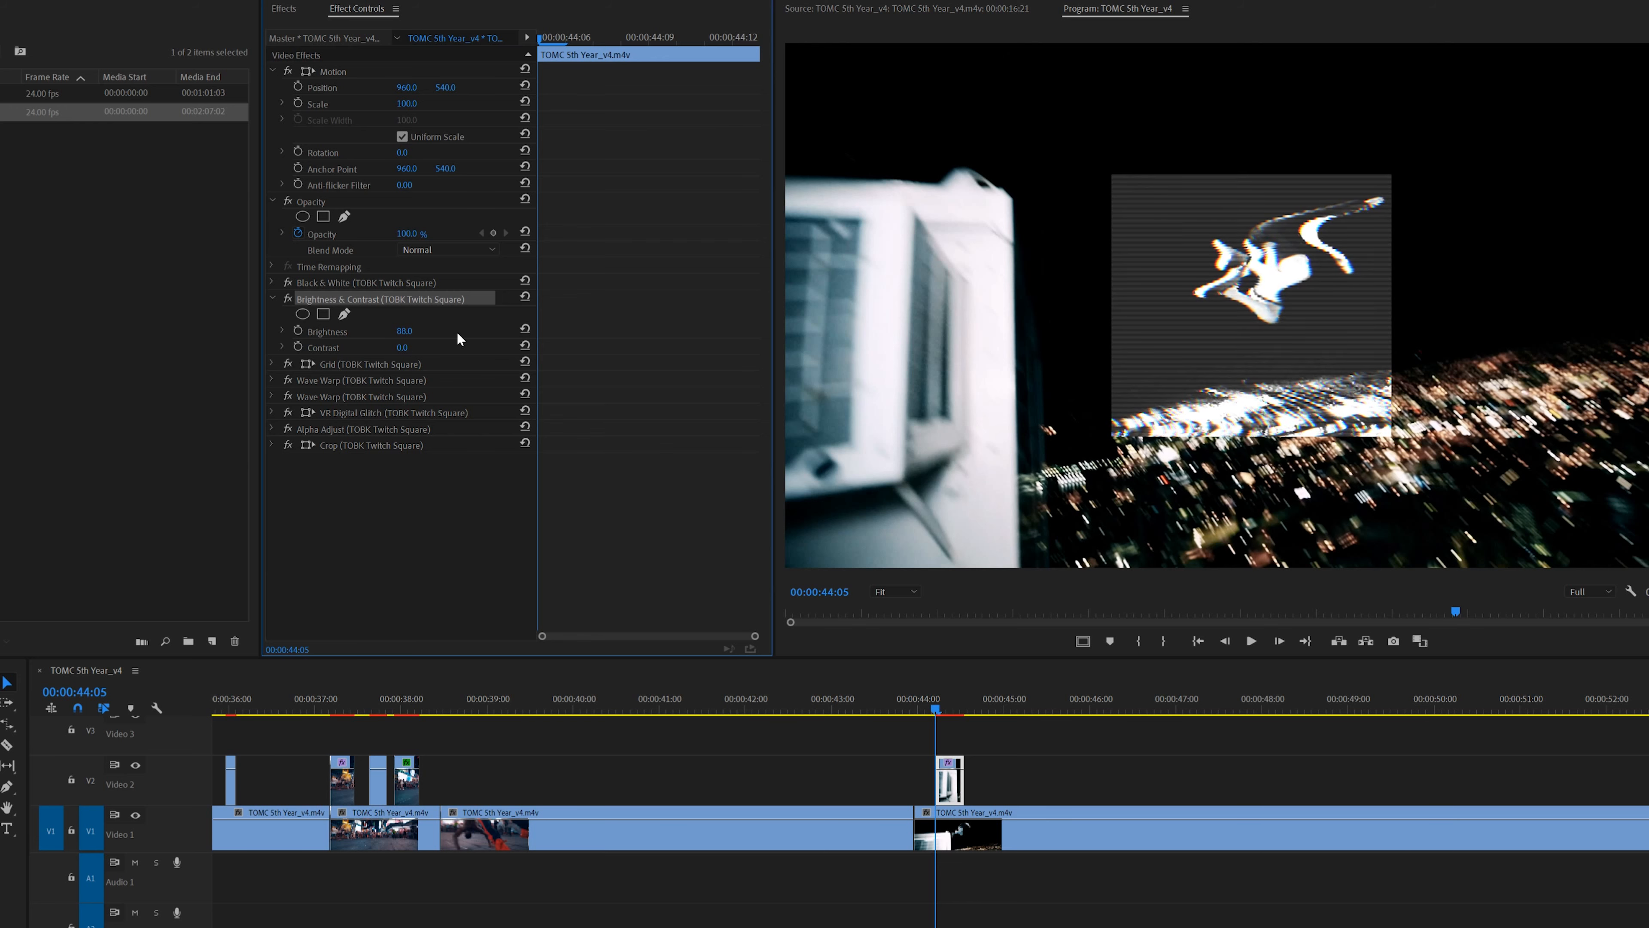
key("Left")
- Set the base-jumper piece's Crop effect to Bottom 51% and play back the result
left_click(281, 445)
left_click(951, 712)
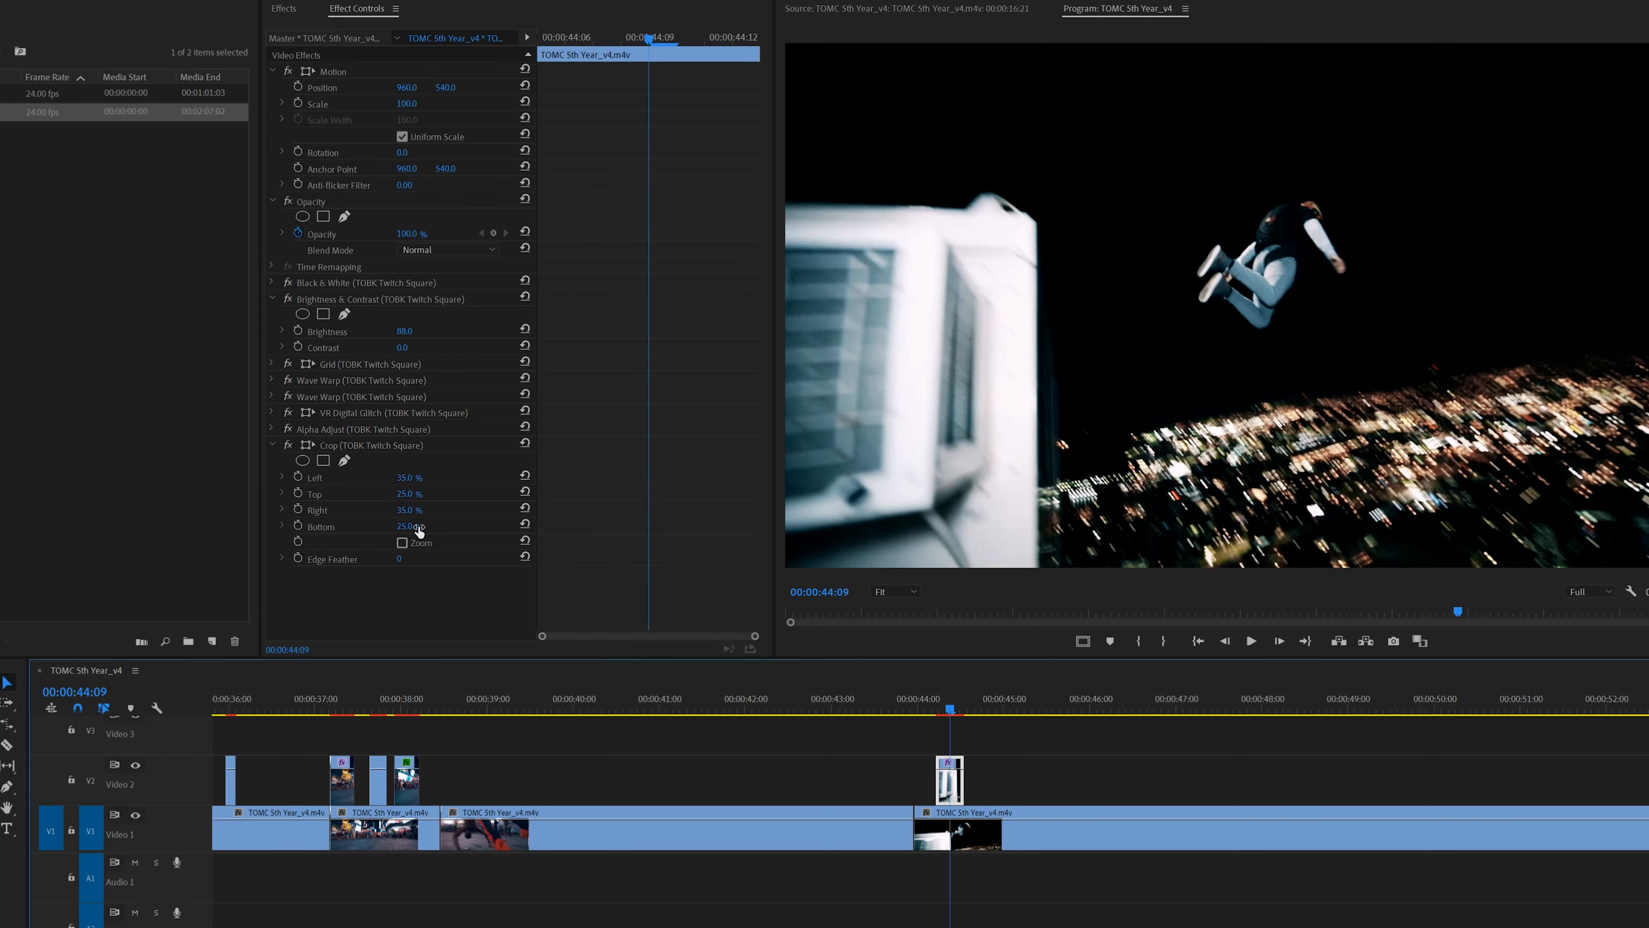
left_click_drag(406, 526, 424, 526)
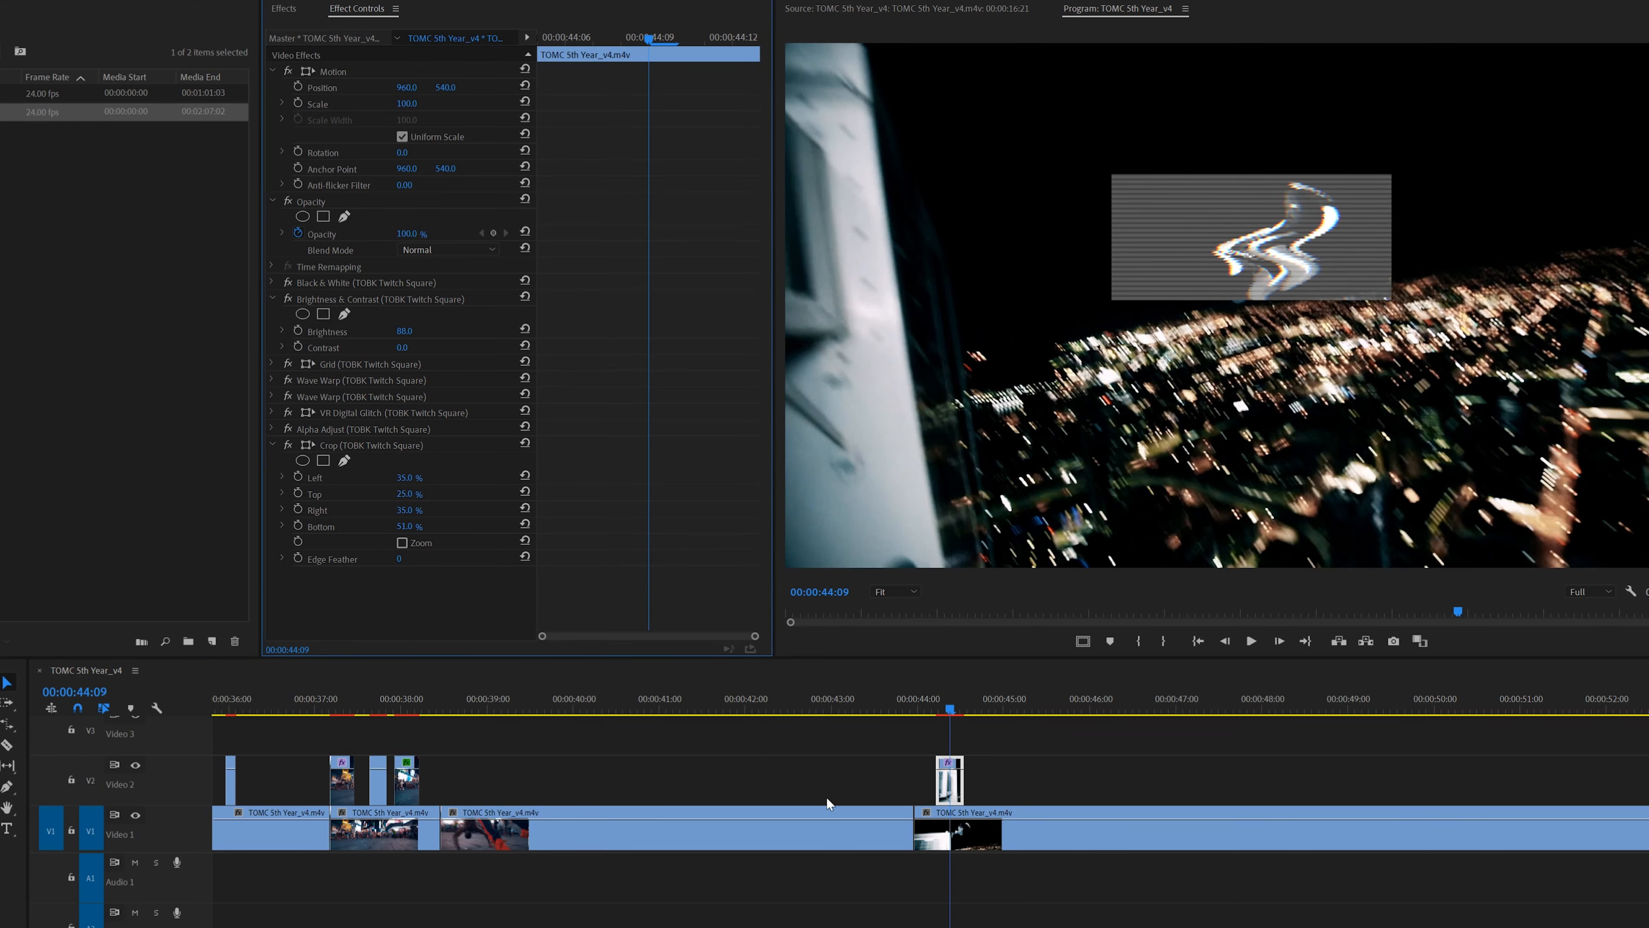
left_click(901, 692)
key("space")
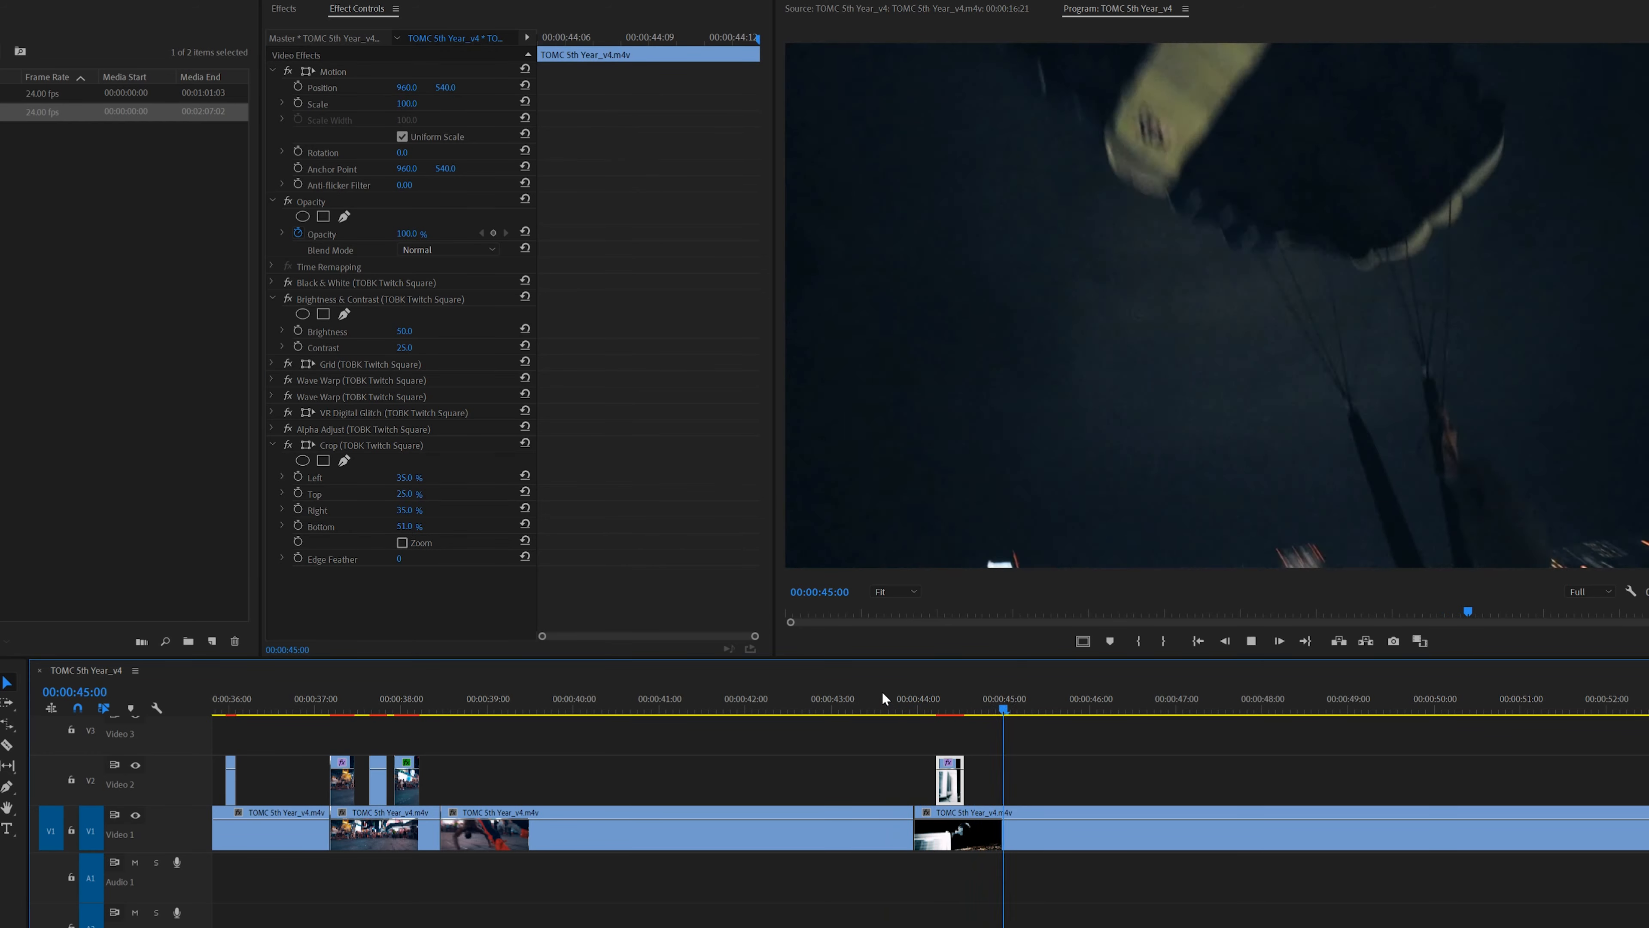